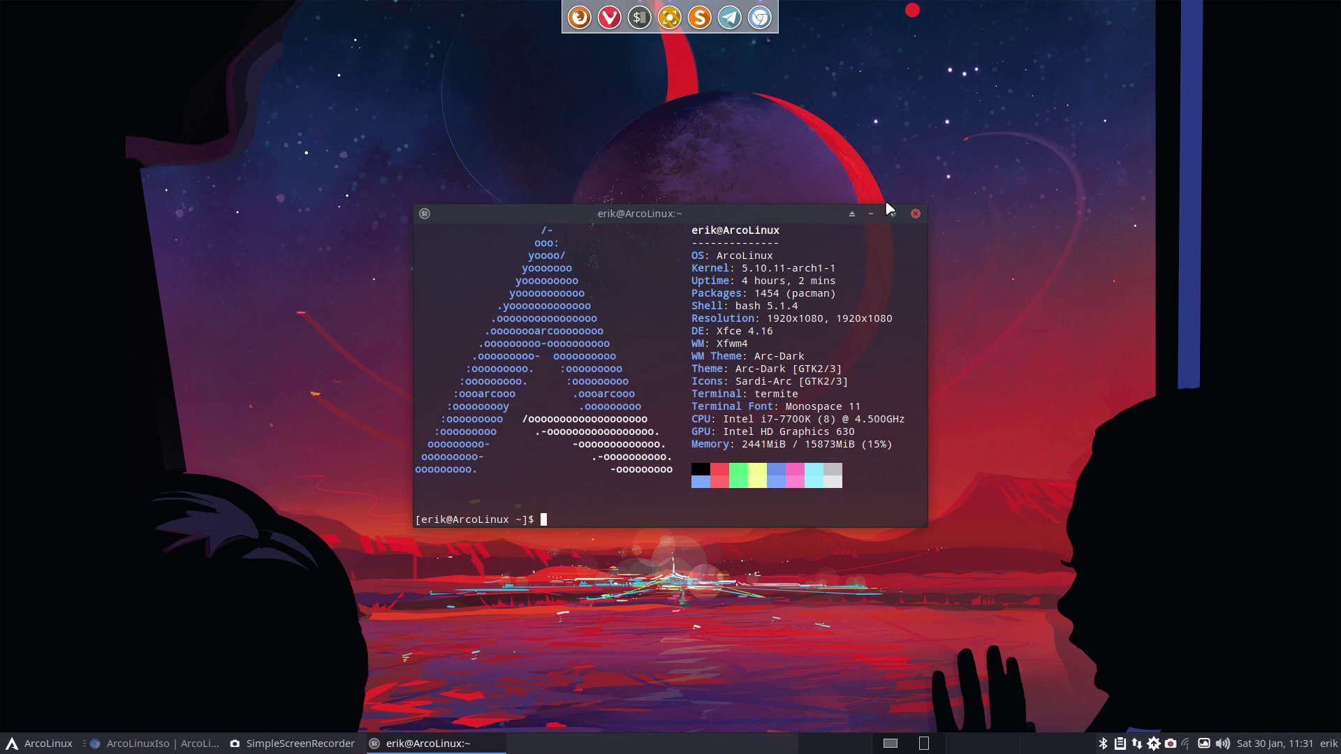
Step: Close the terminal, switch to the browser and open the ALCI page on arcolinuxiso.com, highlighting its git clone command
click(913, 214)
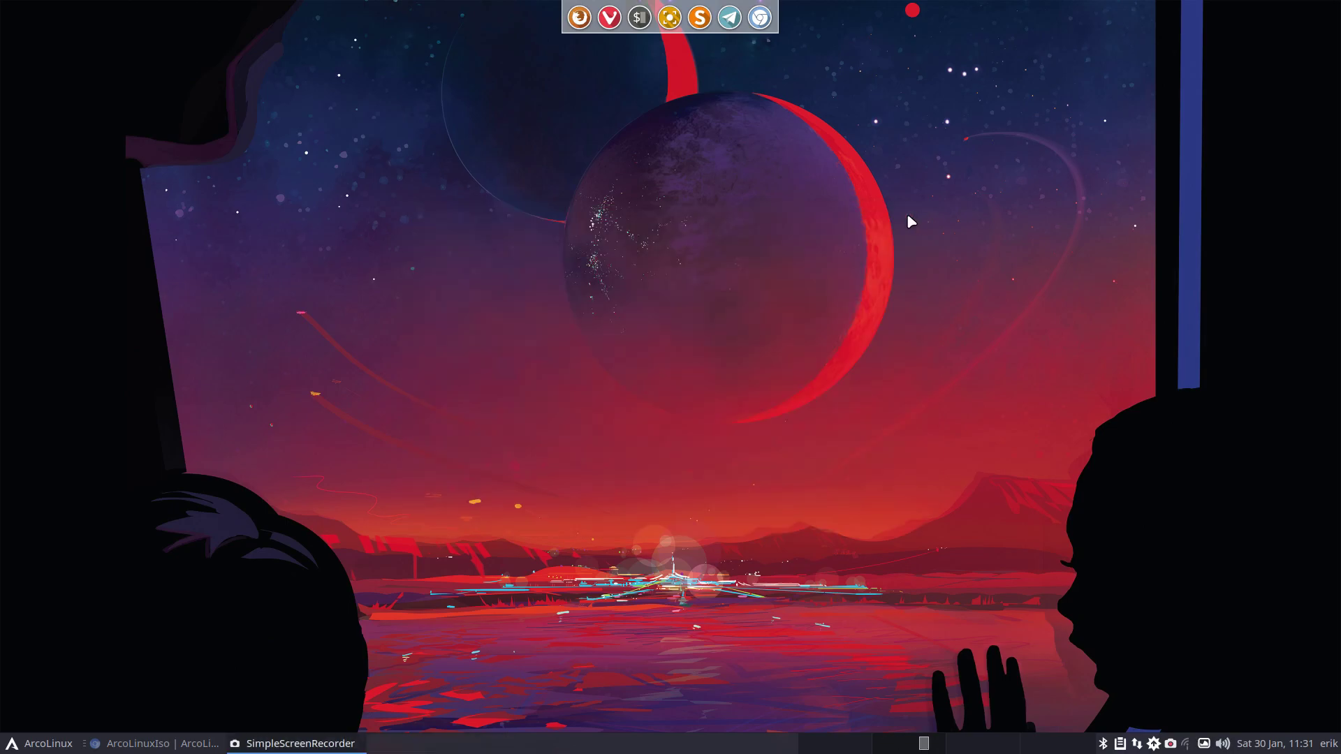
click(170, 746)
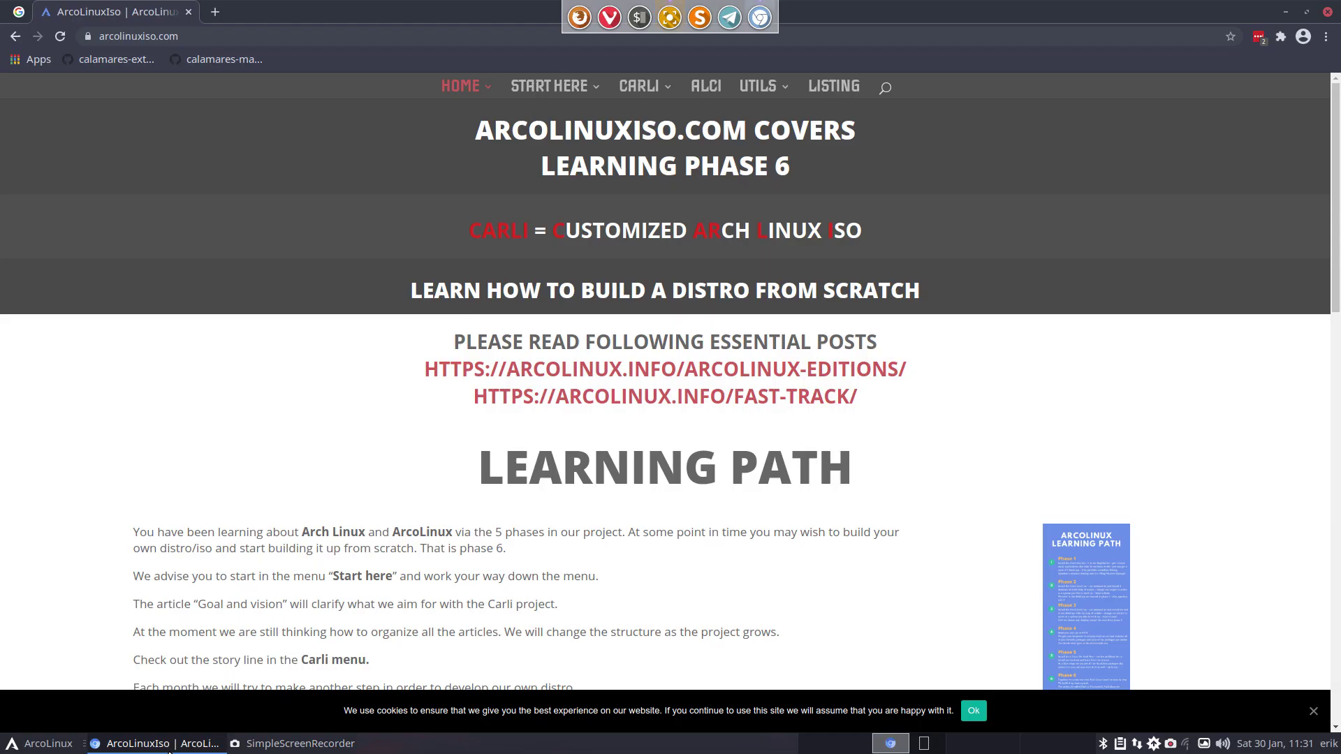
click(707, 86)
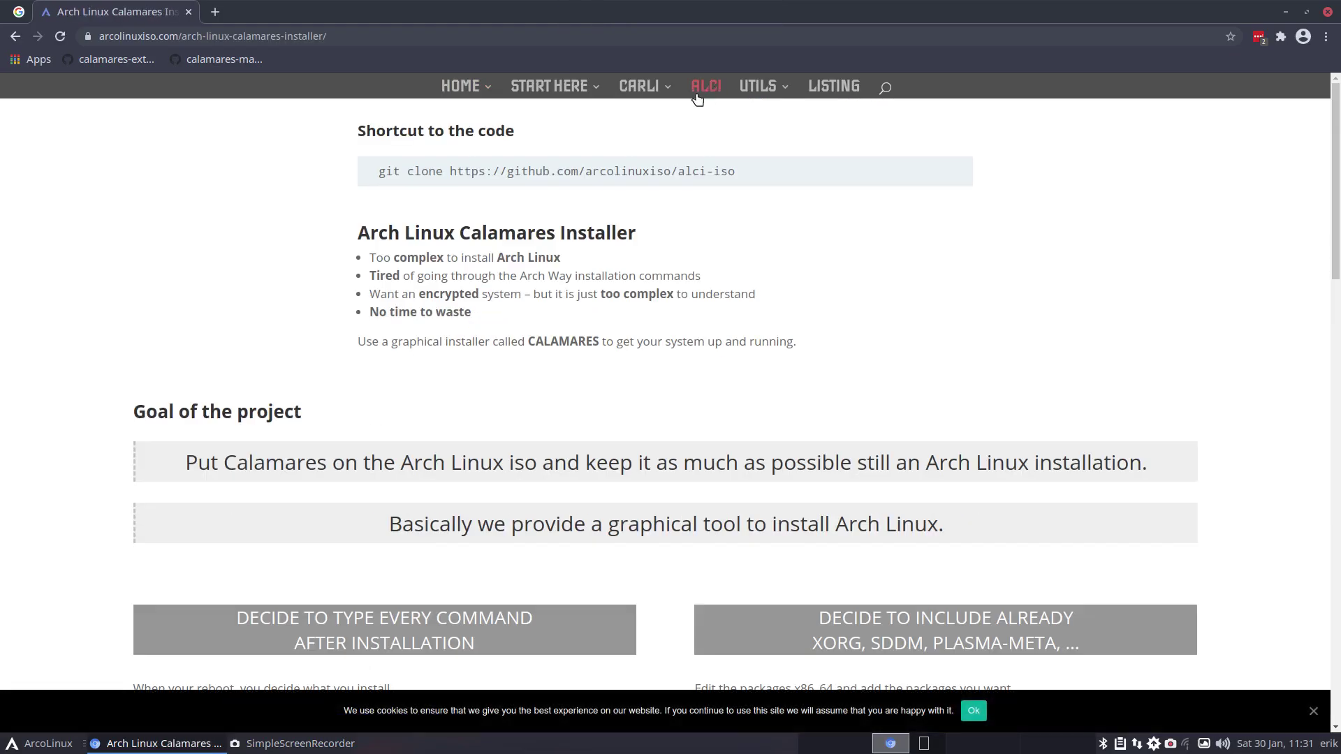
triple_click(826, 171)
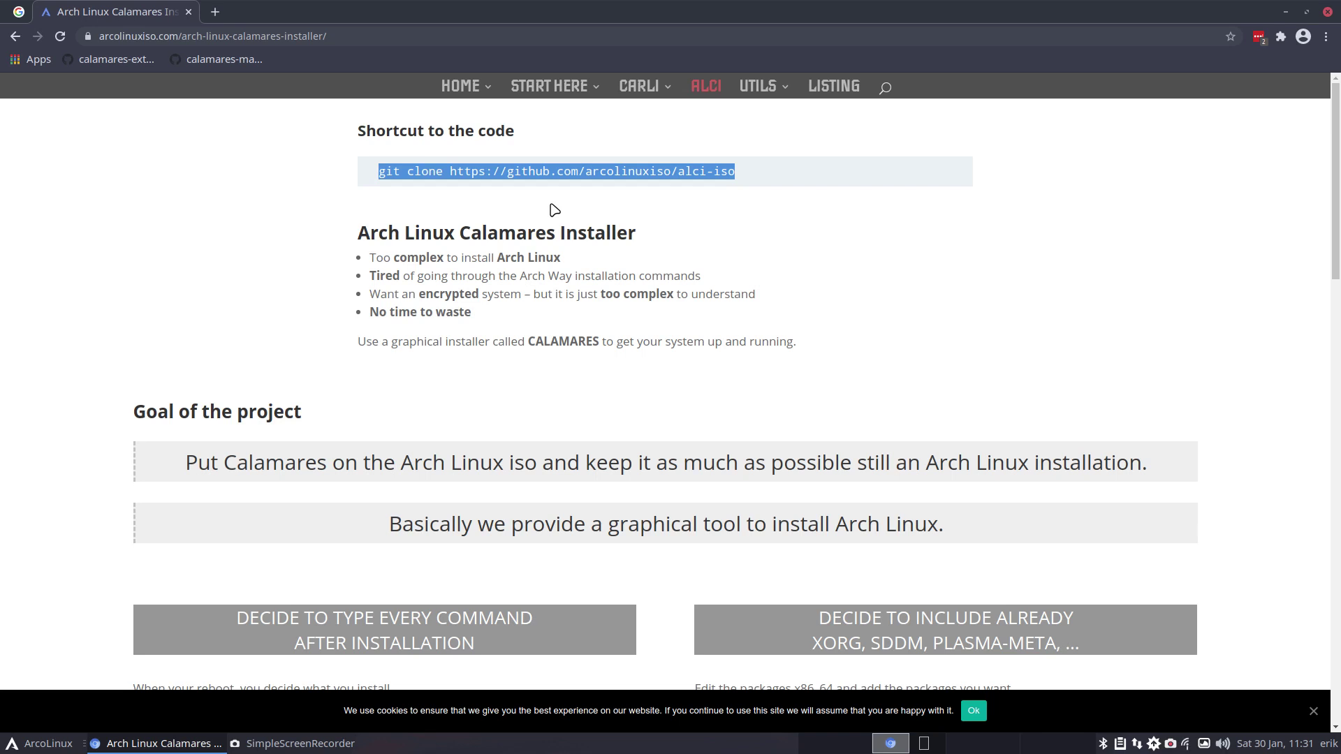
Step: Open the ArcoLinuxD site in a new tab and look at its Phase 5 entries
mouse_move(488, 98)
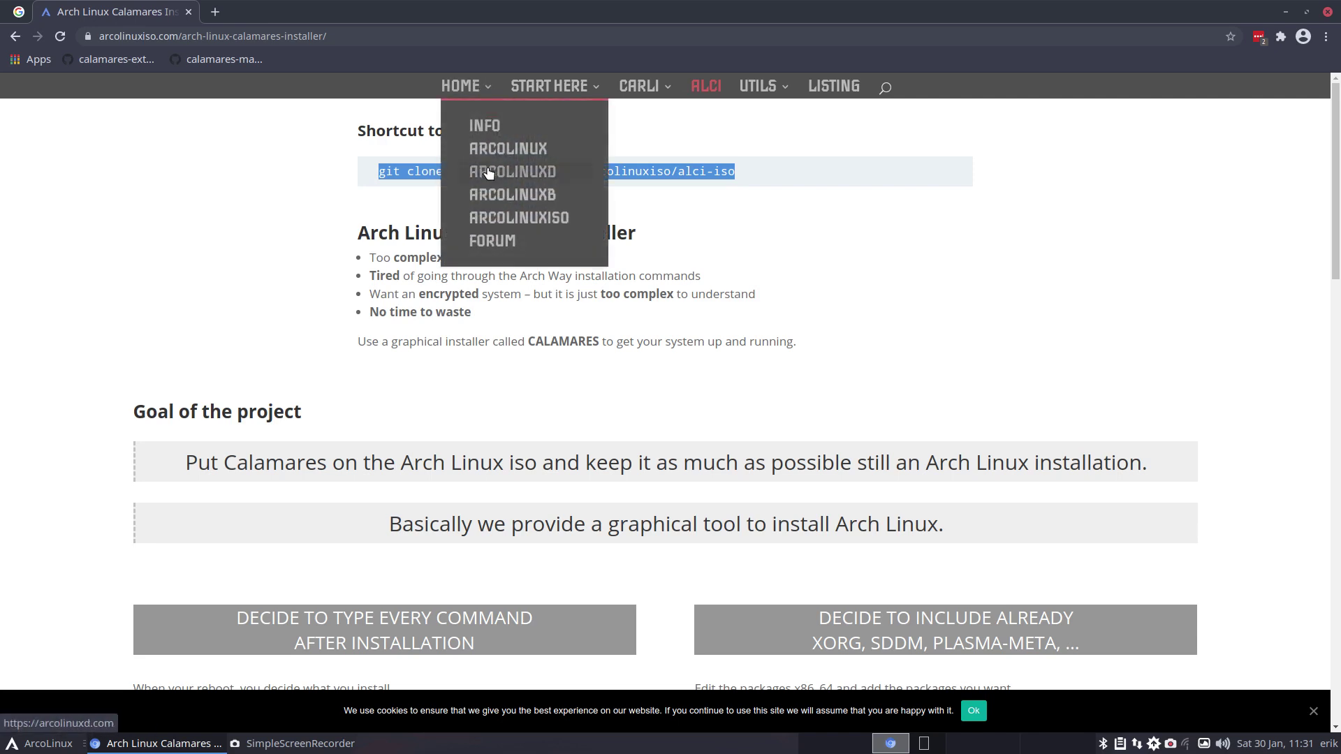
right_click(489, 173)
click(531, 183)
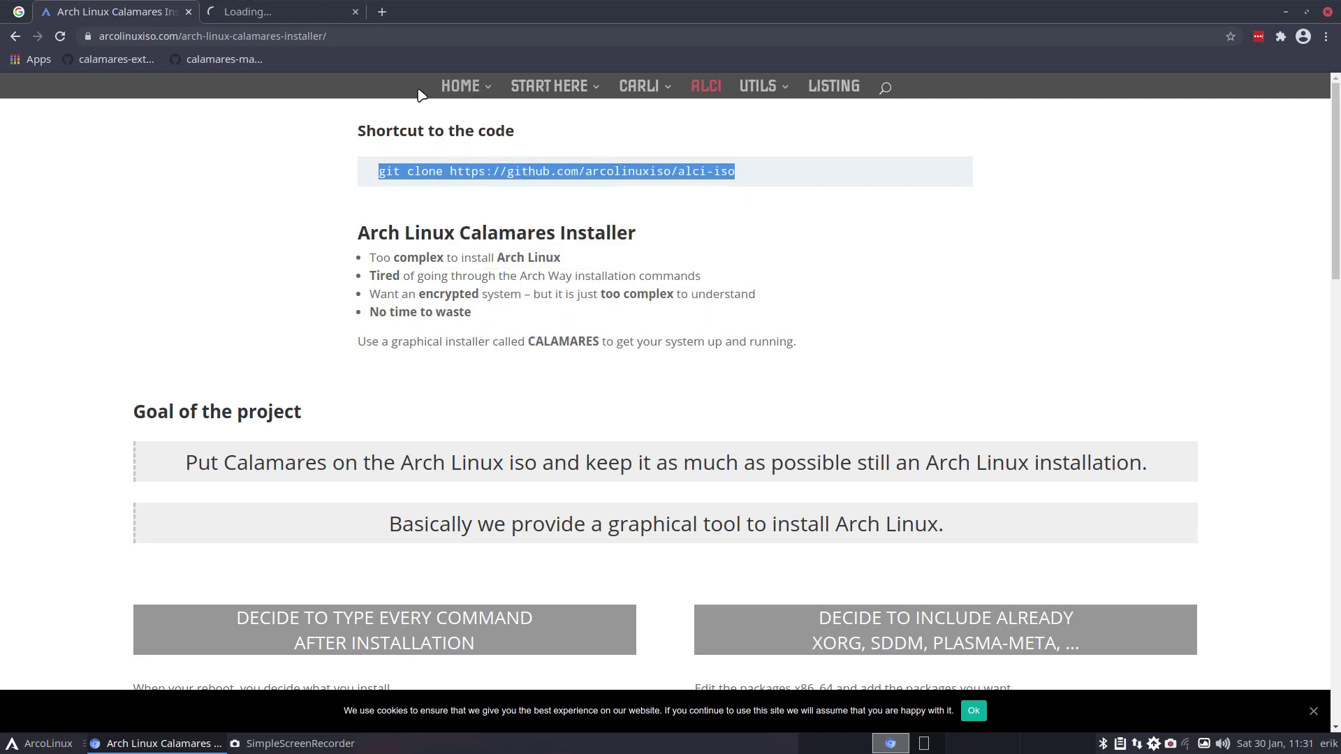
click(290, 12)
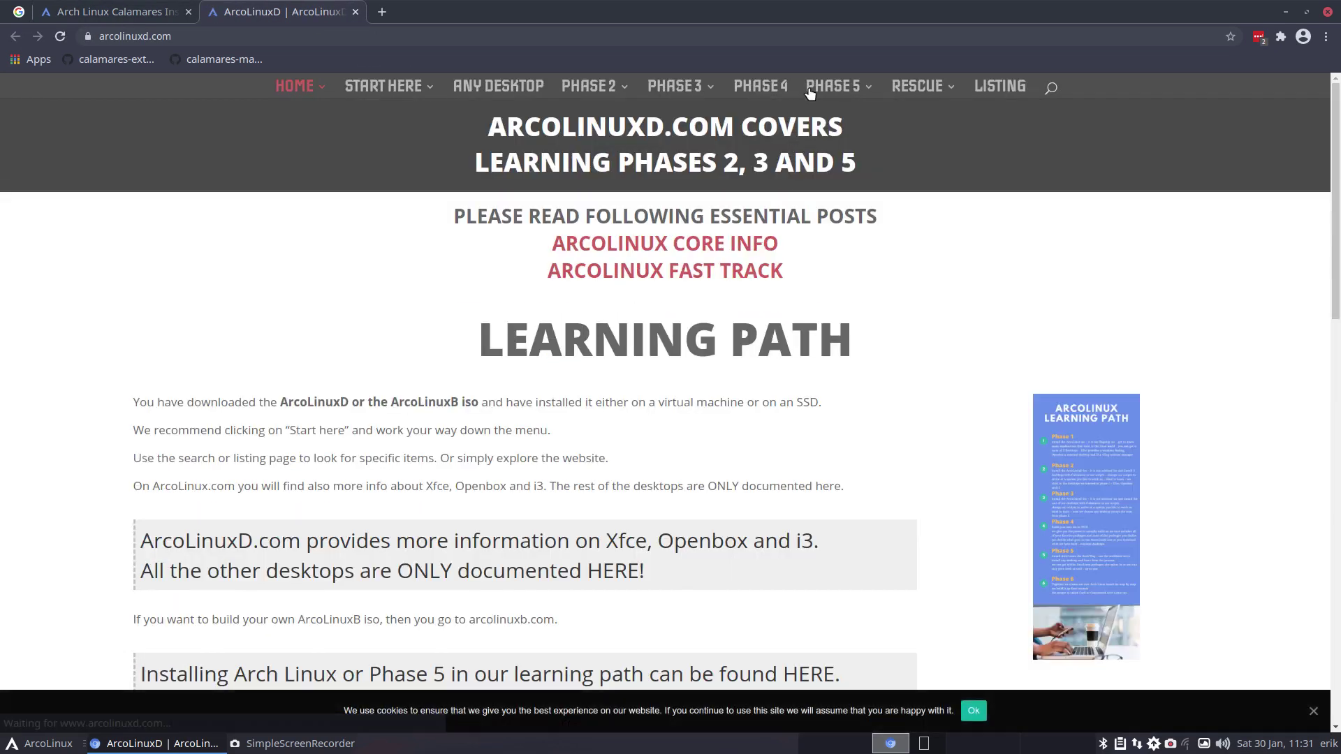
mouse_move(810, 93)
mouse_move(869, 162)
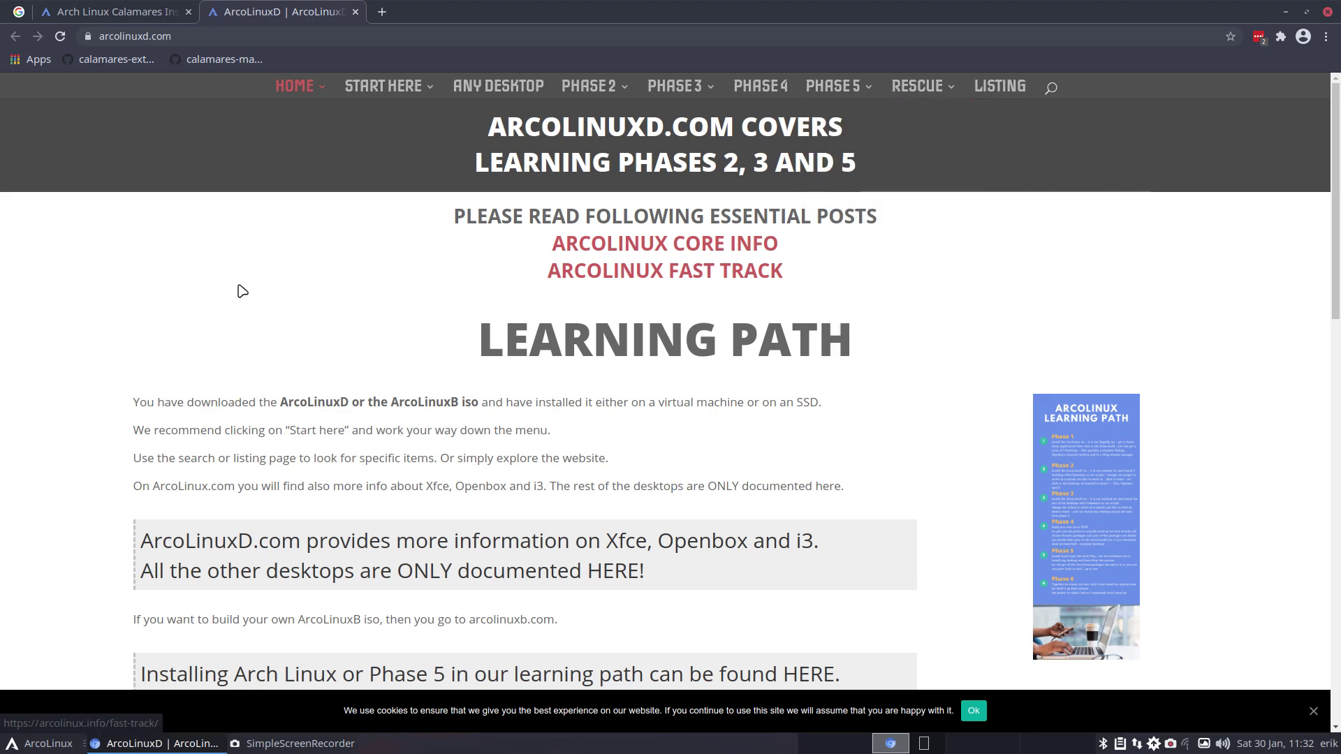
Step: Return to the Arch Linux Calamares Installer page and read the stated goal of the project
click(112, 13)
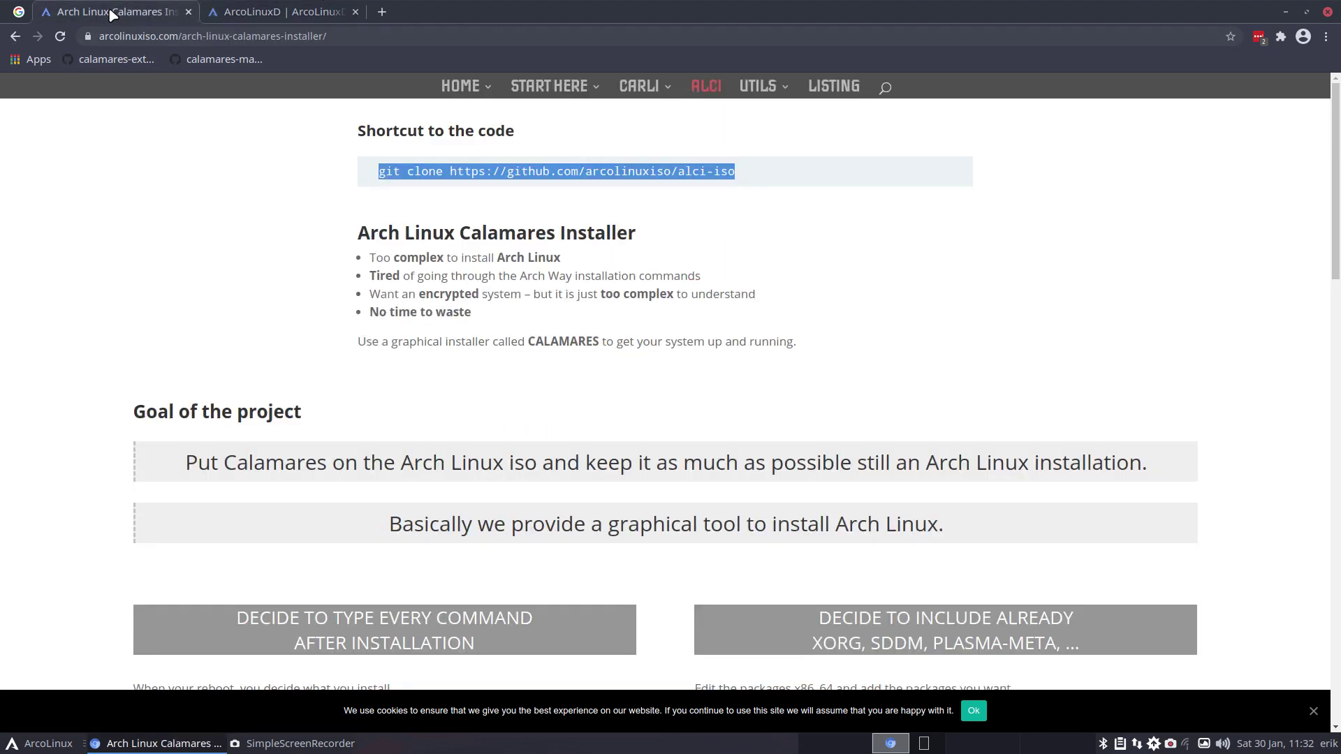
drag(931, 461, 1045, 469)
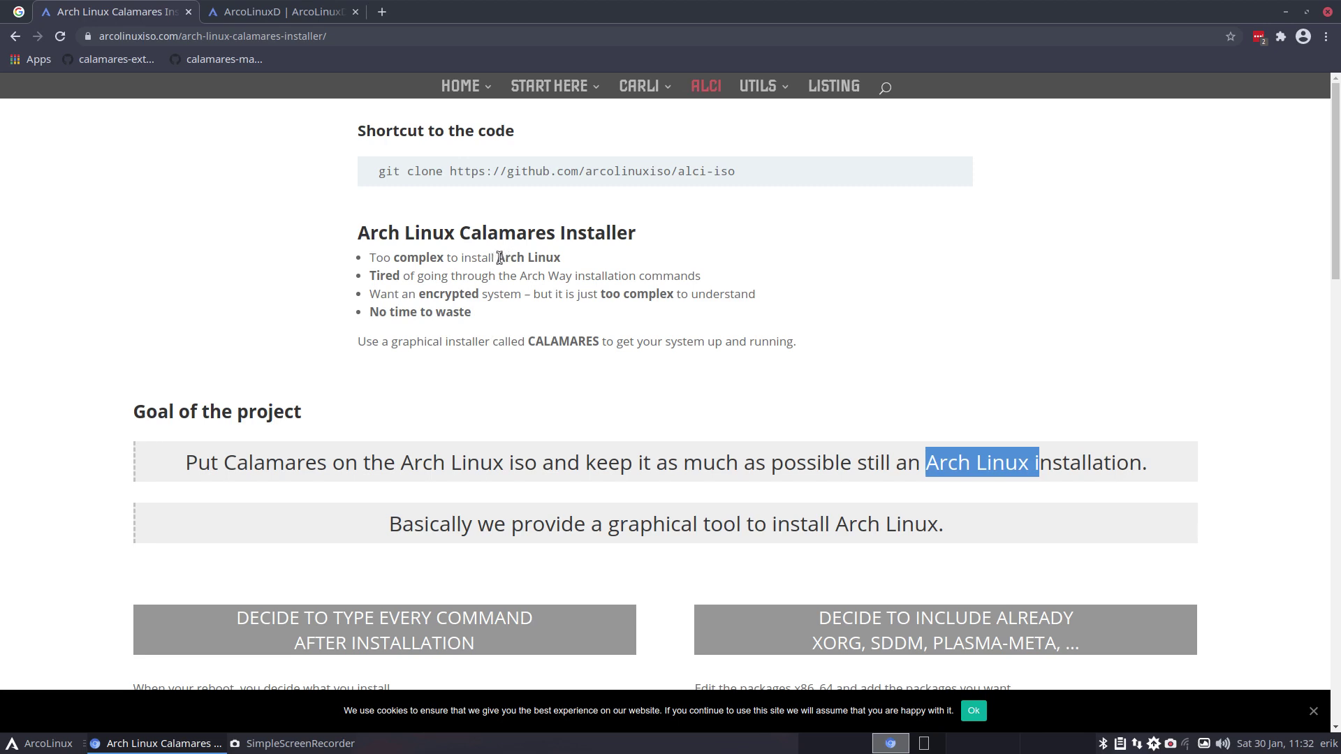
Step: Review the Xfce4 example commands for updating, installing xorg, lightdm and xfce4 packages, and enabling lightdm after installation
scroll(499, 258, down, 5)
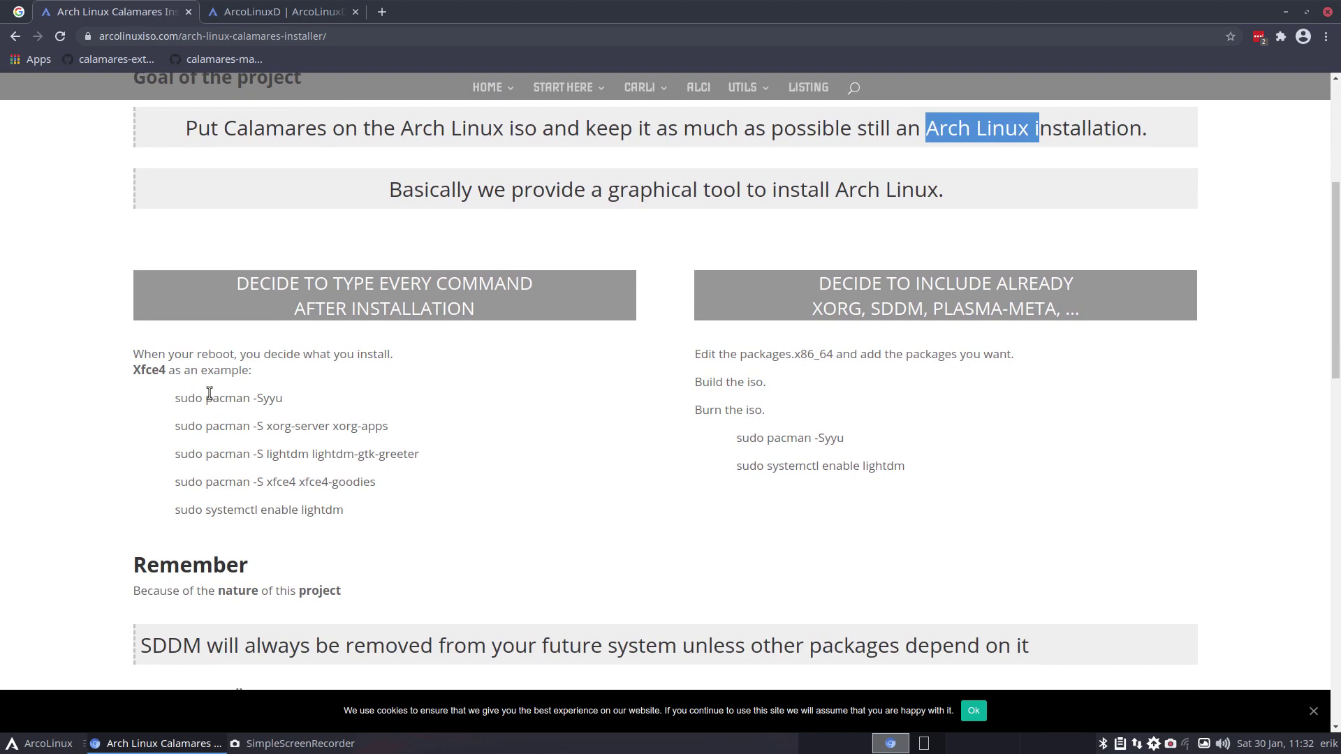
drag(212, 397, 316, 396)
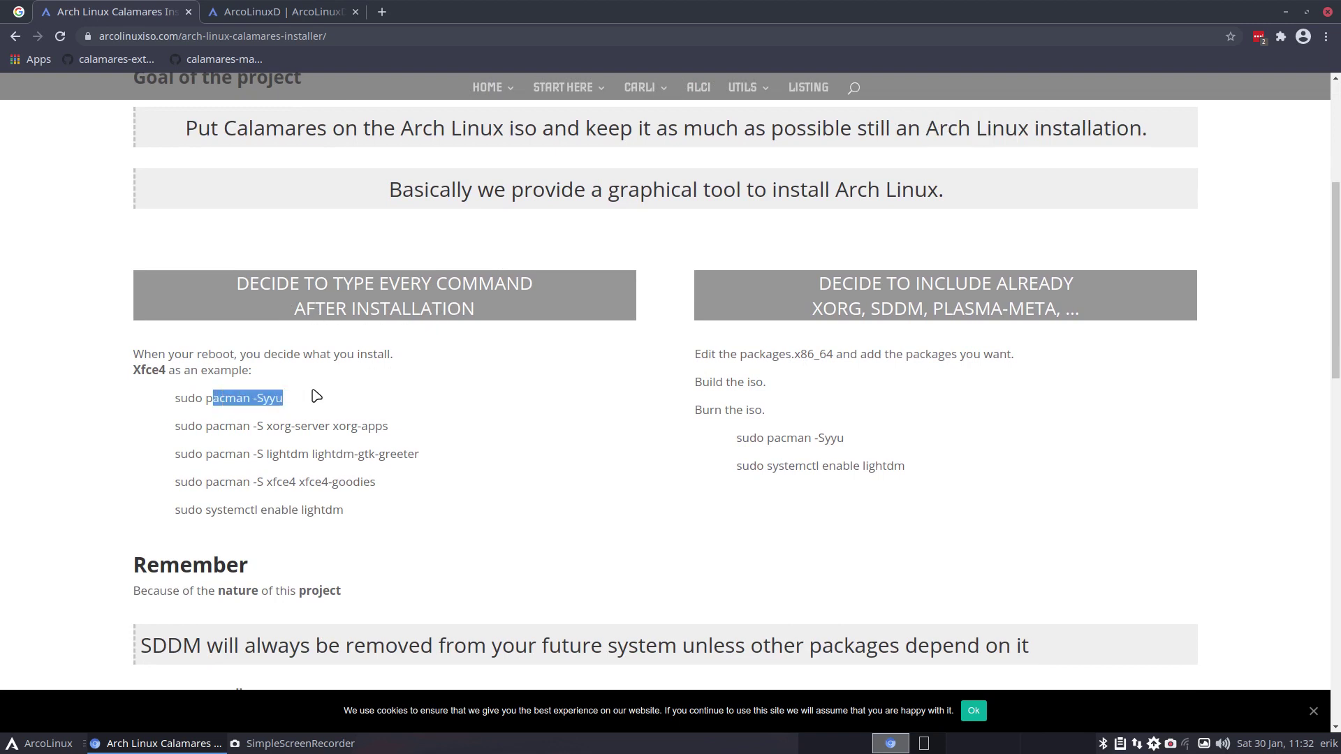
double_click(285, 426)
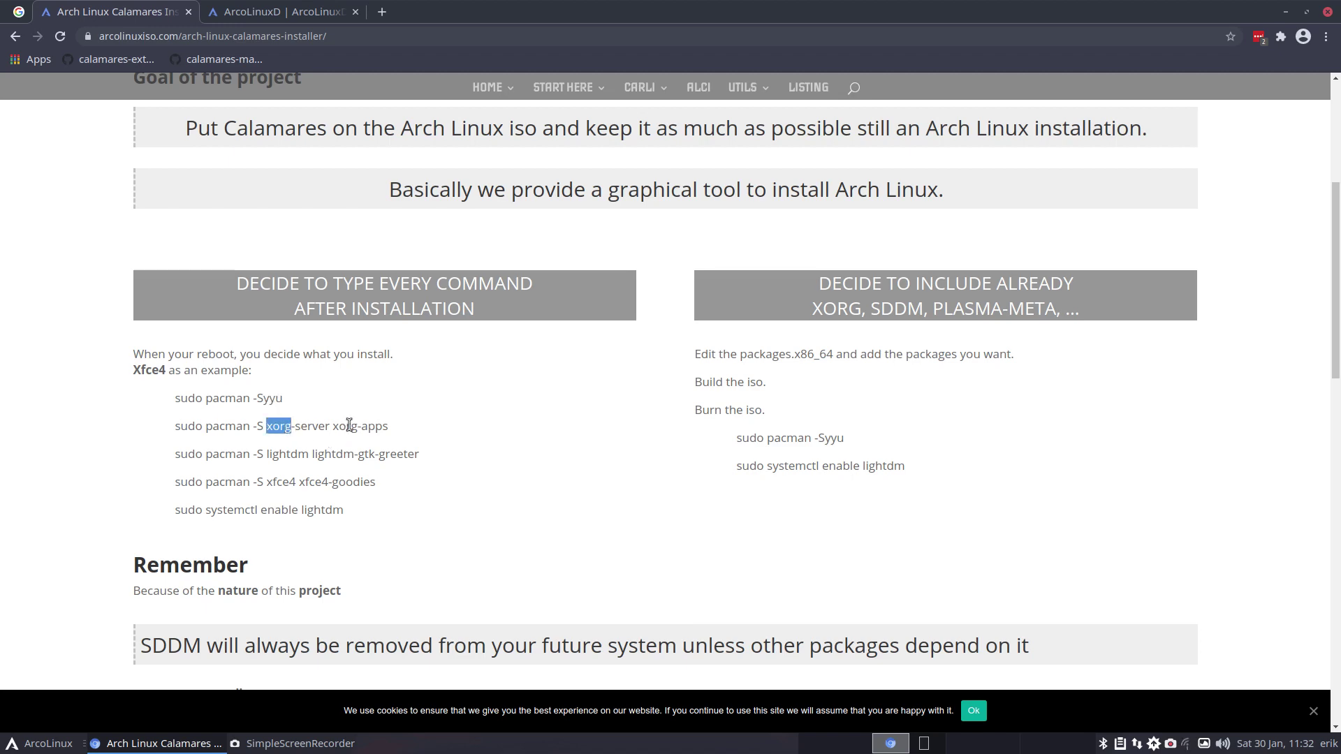
click(349, 425)
drag(166, 371, 281, 377)
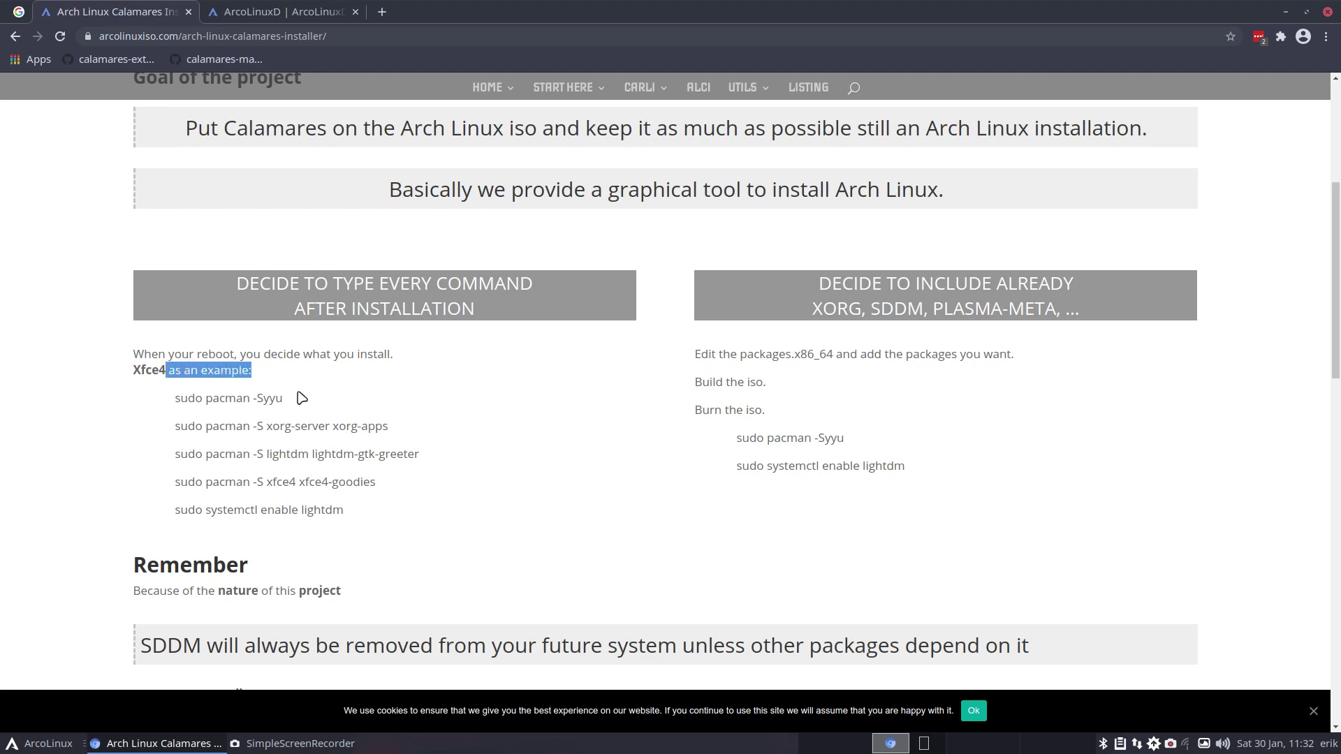
drag(261, 509, 345, 510)
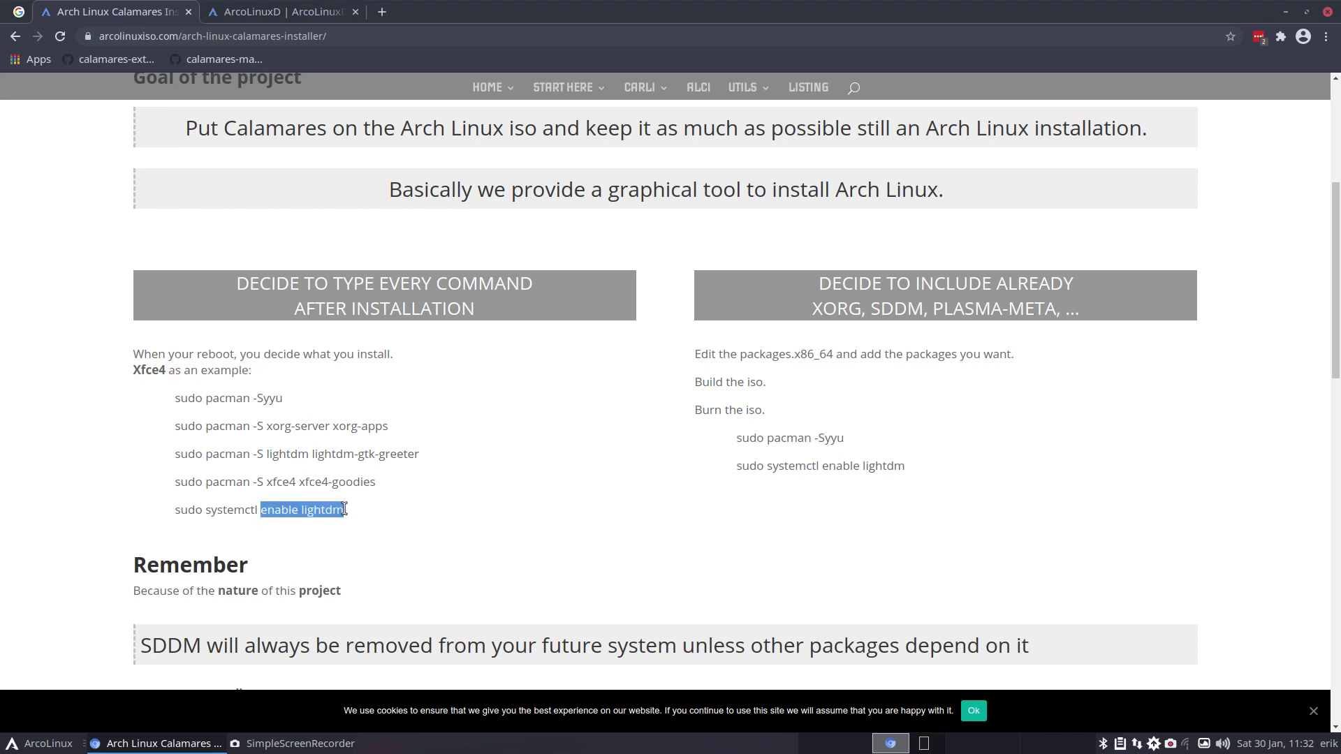
drag(421, 455, 265, 454)
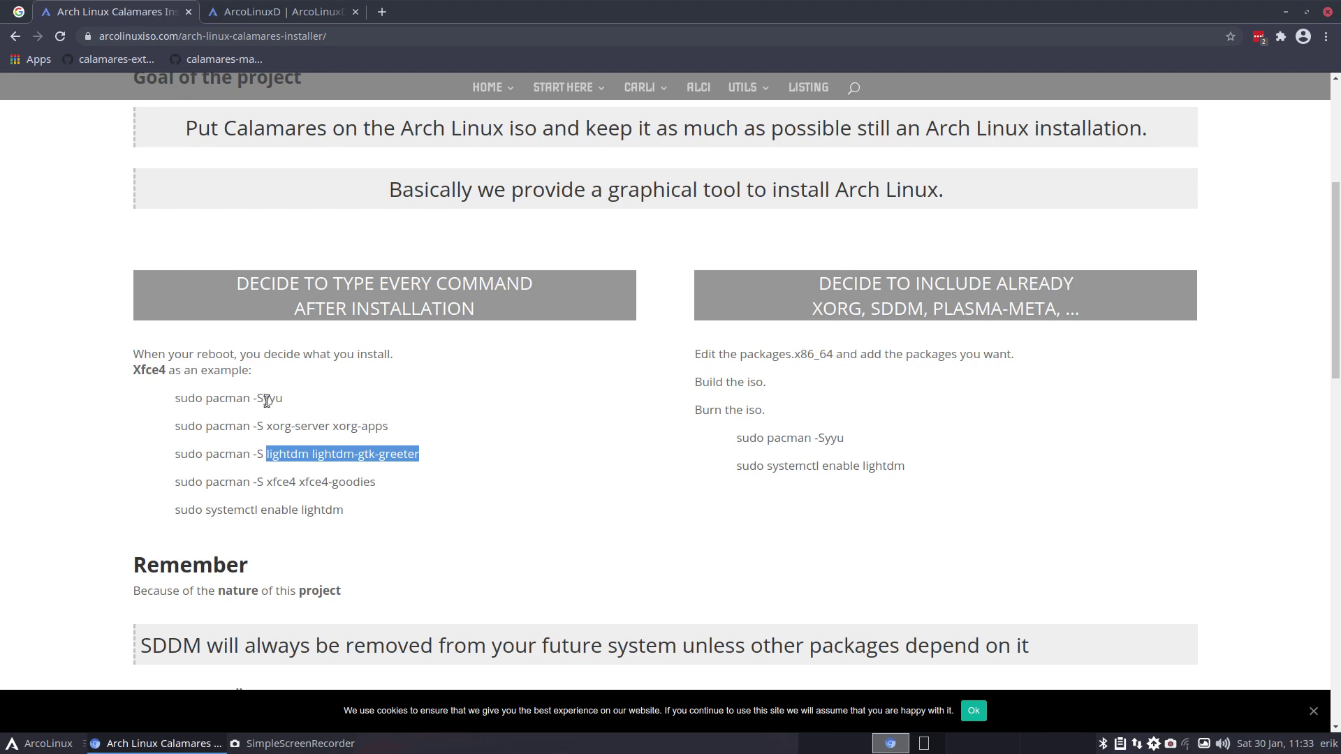
drag(268, 425, 403, 429)
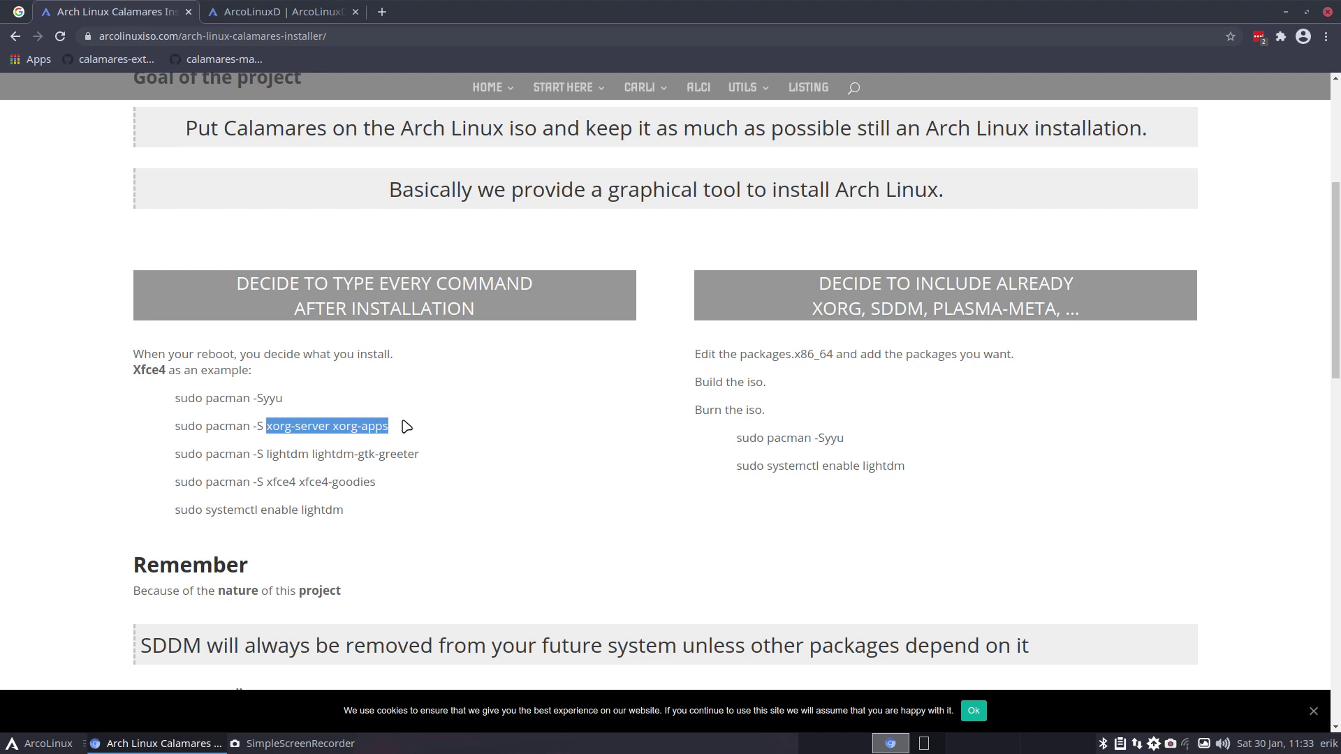
double_click(282, 453)
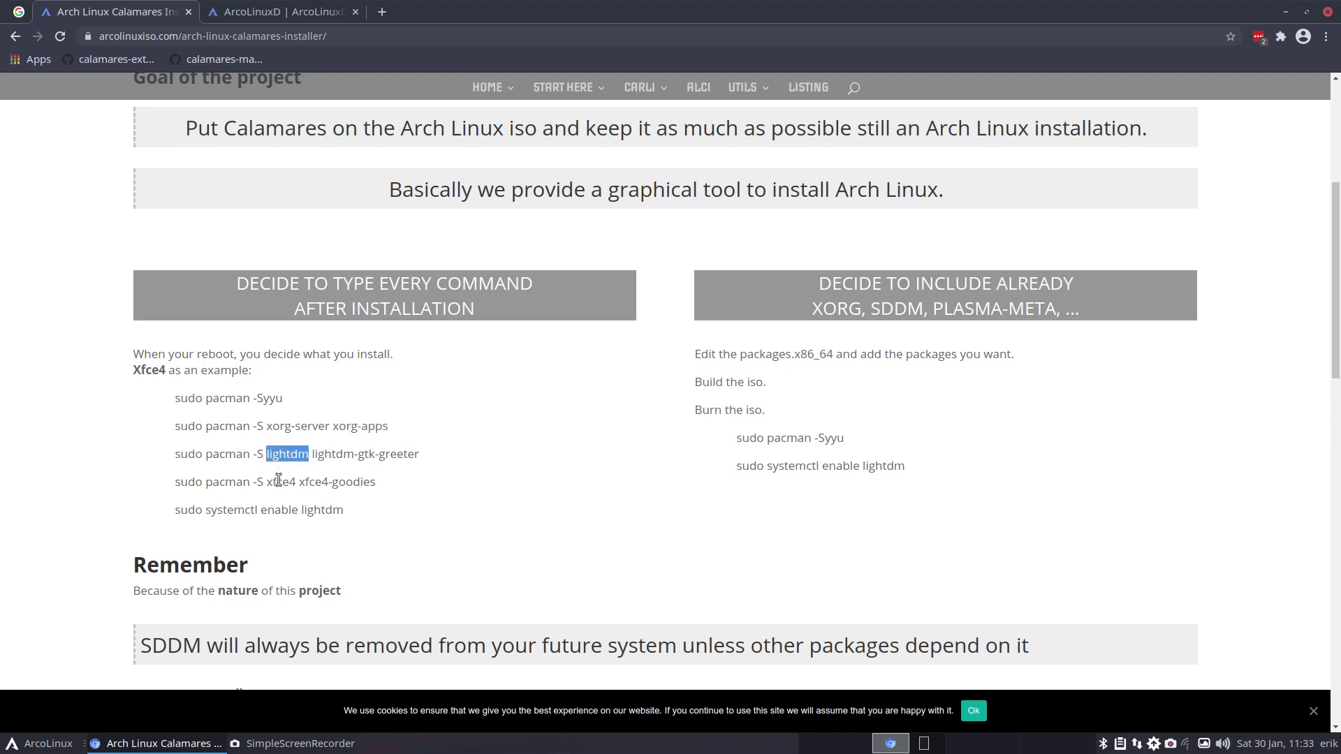
double_click(279, 483)
drag(389, 482, 105, 405)
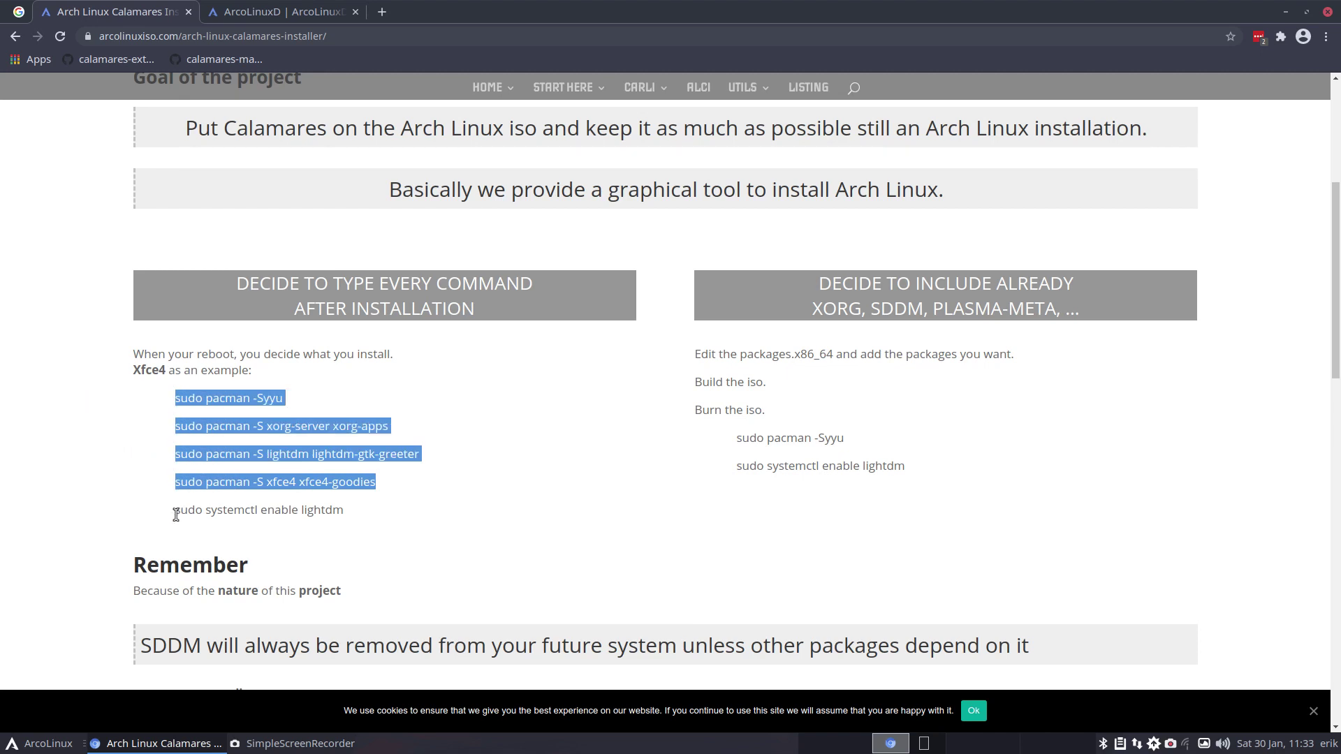
drag(175, 510, 354, 514)
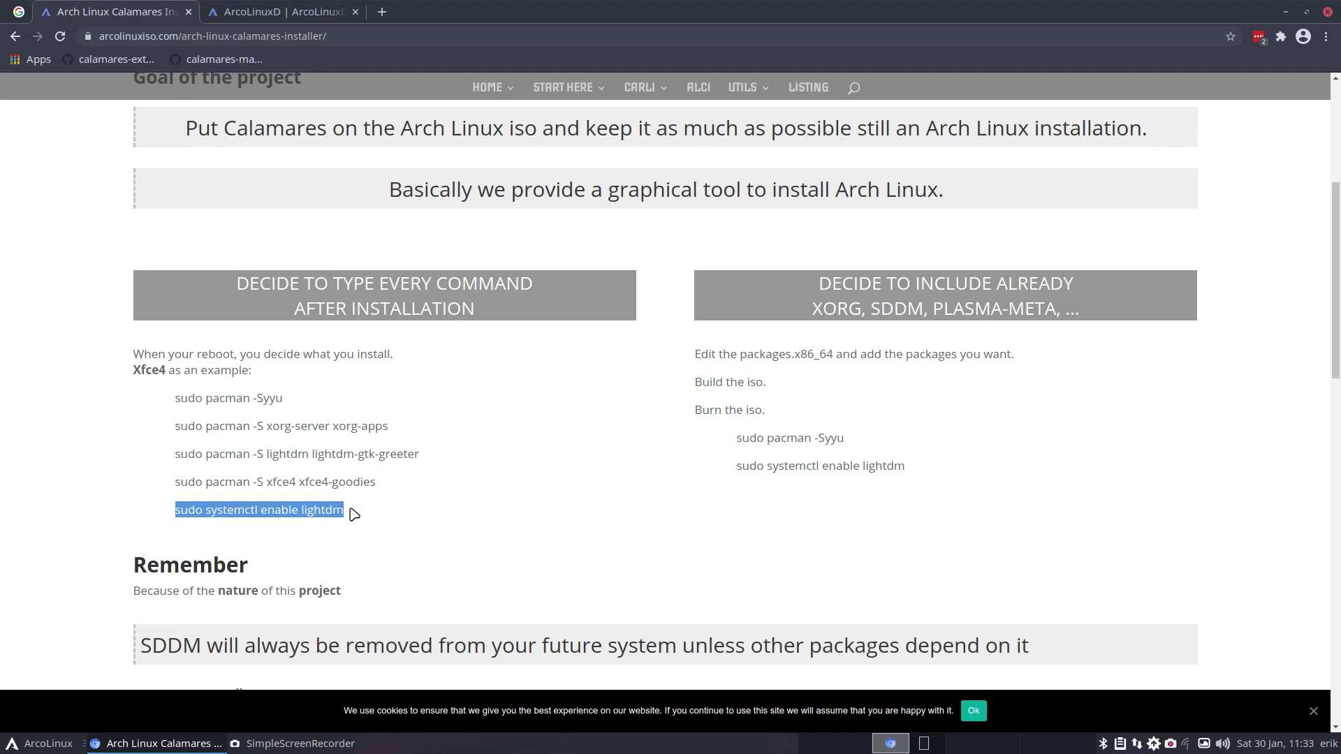
Step: Read the Remember section about SDDM removal and the commands for reinstalling and enabling sddm manually
scroll(791, 500, down, 3)
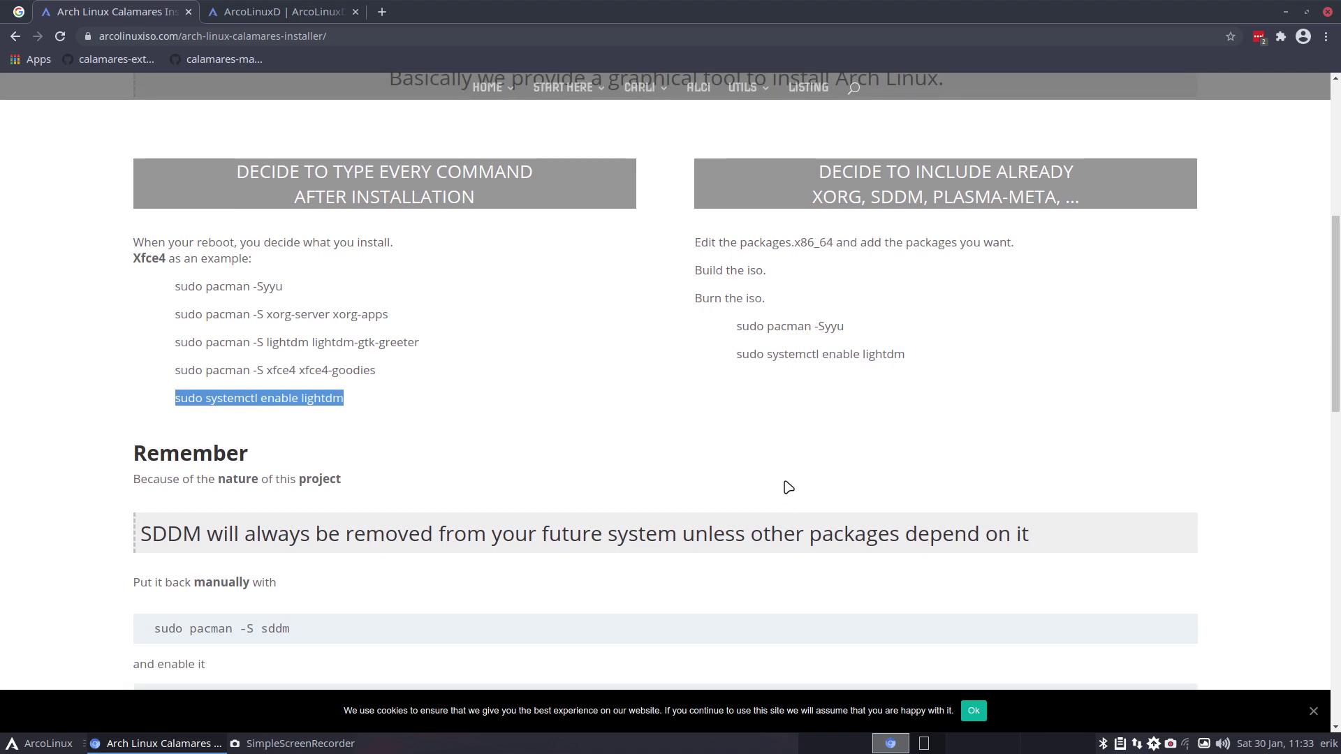
scroll(787, 489, down, 3)
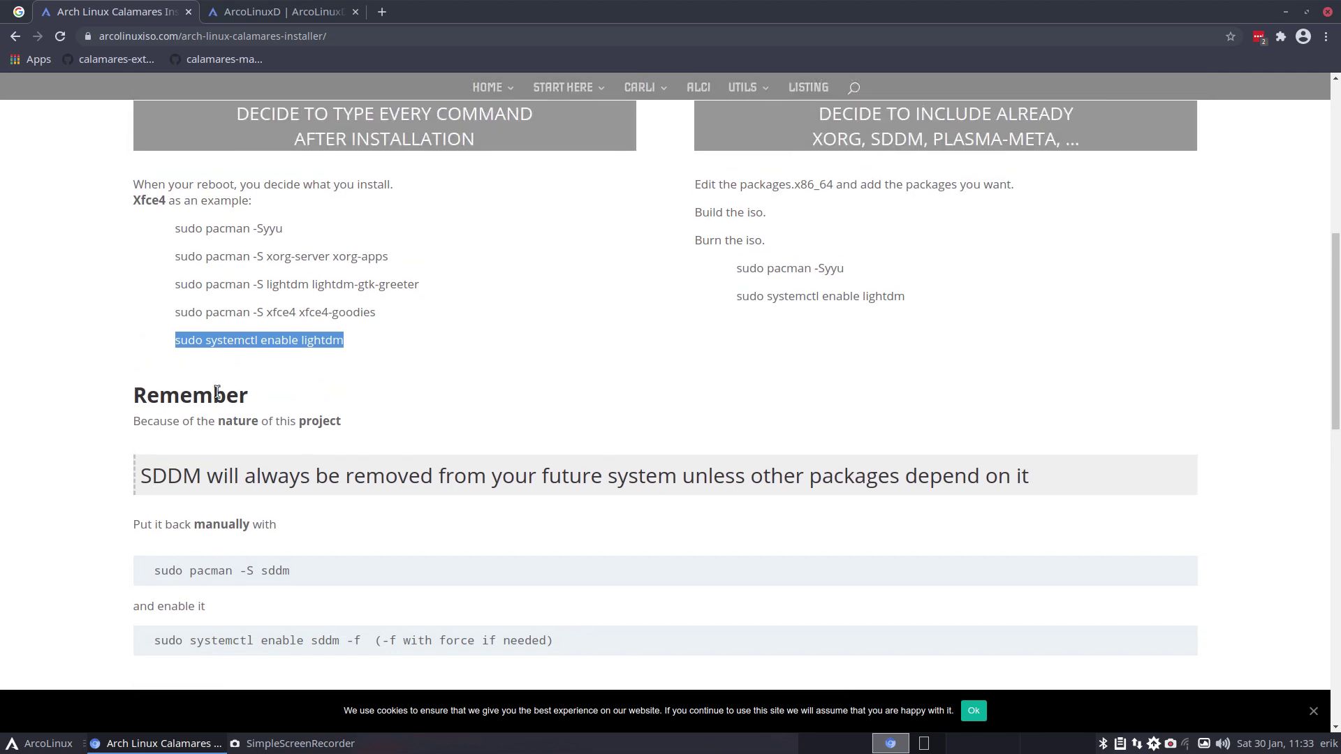
scroll(196, 489, up, 2)
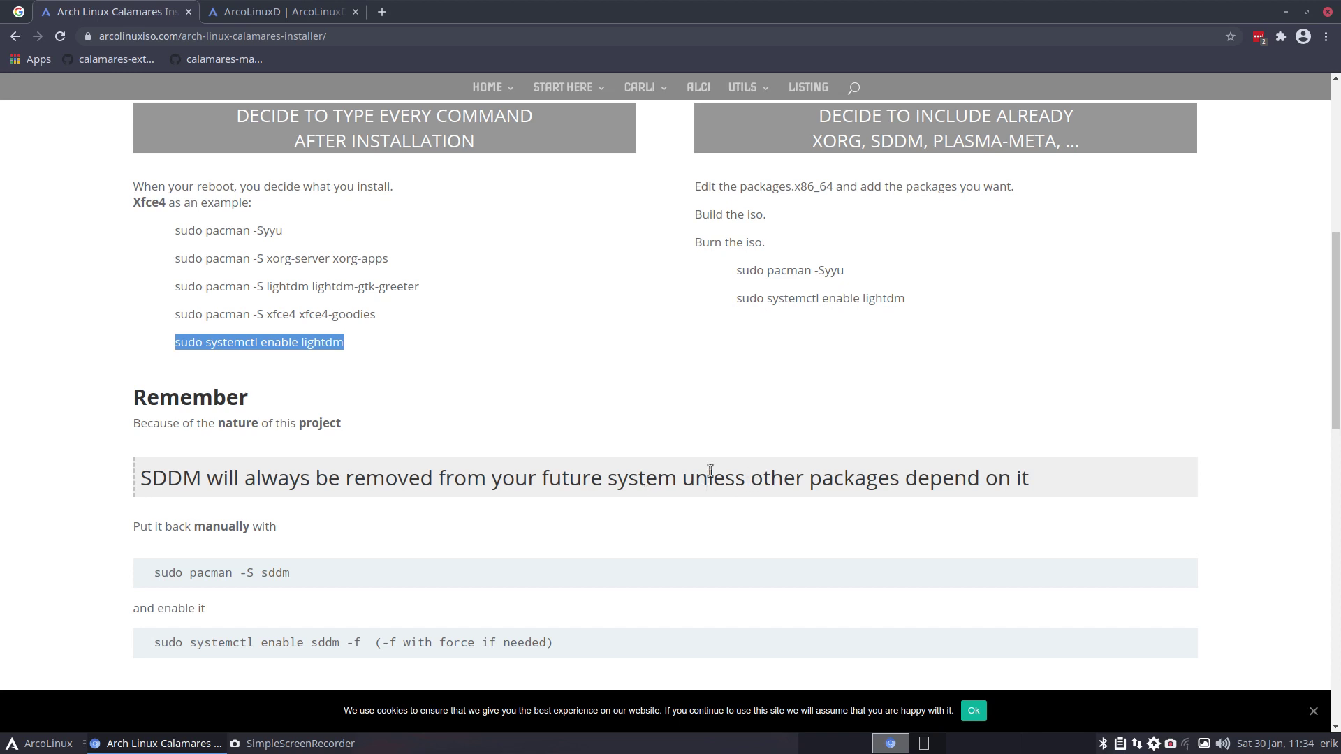
drag(709, 471, 1054, 481)
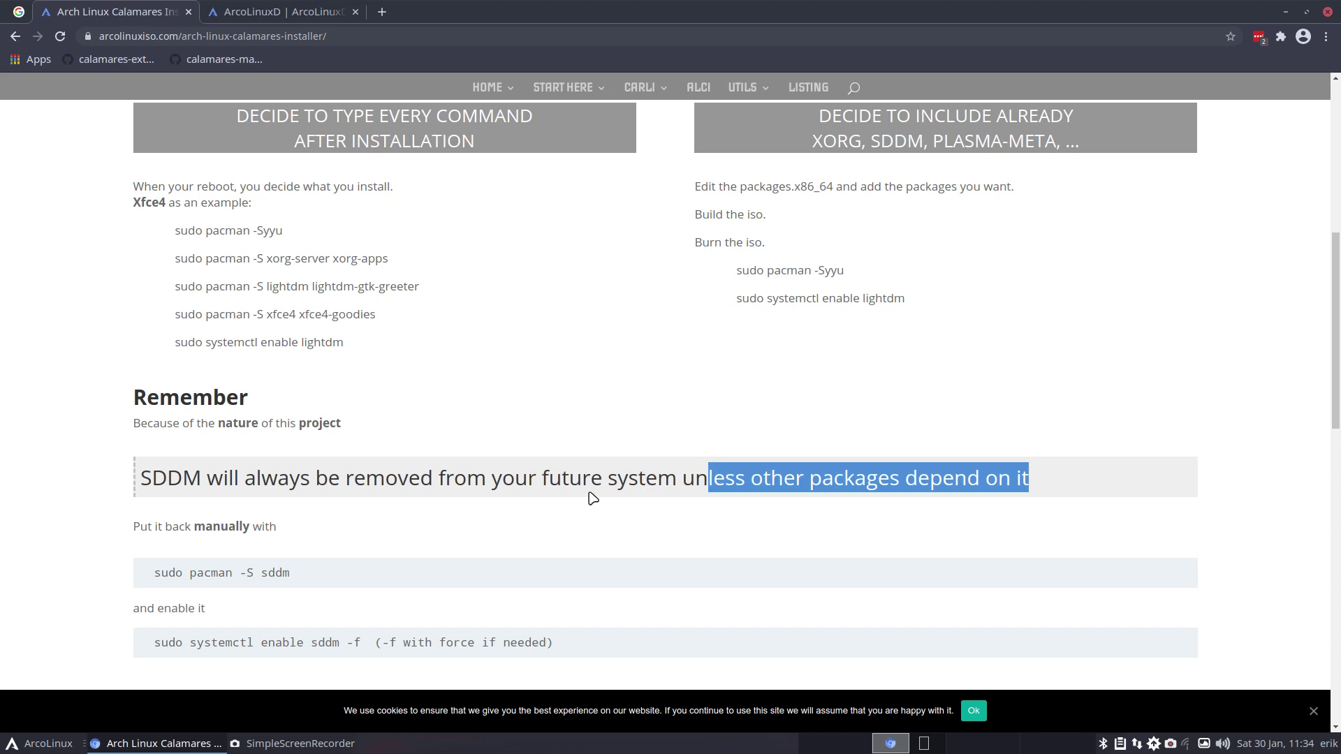
scroll(593, 498, down, 3)
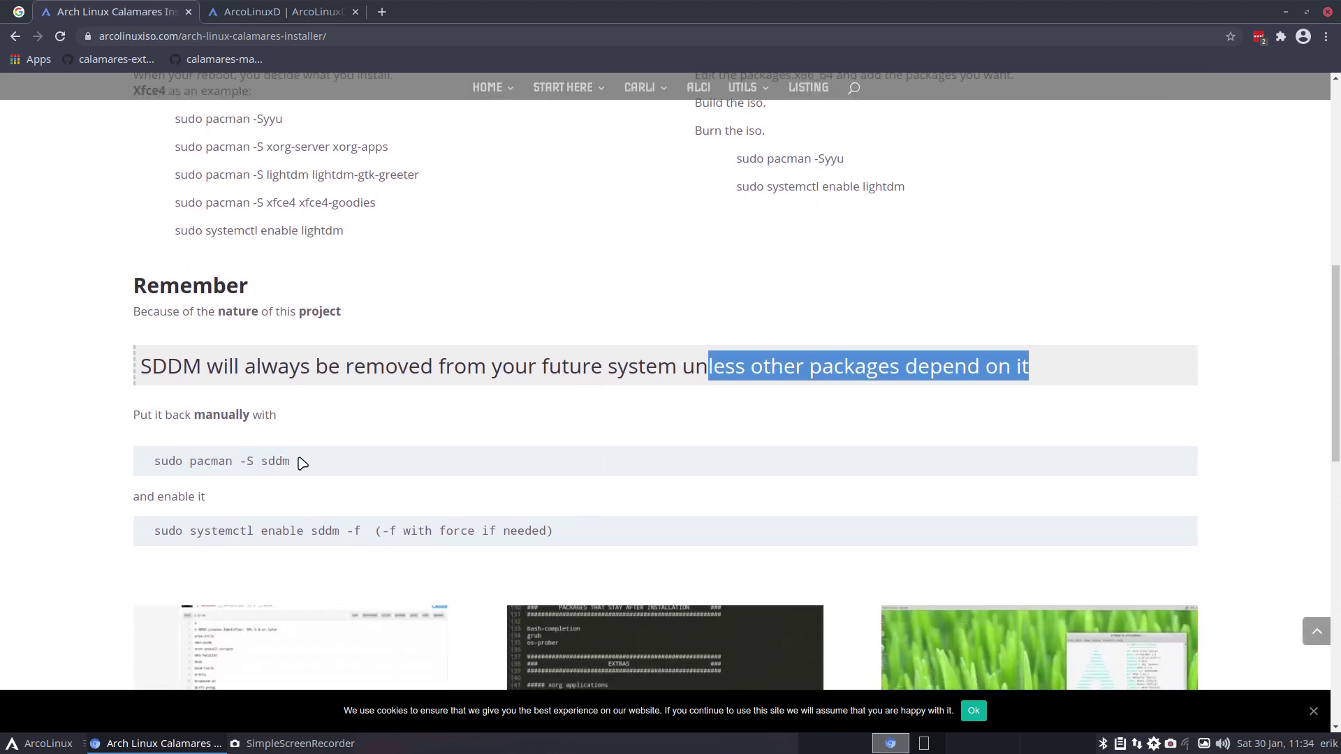
drag(289, 460, 155, 462)
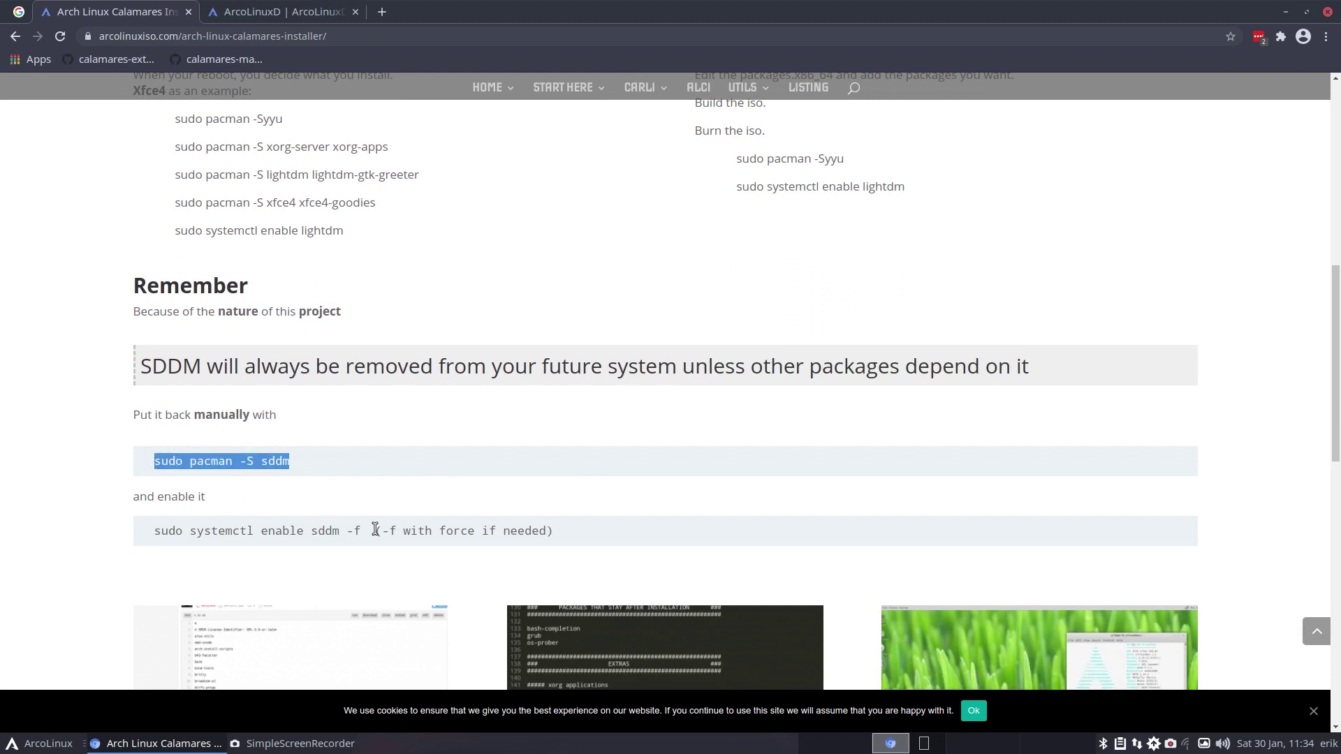
drag(360, 531, 155, 533)
Step: Select the whole git clone command for alci-iso under "Shortcut to the code" for reuse in a terminal
scroll(642, 474, up, 3)
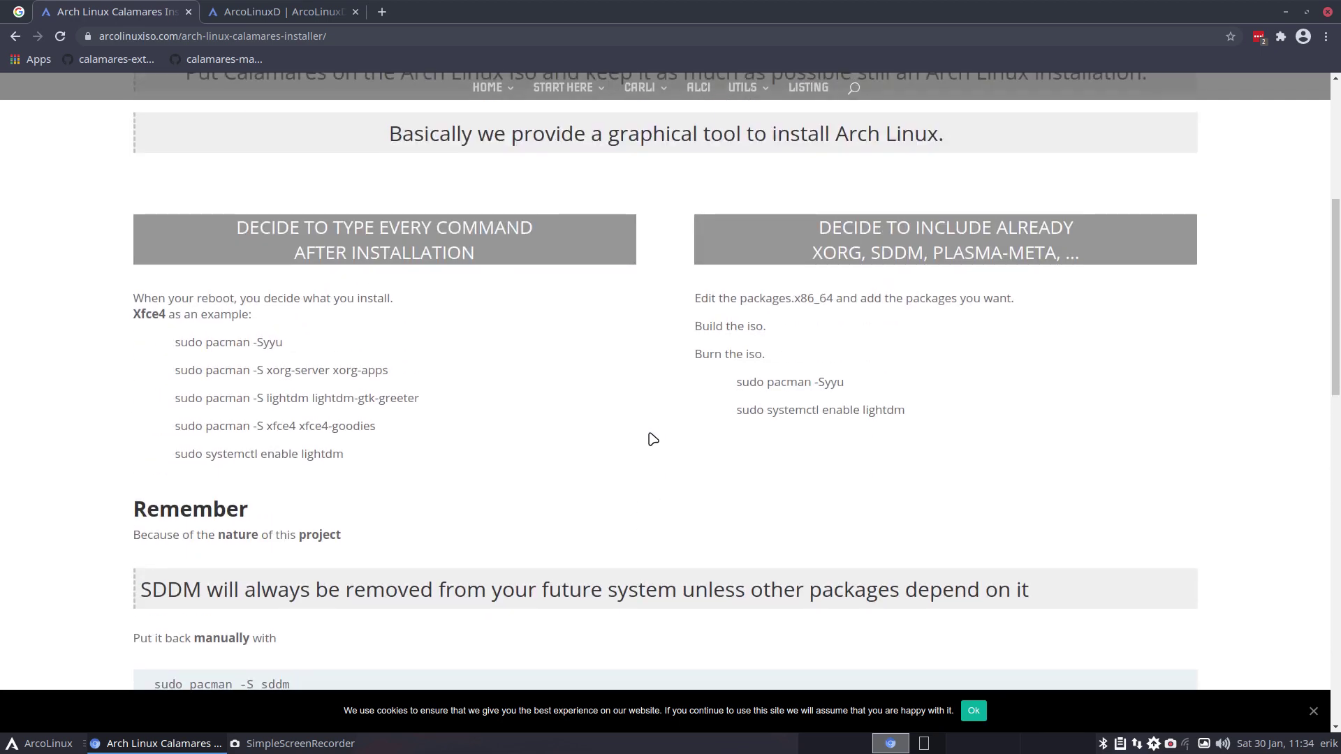
scroll(653, 438, up, 4)
scroll(653, 439, up, 1)
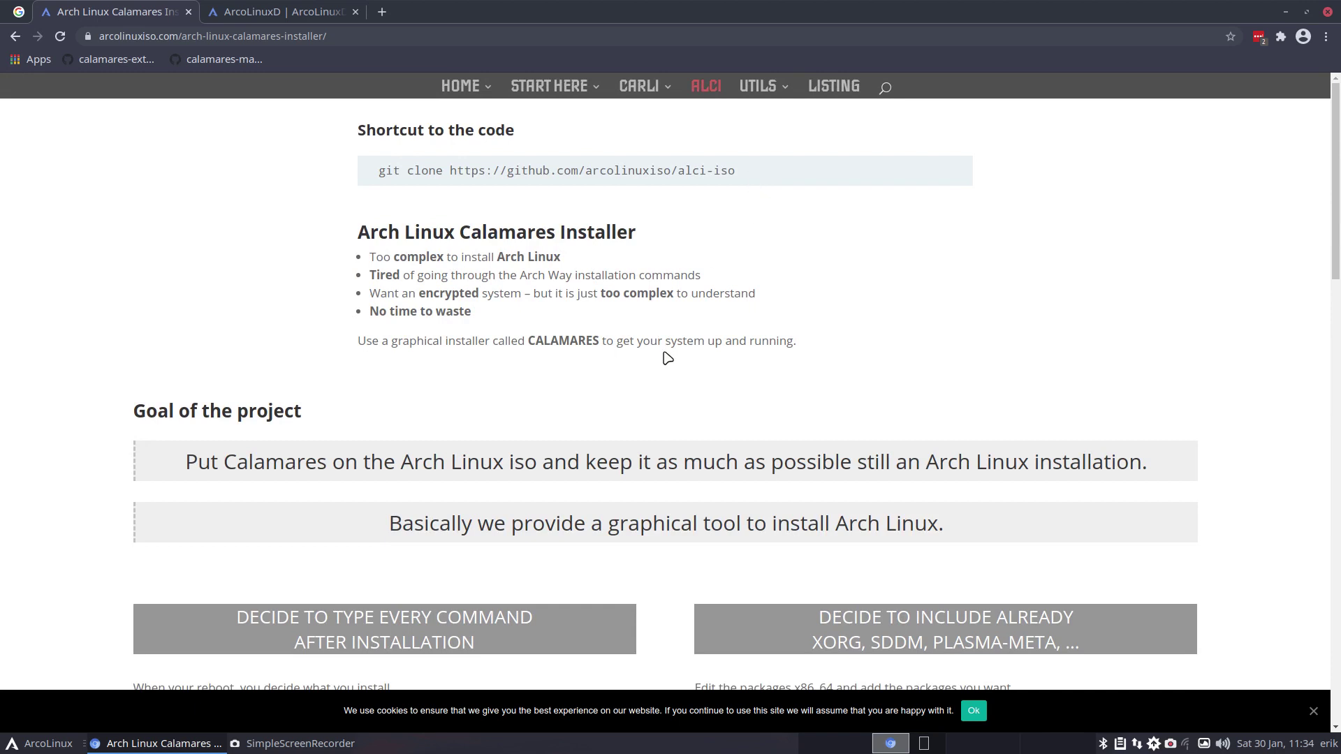
drag(745, 171, 672, 175)
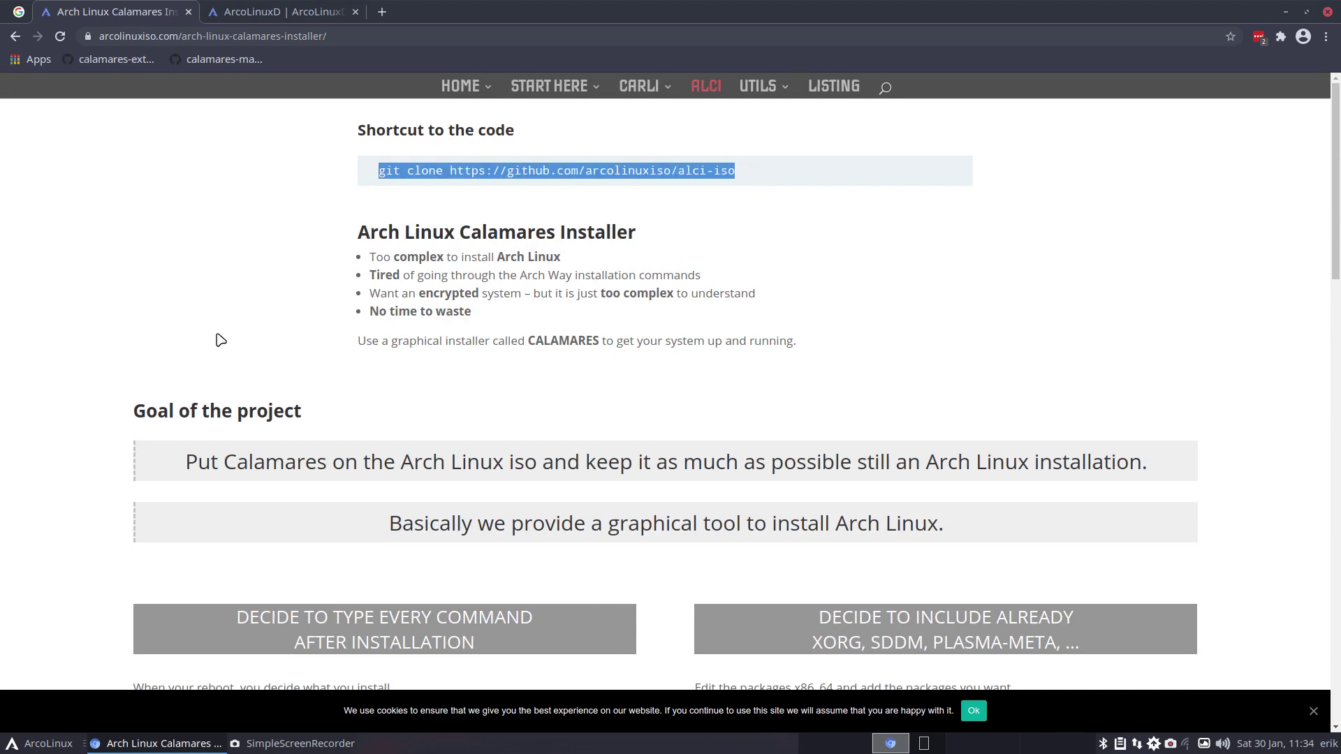
Step: Look through the numbered ALCI articles further down the page, including "2 How to get started with ALCI"
scroll(219, 338, down, 6)
scroll(218, 339, down, 10)
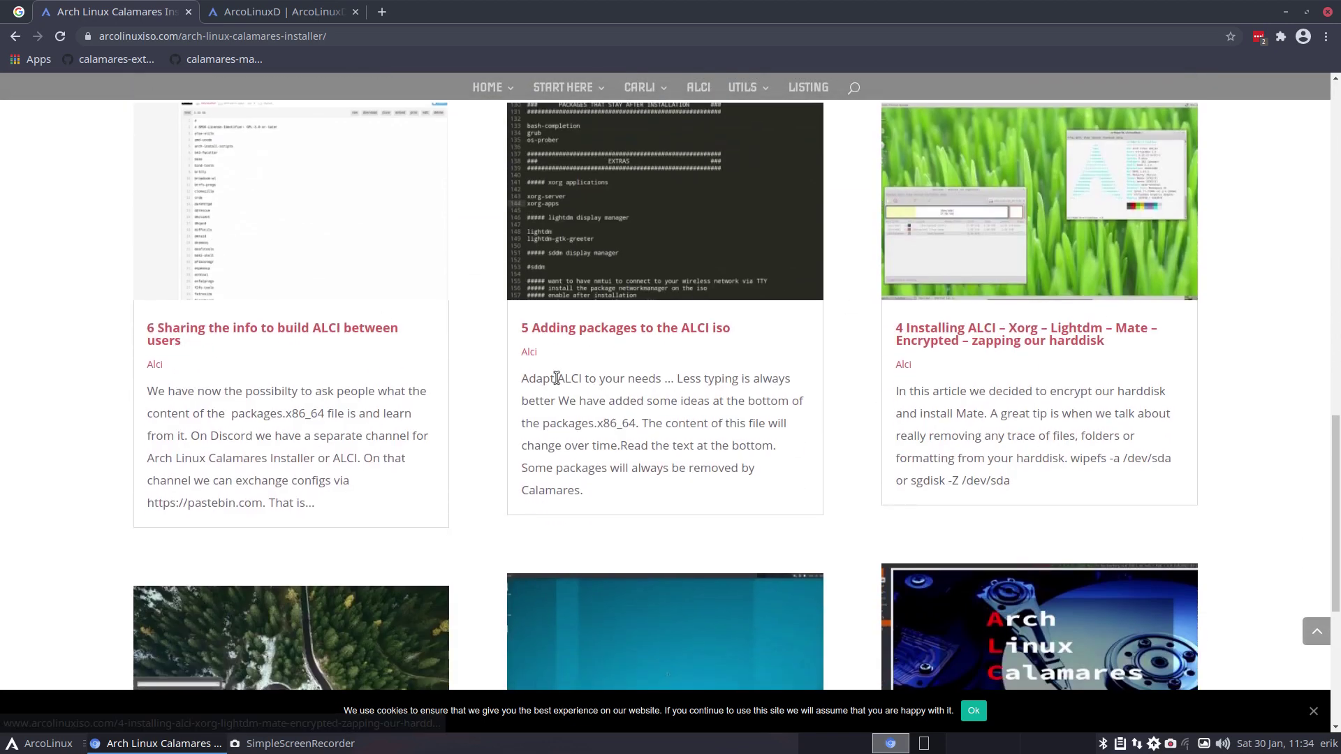
scroll(547, 335, down, 4)
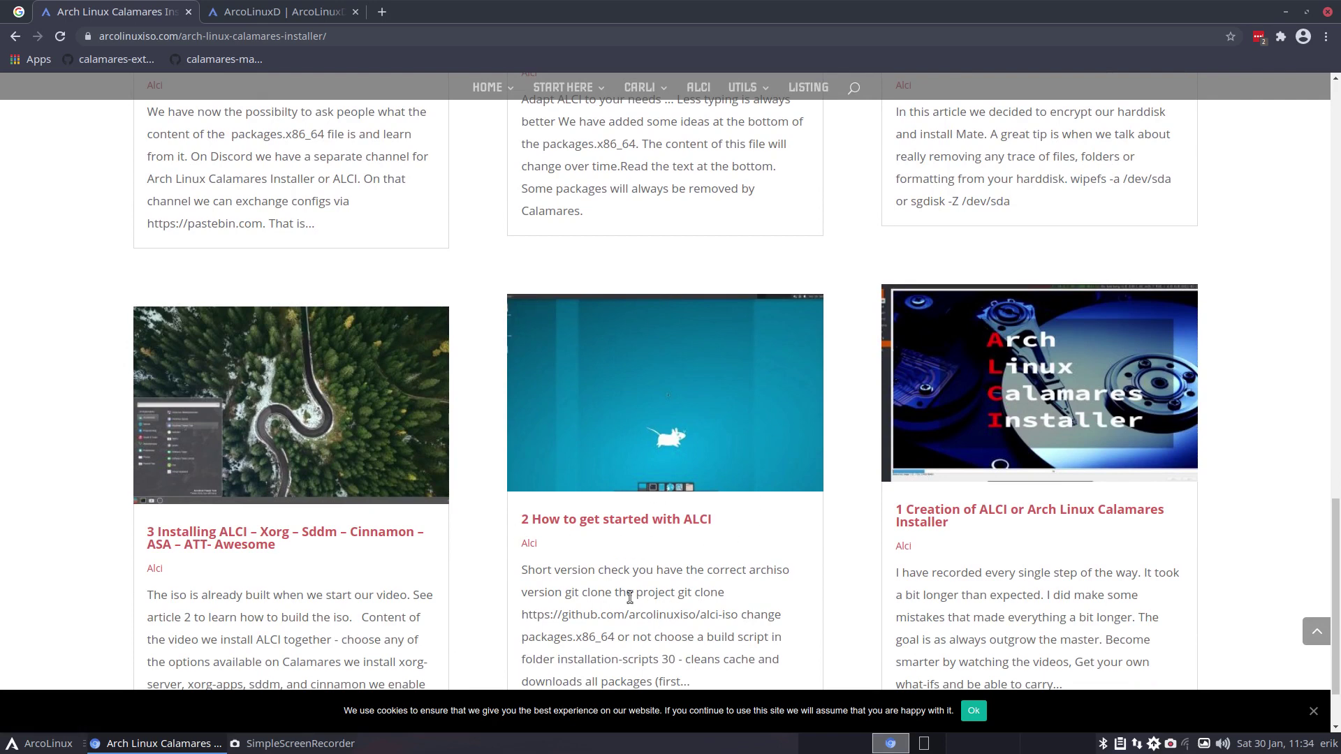
click(1285, 13)
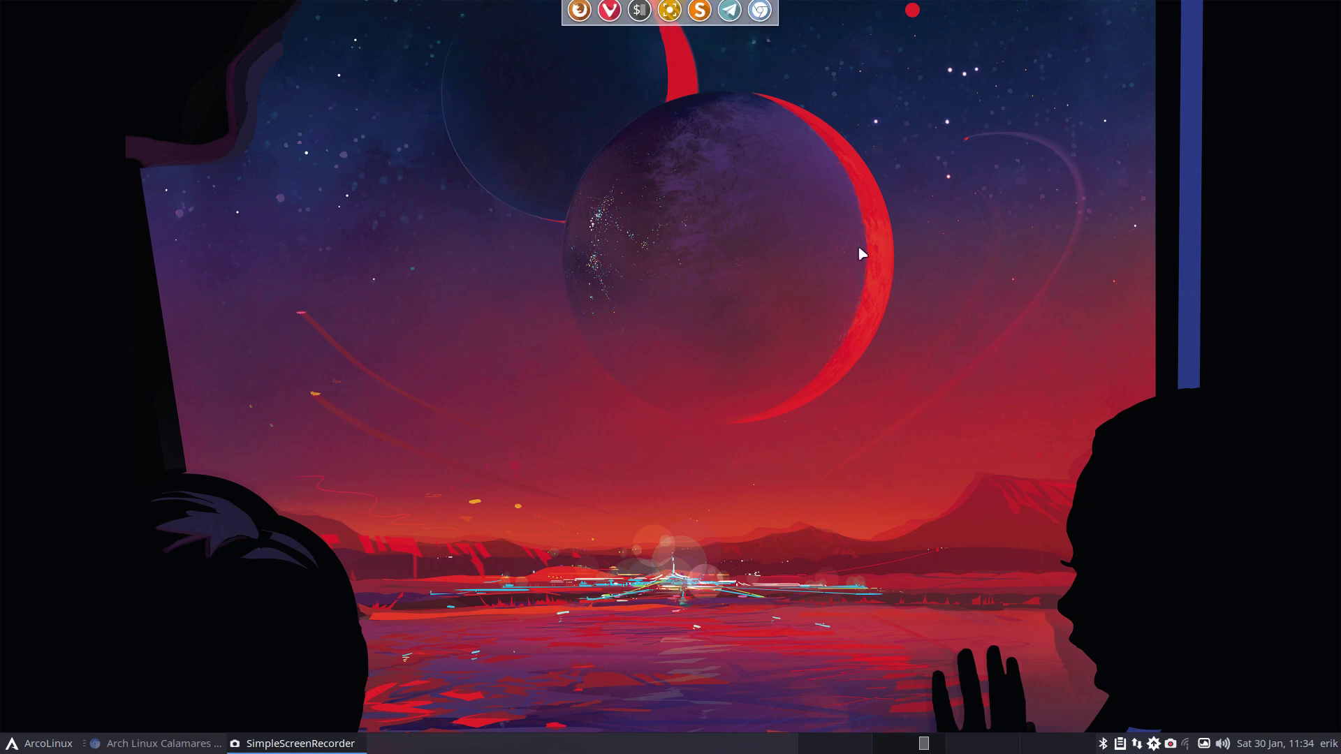
right_click(386, 324)
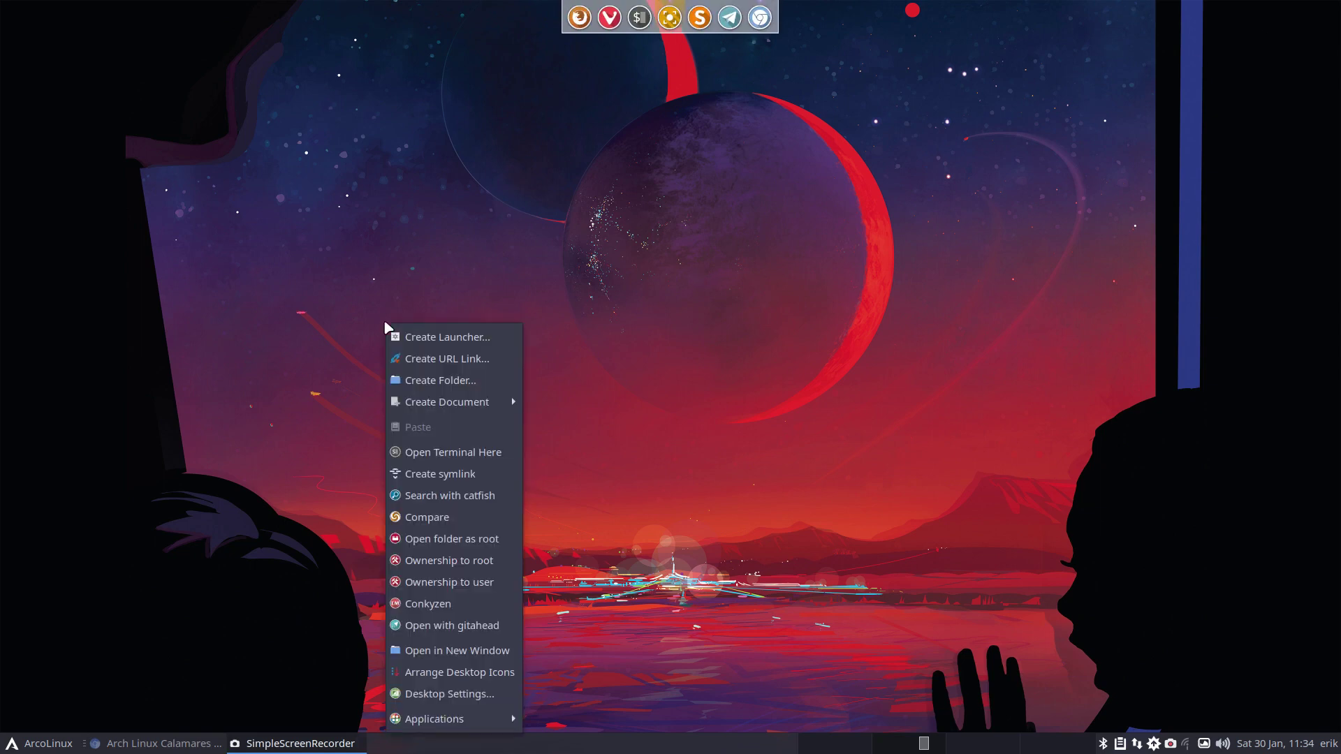
click(447, 450)
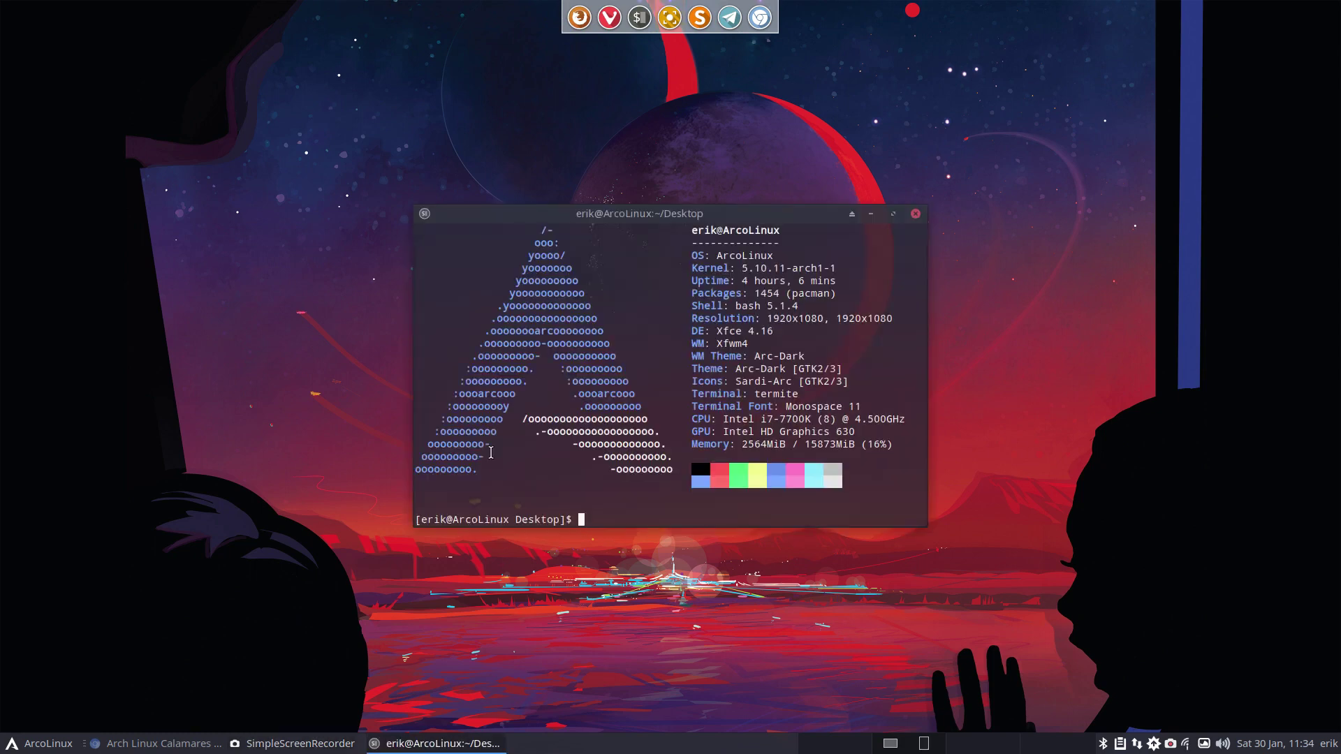
text(git clone https://github.com/arcolinuxiso/alci-iso)
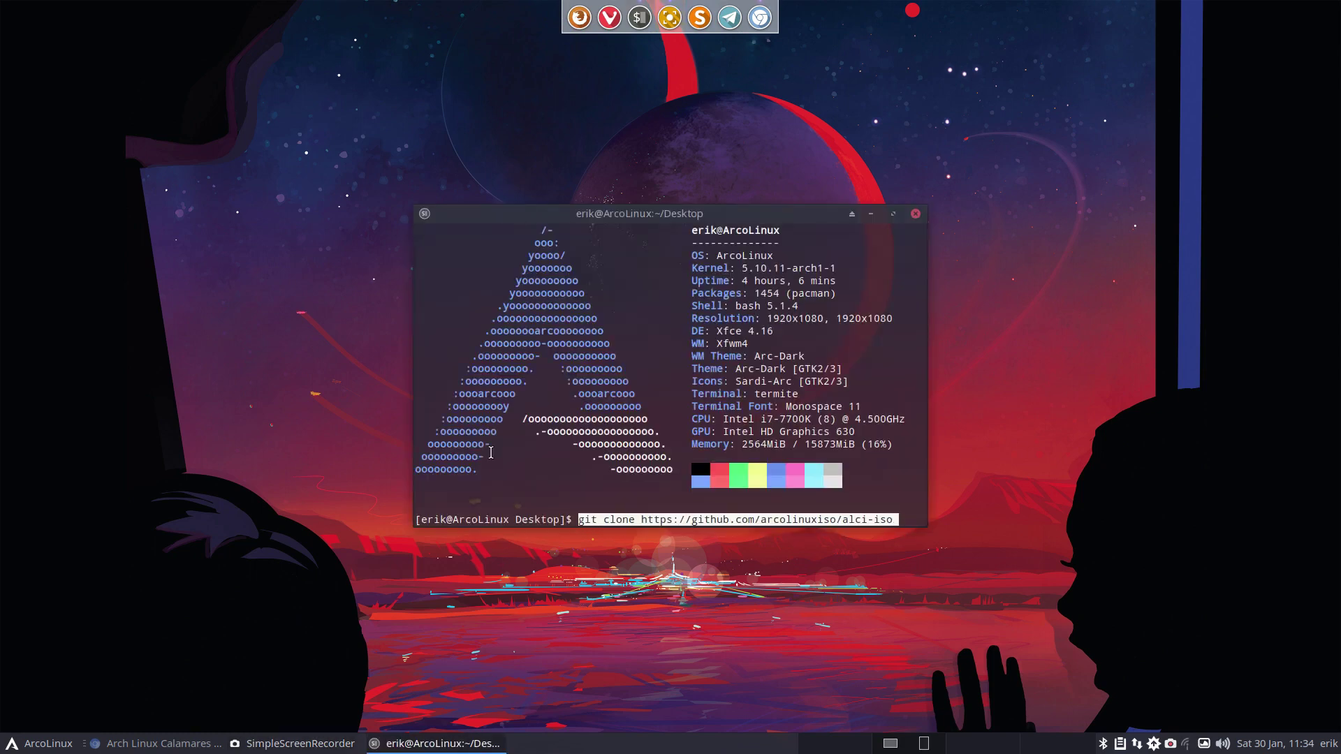
key(Return)
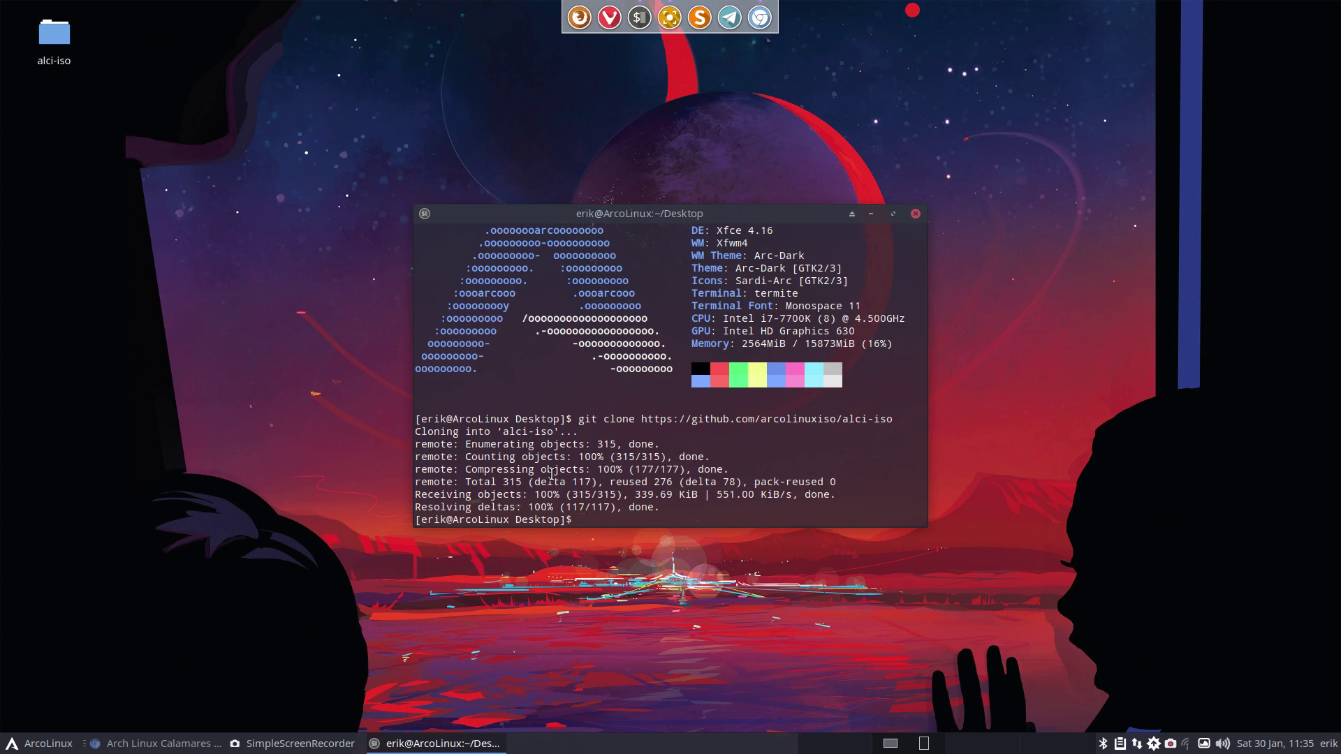
click(914, 213)
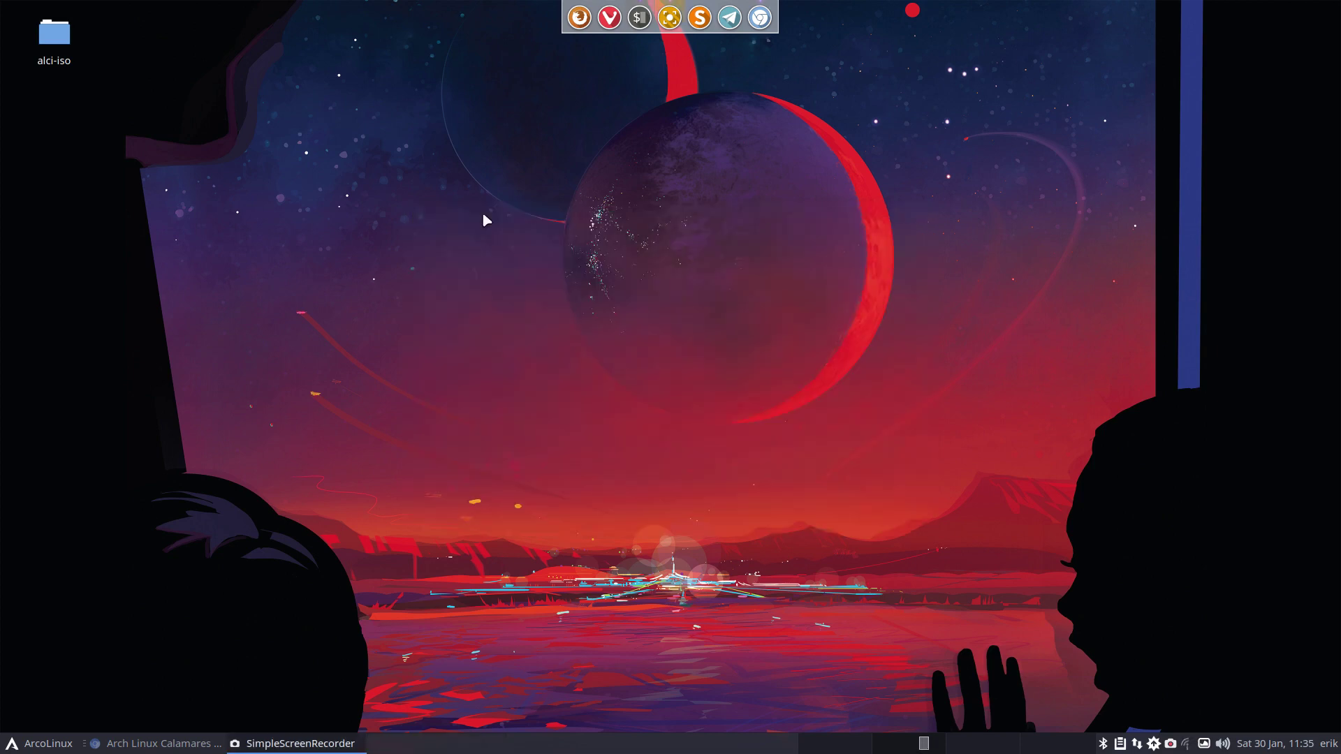
double_click(56, 38)
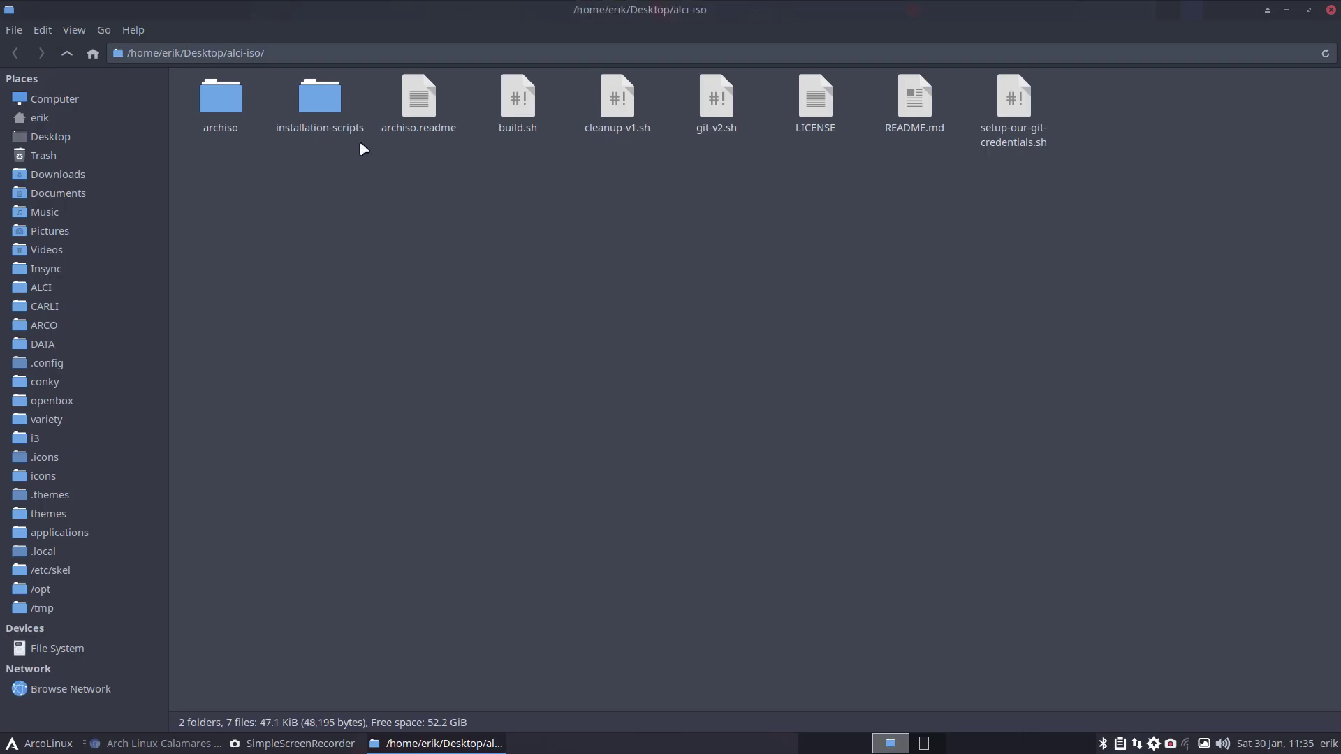
drag(632, 8, 636, 128)
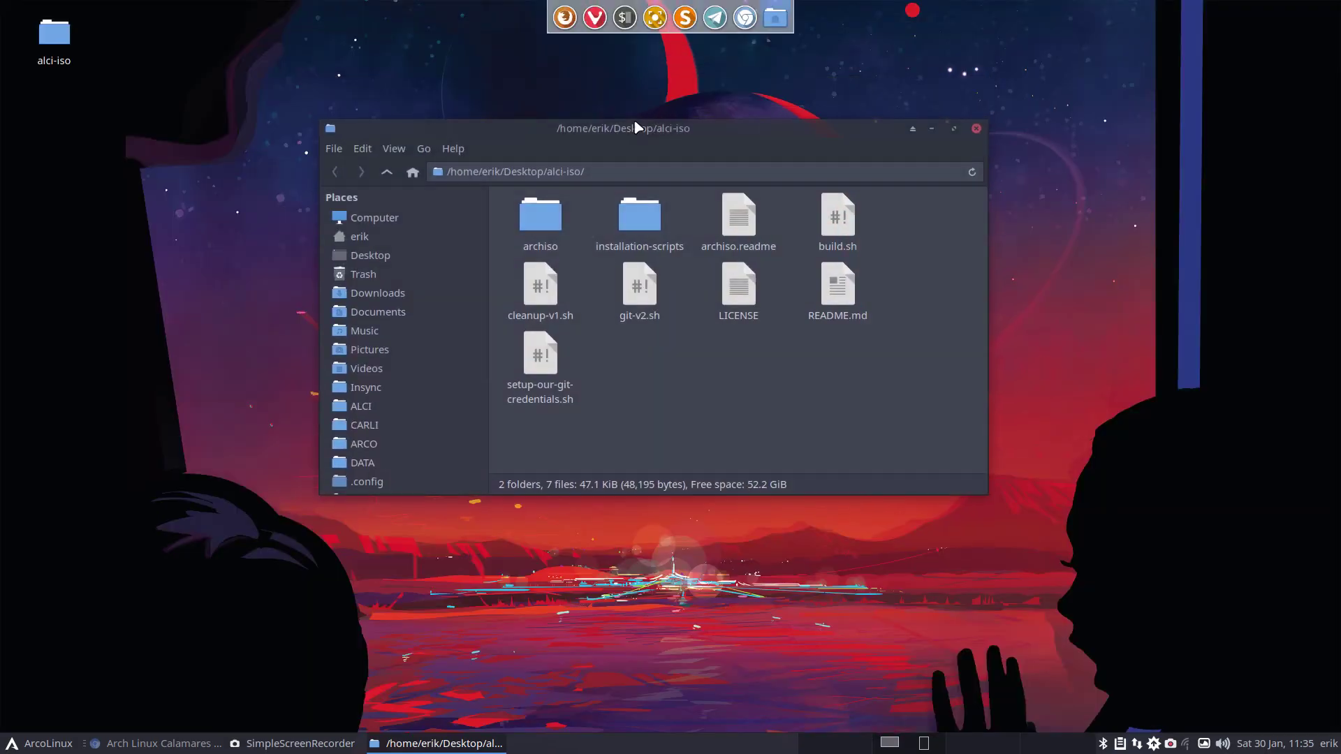
Step: Return to the browser and open the article "2 How to get started with ALCI" from the ALCI page
click(203, 743)
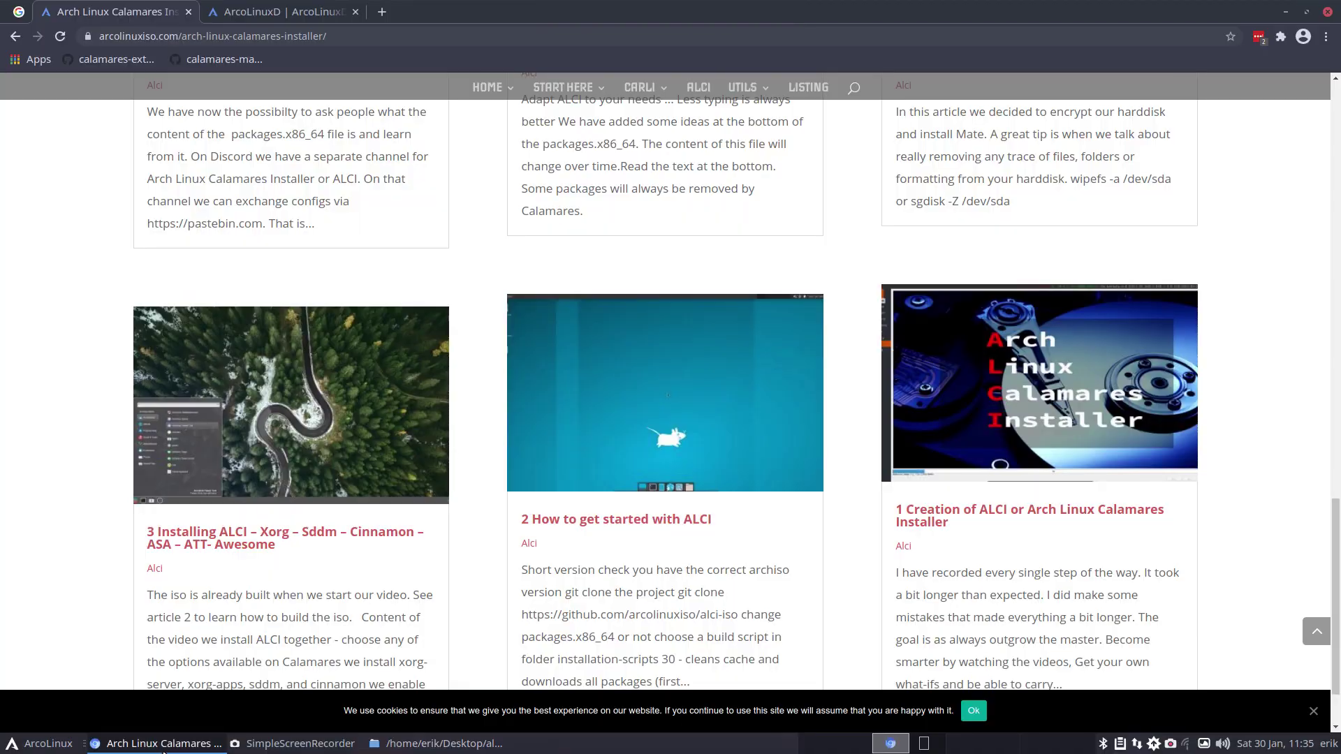
scroll(502, 370, up, 15)
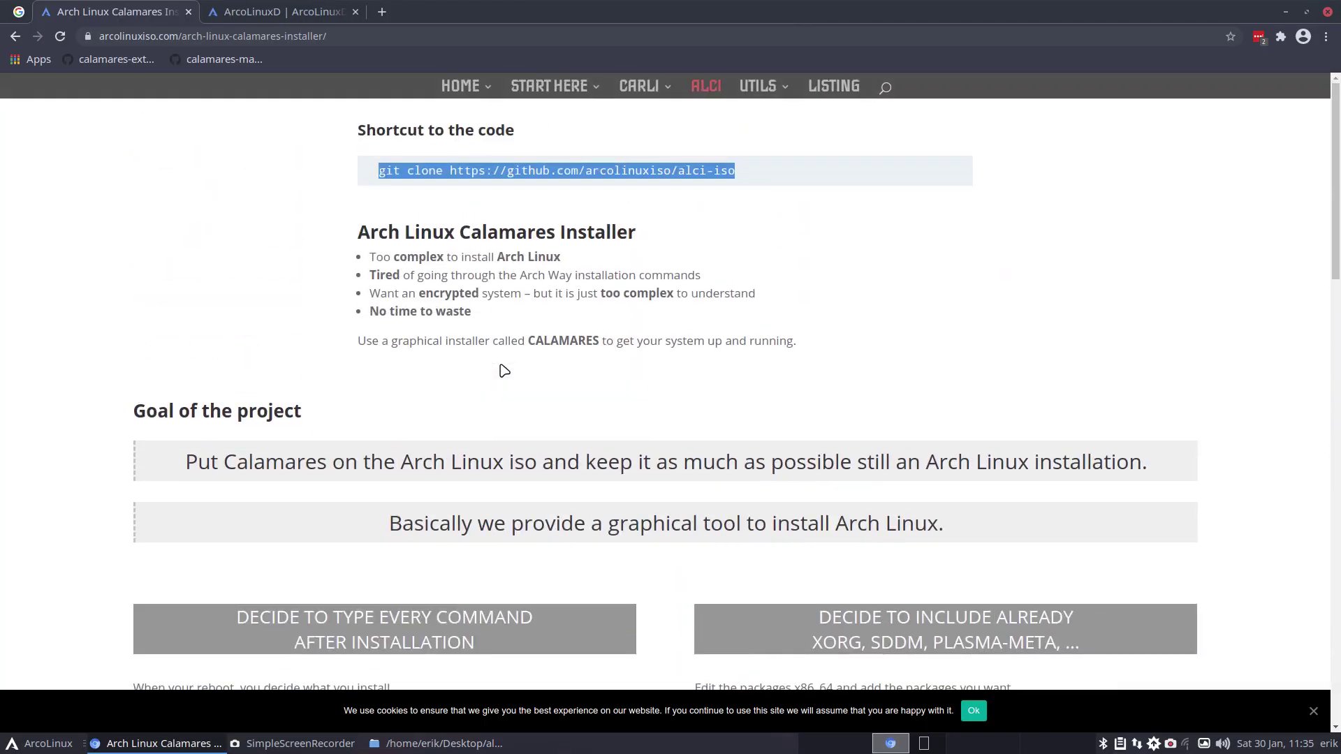
scroll(504, 370, down, 15)
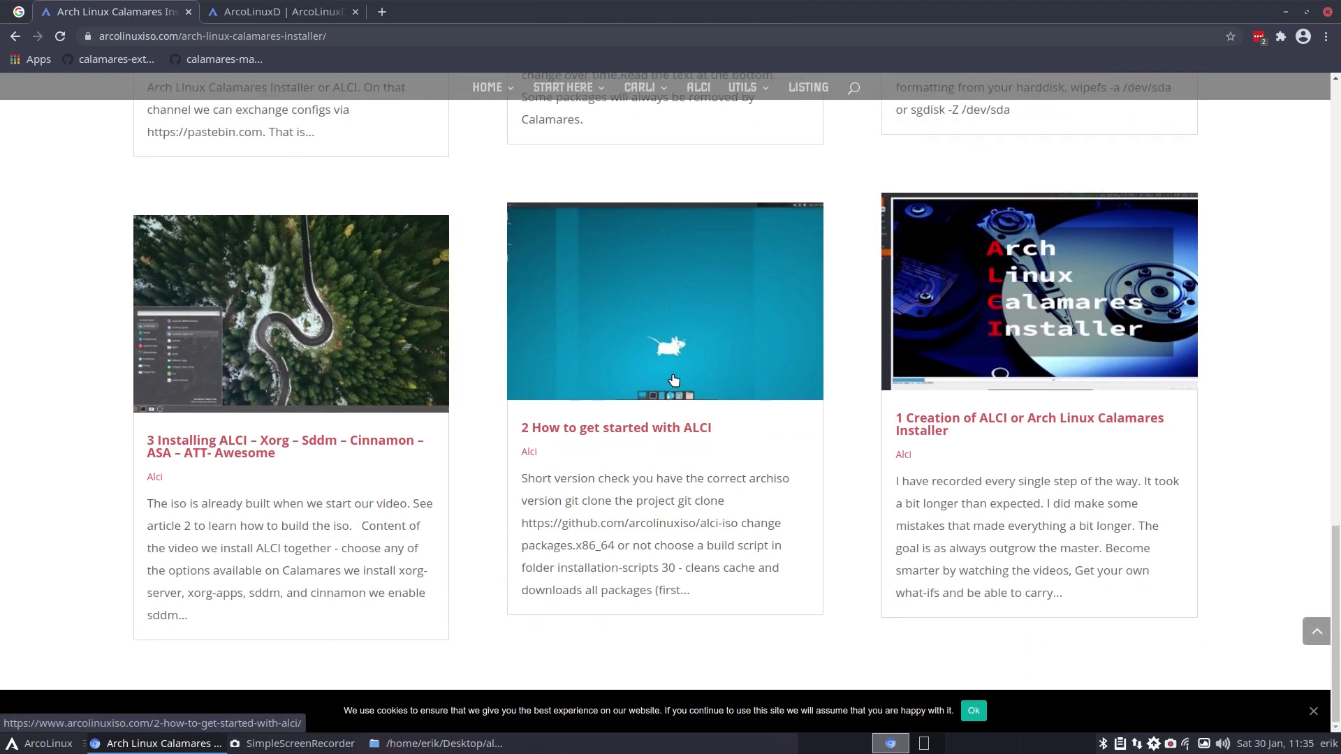
click(637, 375)
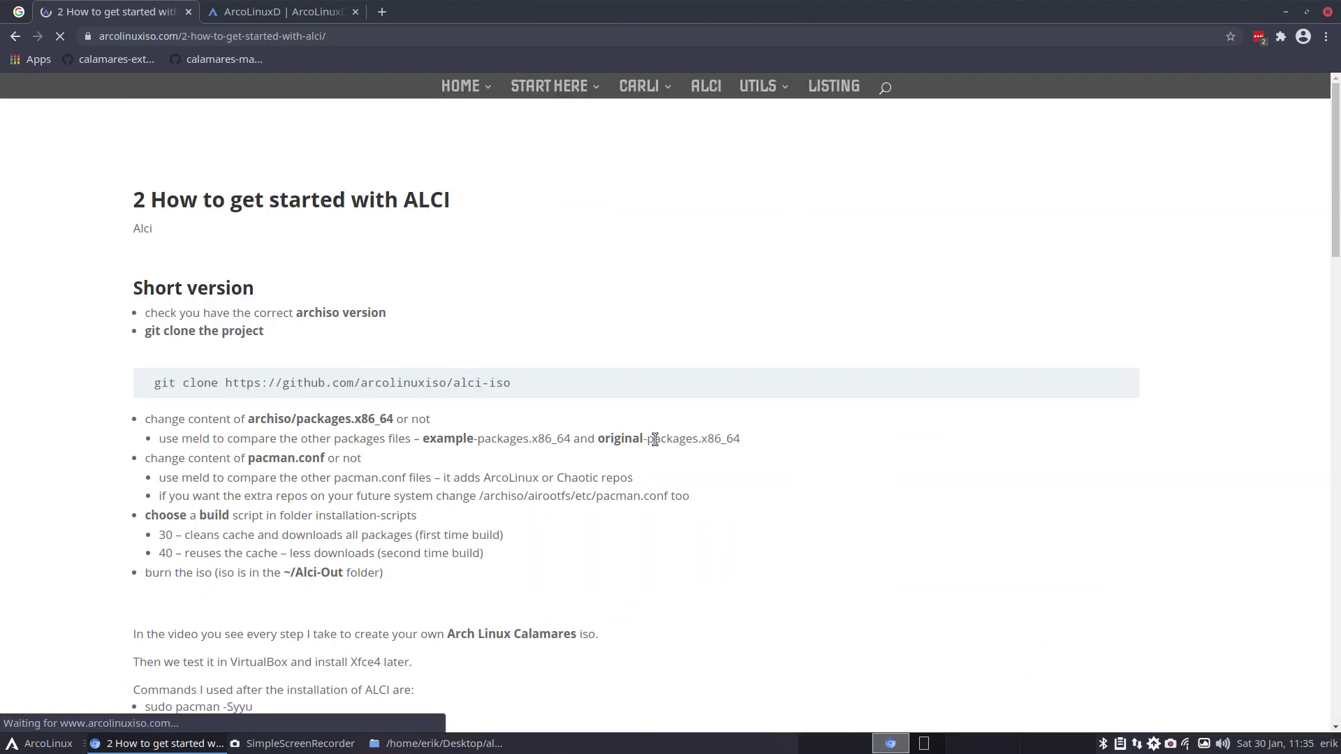
scroll(641, 423, down, 2)
scroll(586, 362, up, 2)
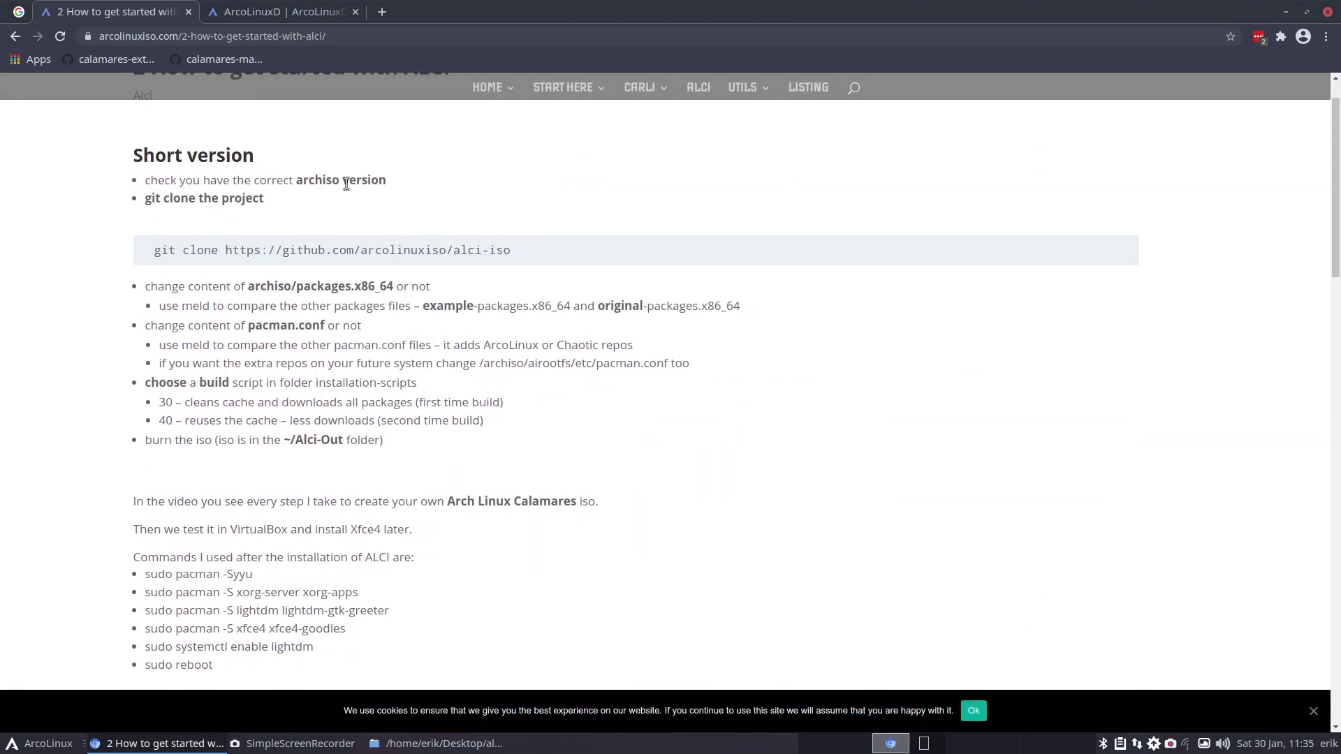
Step: Place the article beside the alci-iso folder, and highlight the required archiso version in archiso.readme
drag(597, 9, 1, 262)
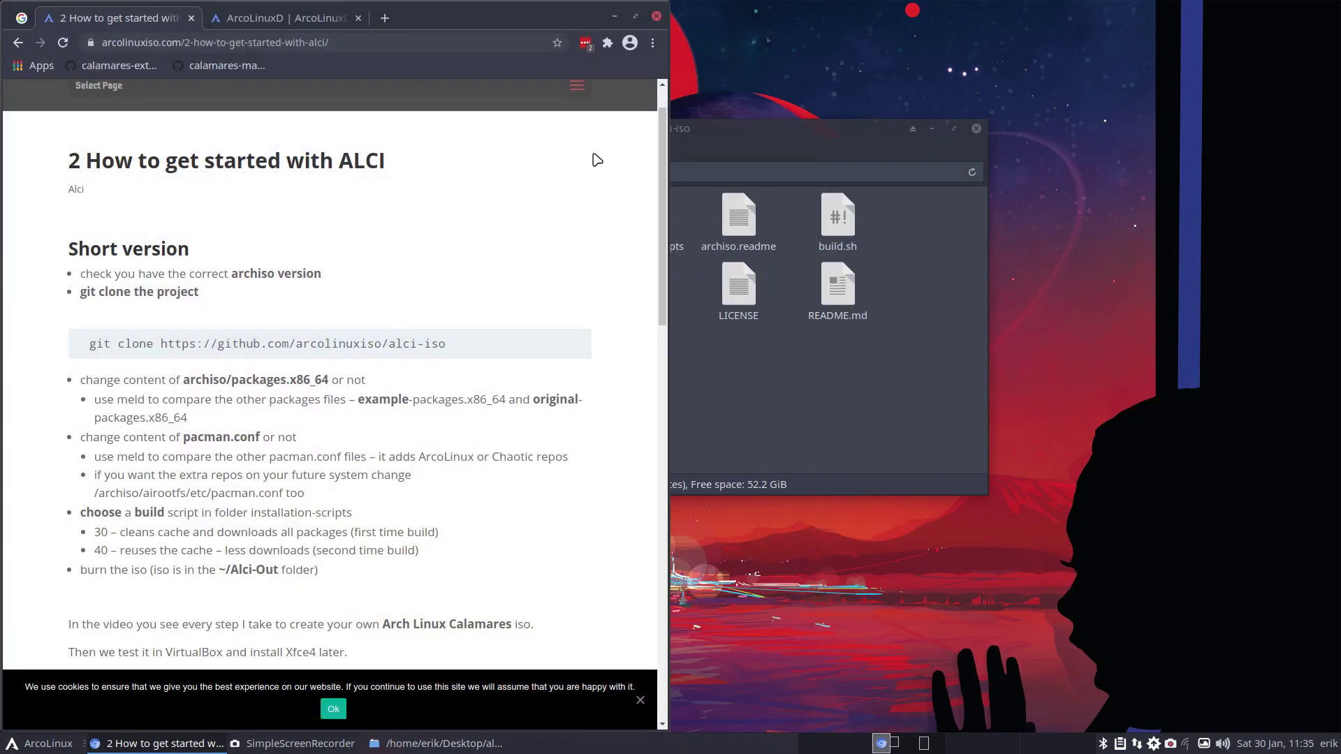
drag(730, 132, 1040, 156)
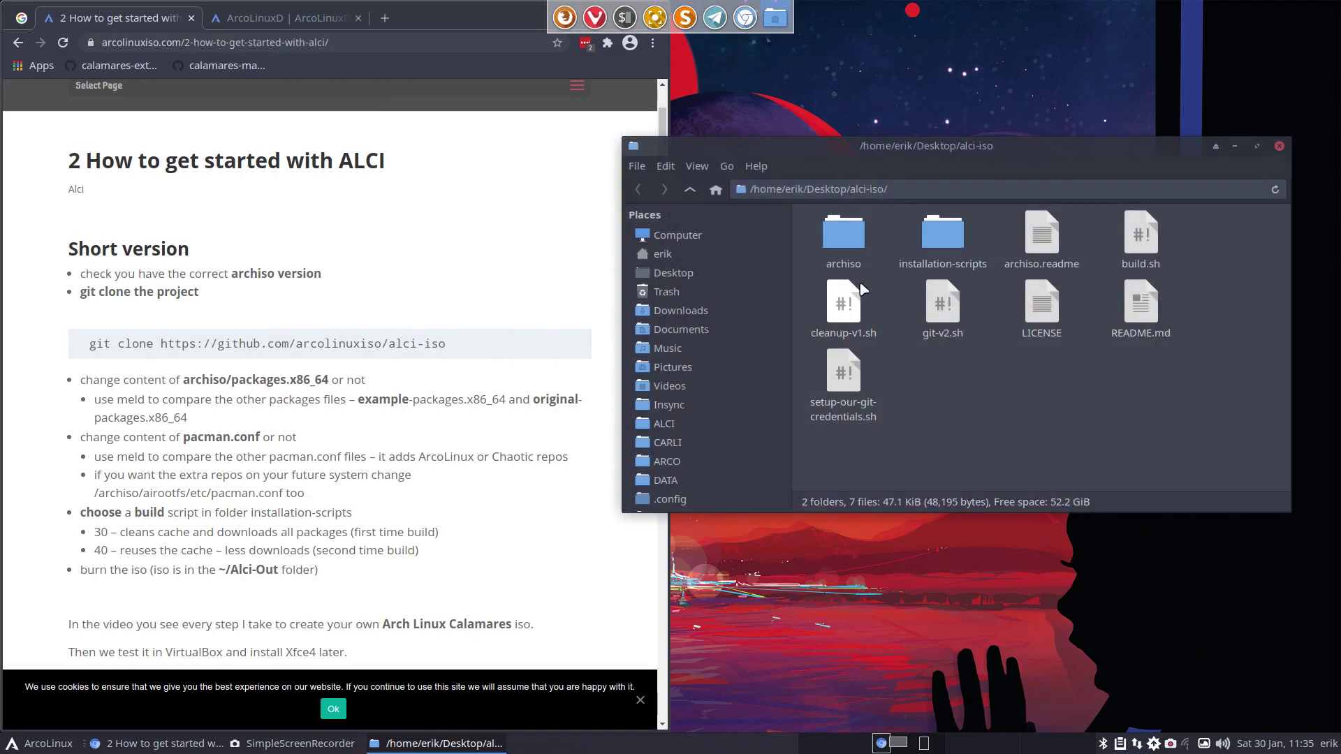
double_click(1041, 234)
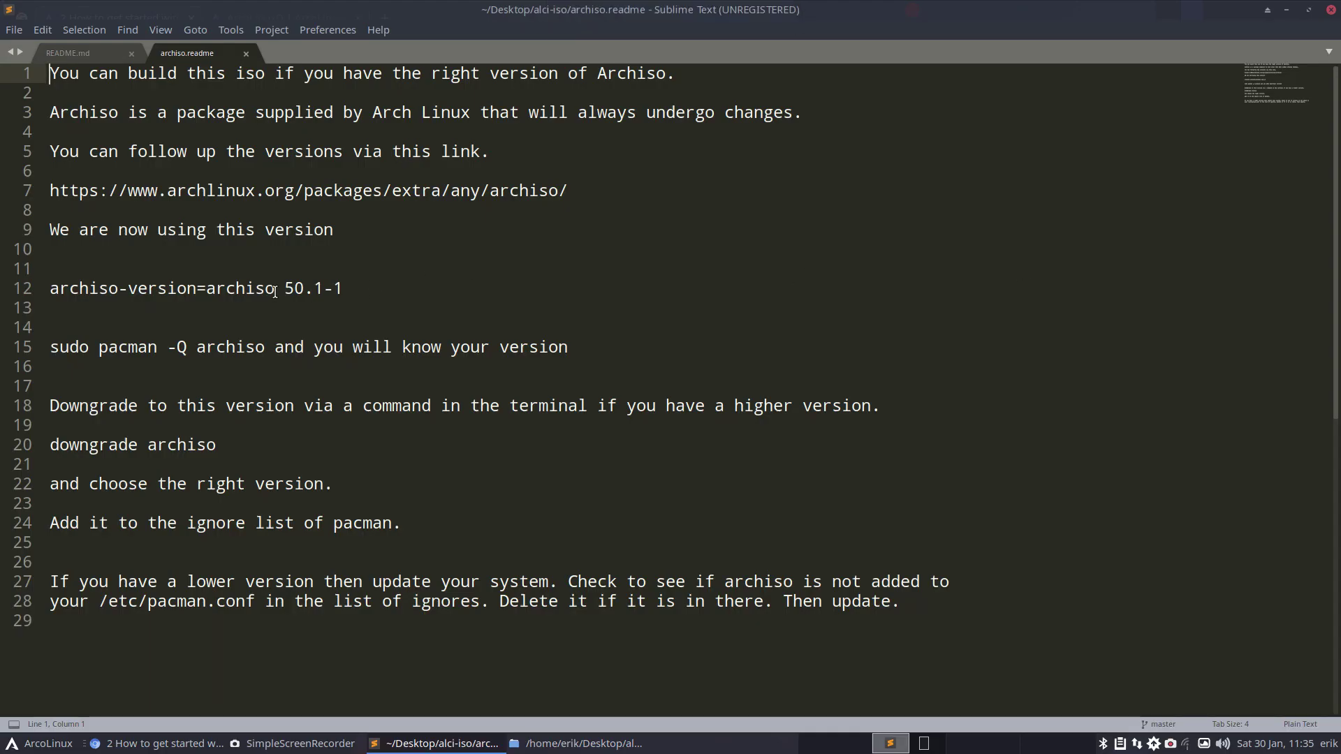
drag(276, 288, 344, 289)
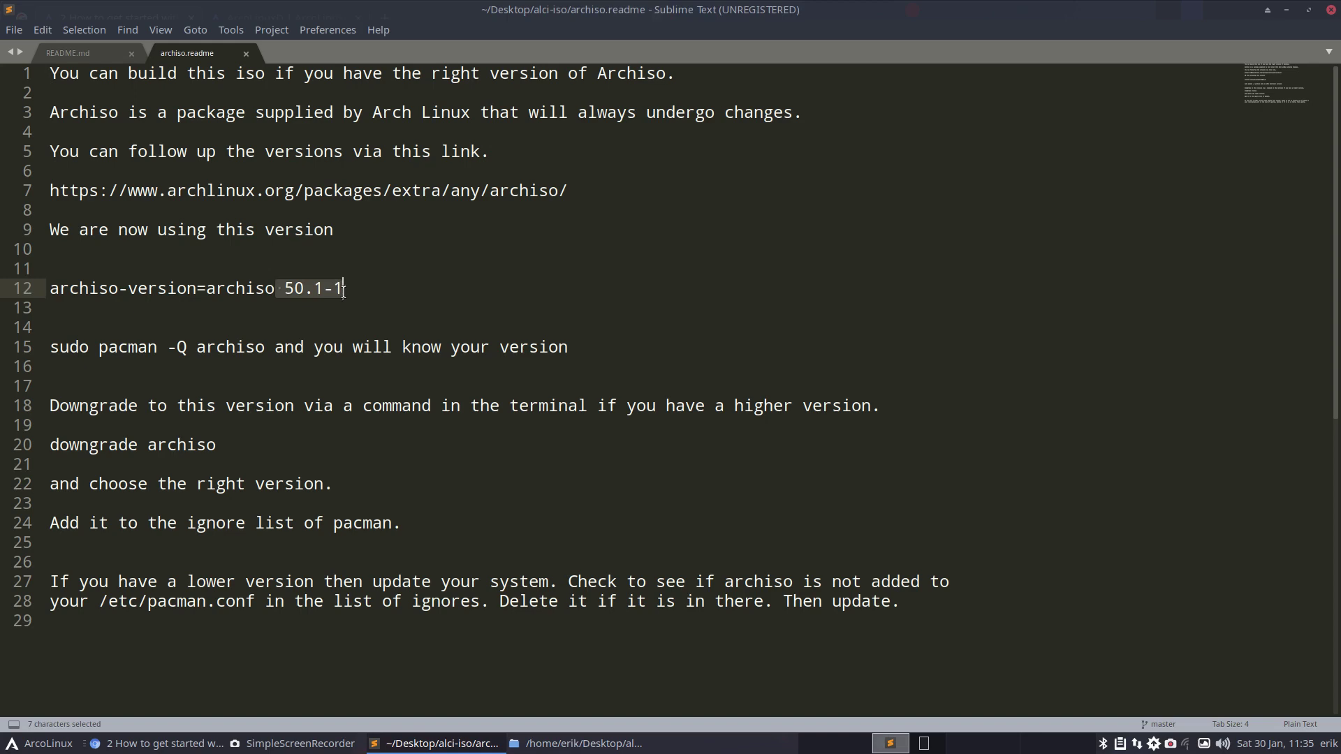
Step: Query the installed archiso version with sudo pacman -Q archiso, entering the account password, and compare it with the readme
key(ctrl+alt+t)
text(sdu)
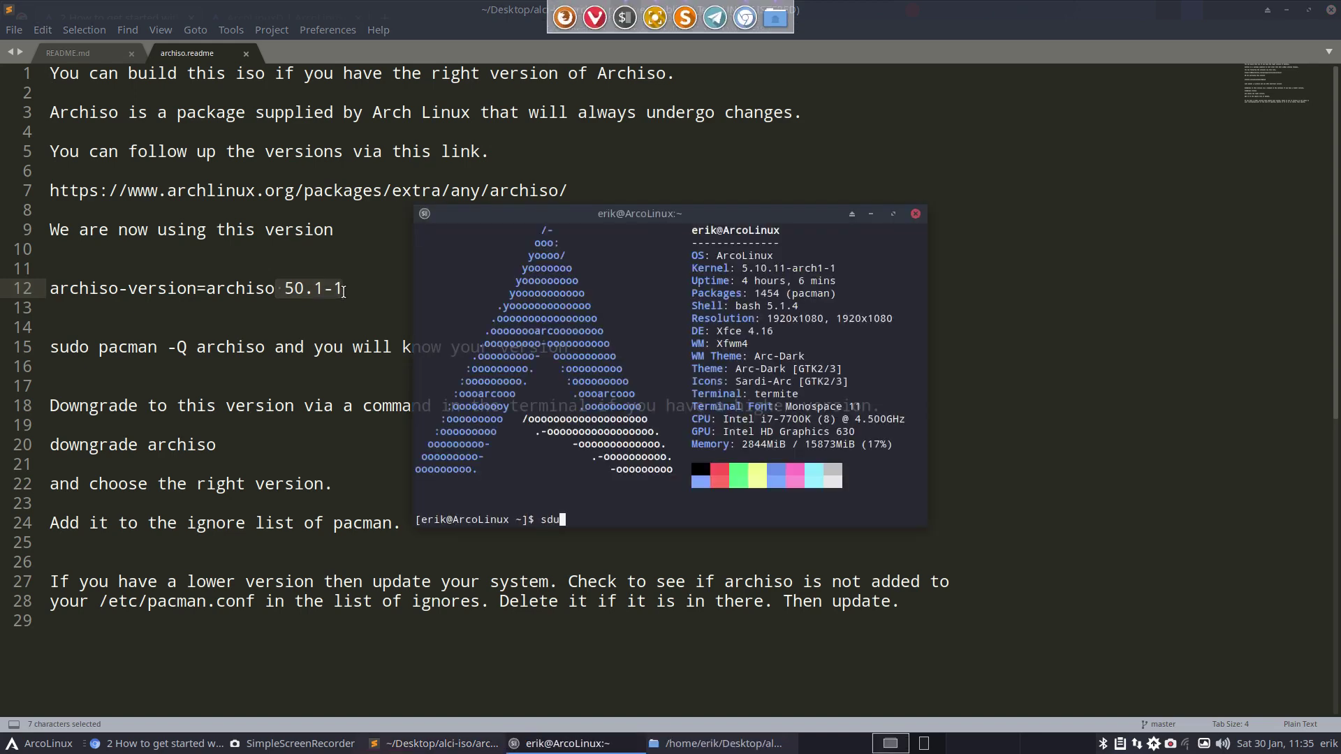
key(BackSpace)
key(BackSpace)
text(udo pacman )
text(-S)
text(Q archis)
text(o)
key(Return)
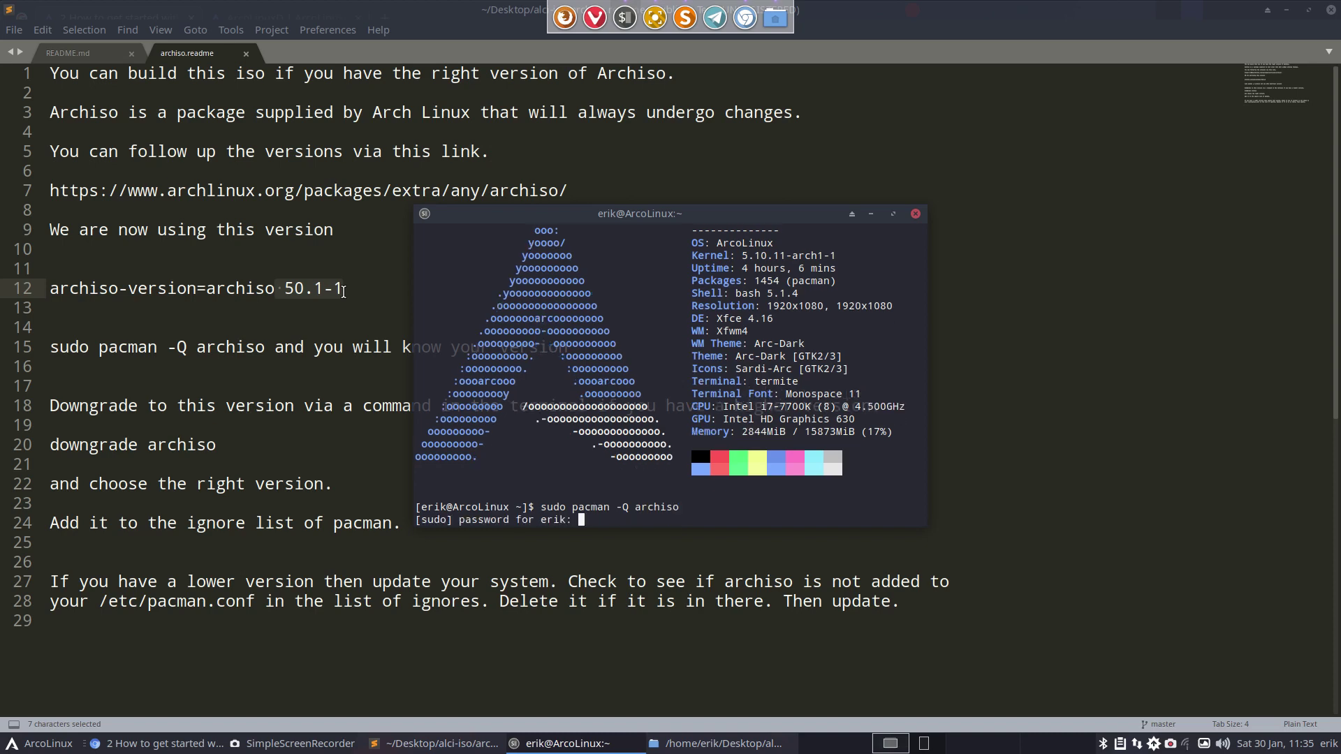
key(Return)
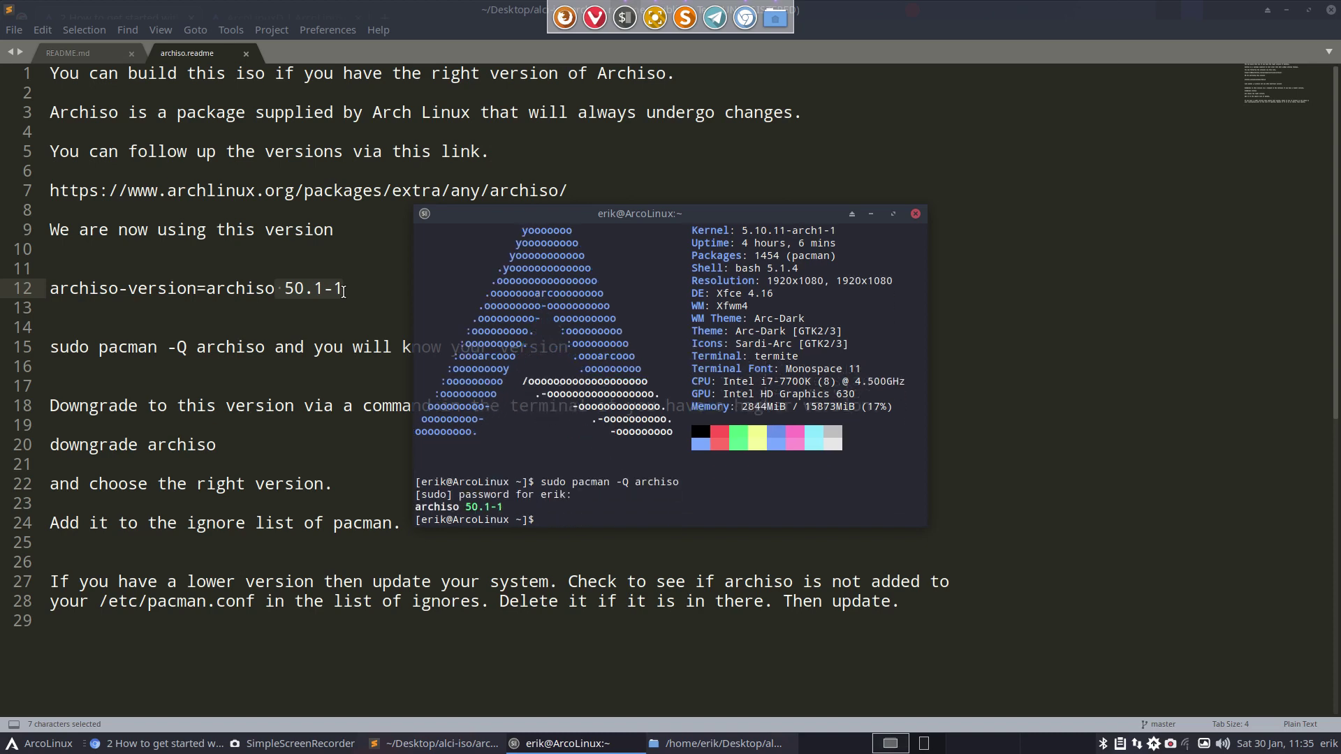
drag(546, 214, 692, 235)
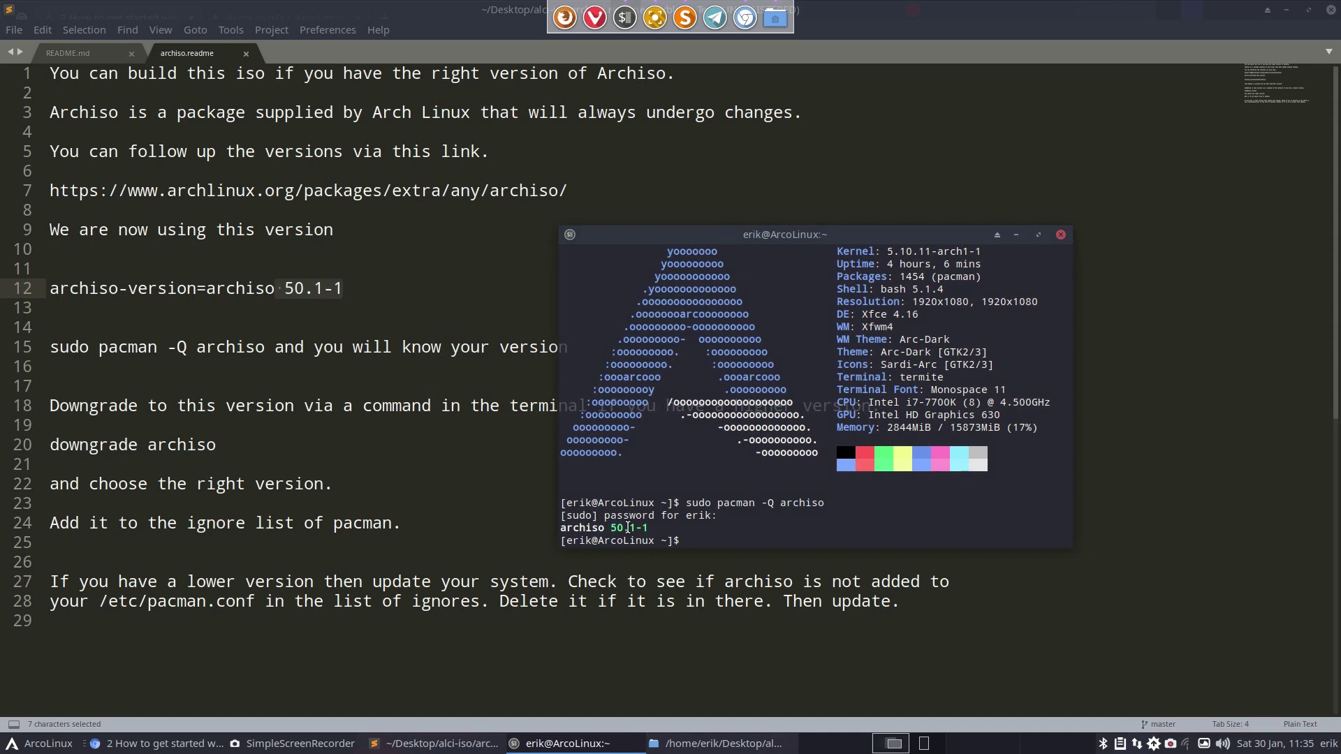
Step: Close the terminal and archiso.readme, and tile the alci-iso folder window next to the browser
click(1060, 235)
click(1330, 9)
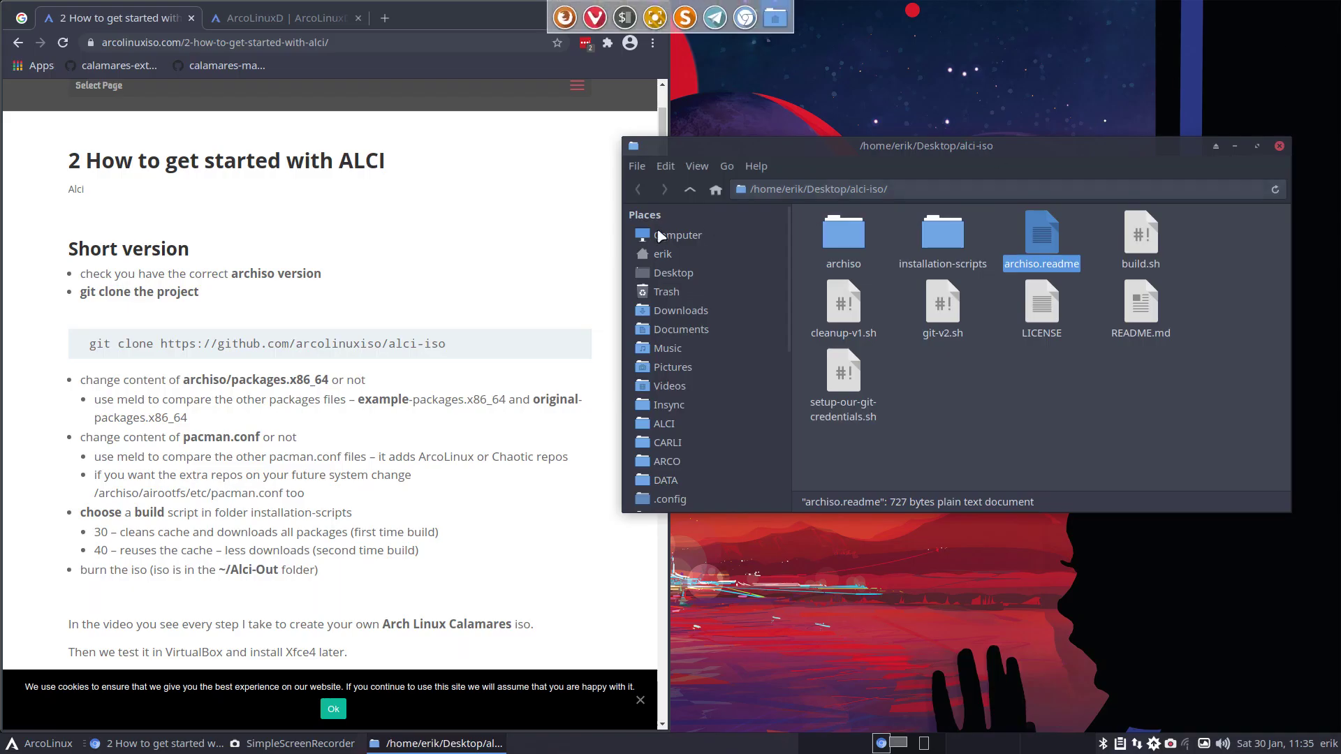
drag(864, 152, 1339, 321)
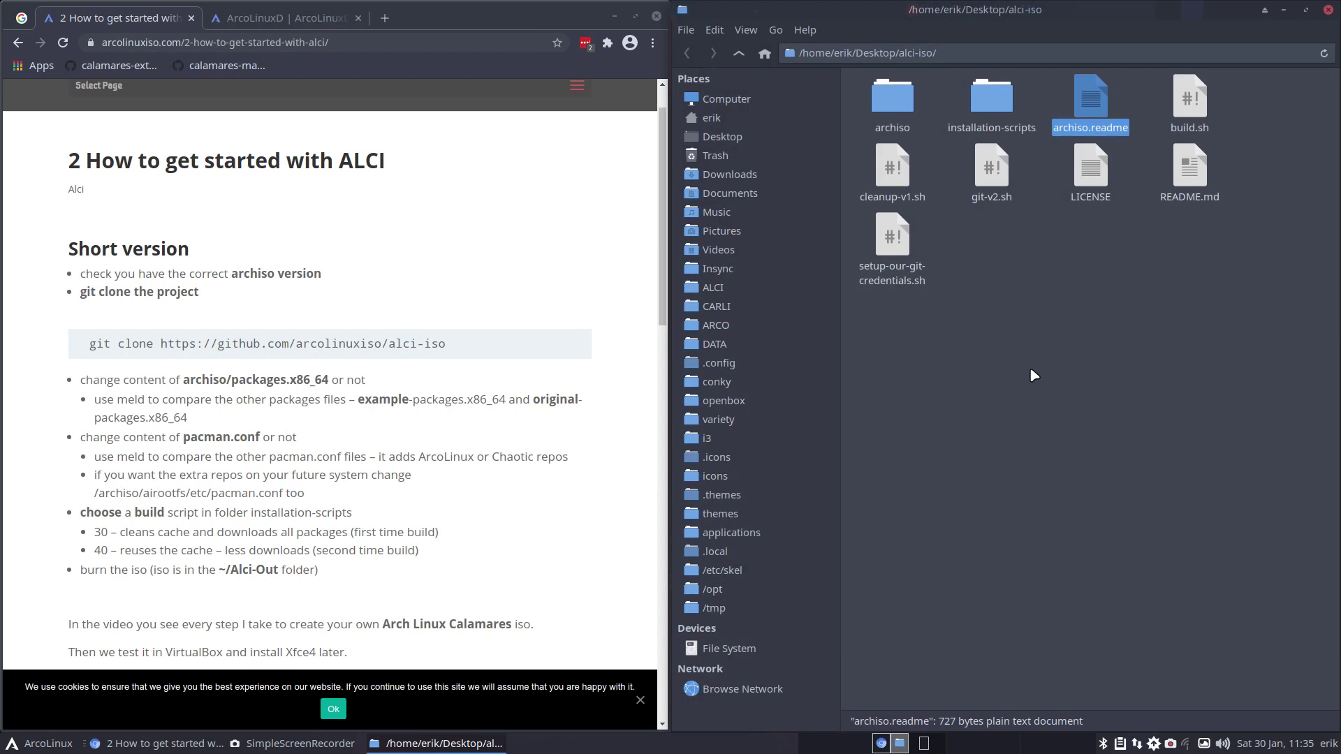
Step: Try to run downgrade archiso in a new terminal without root rights
key(ctrl+alt+t)
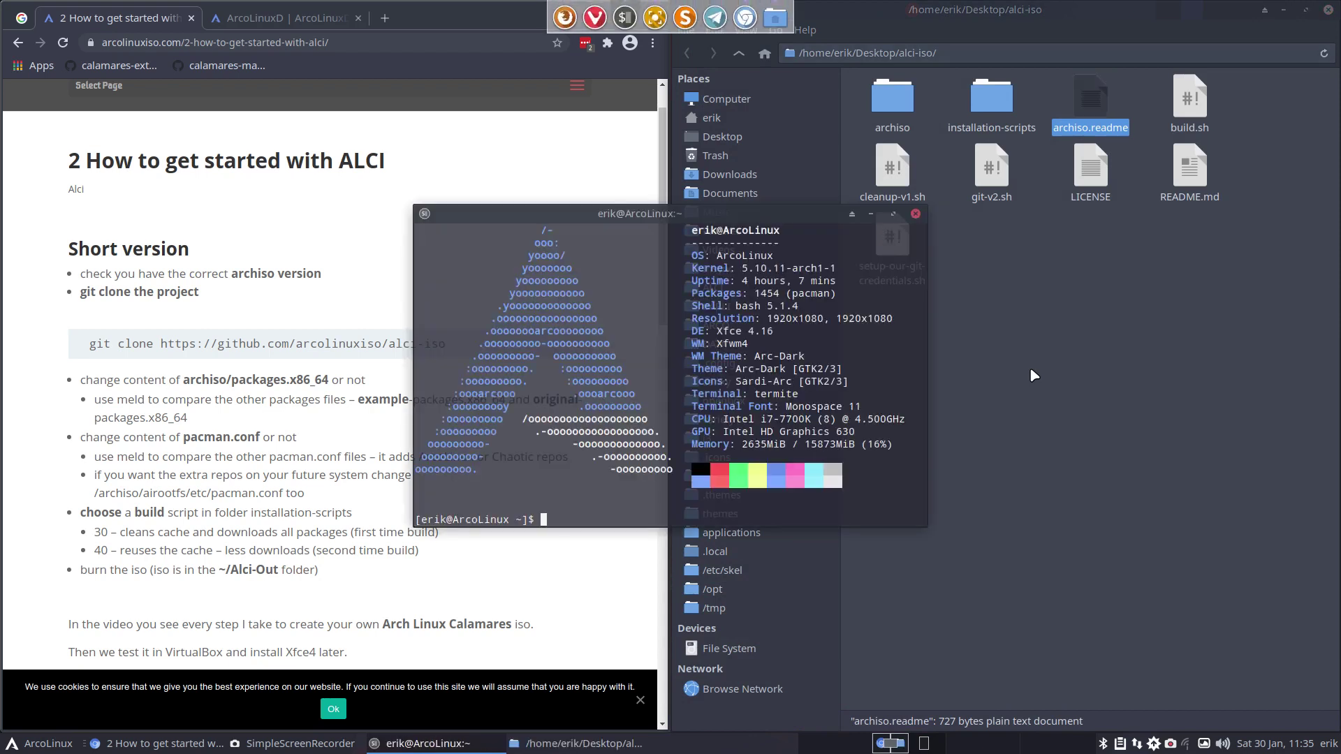
text(dos)
key(BackSpace)
key(BackSpace)
text(up)
key(BackSpace)
key(BackSpace)
text(downgrade archiso)
key(Return)
Step: List the available archiso versions by running sudo downgrade archiso, entering the account password
key(Up)
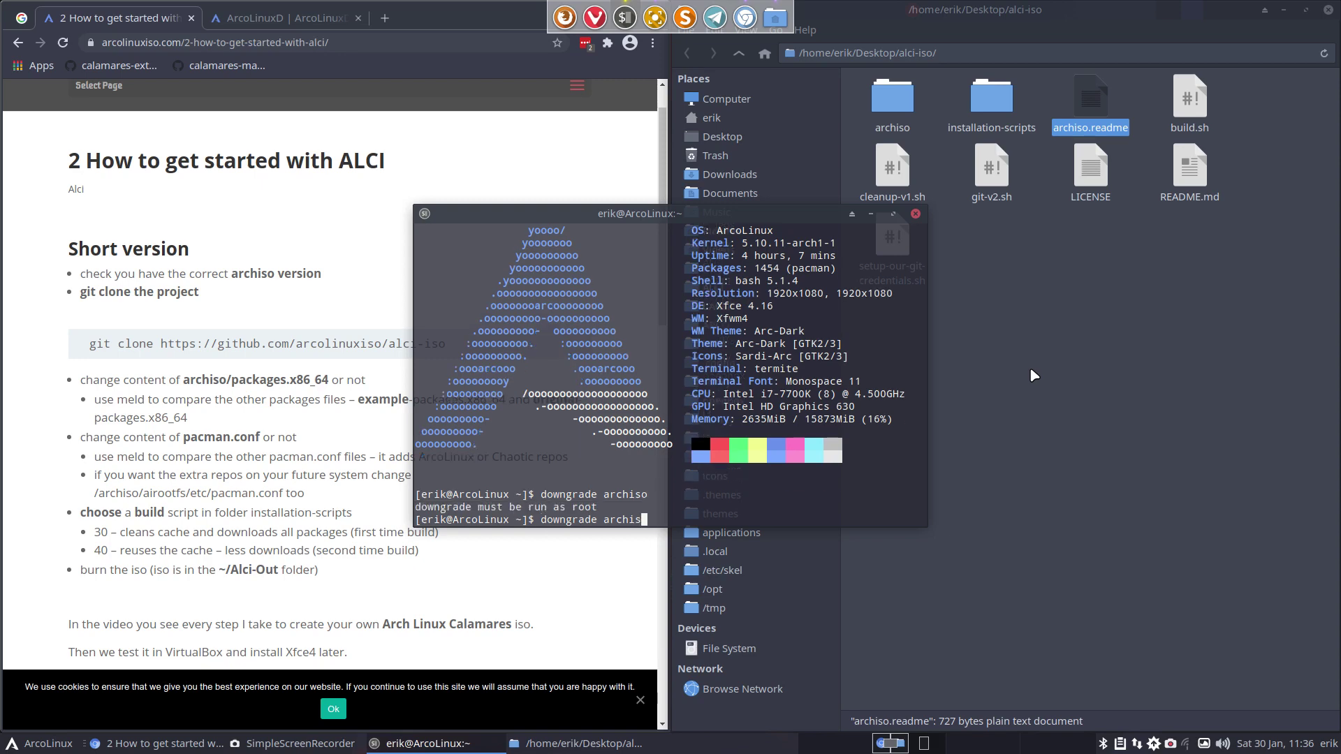
key(Left)
key(Left)
key(Left)
key(Left)
key(Left)
key(Left)
key(Left)
key(Left)
key(Left)
key(Left)
key(Left)
key(Left)
key(Left)
key(Left)
key(Left)
key(Left)
key(Left)
text(sudo)
key(Return)
key(Return)
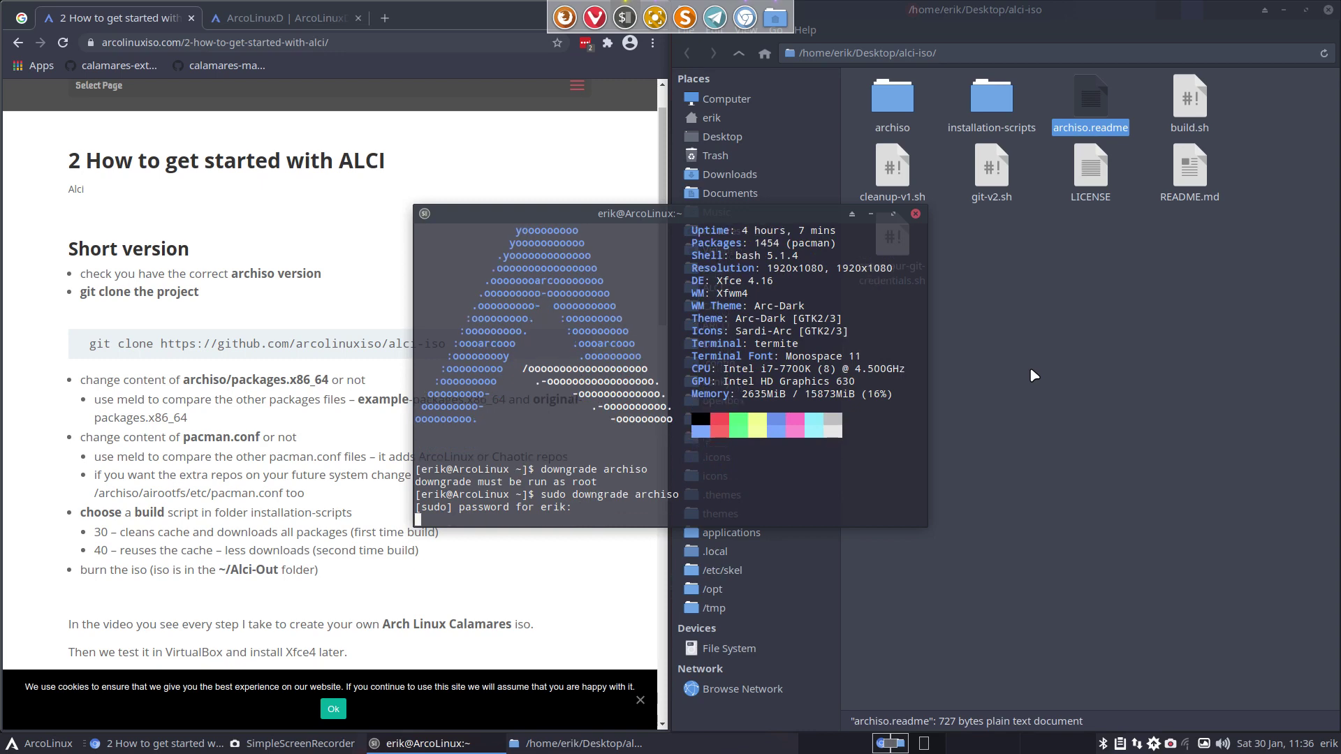
Step: Abort the archiso downgrade at the package number selection without choosing a version, and close the terminal
key(Up)
key(Up)
key(Up)
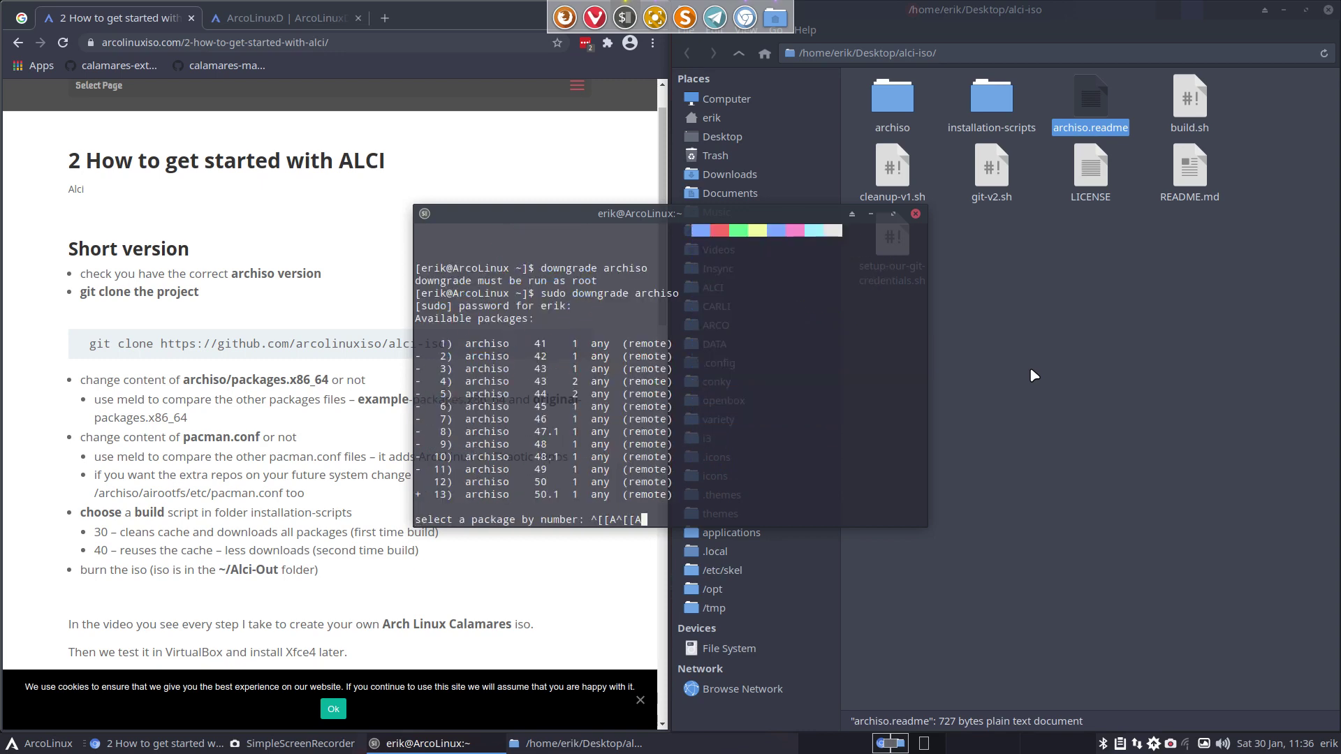
key(BackSpace)
key(BackSpace)
key(BackSpace)
key(BackSpace)
key(BackSpace)
key(BackSpace)
key(BackSpace)
key(BackSpace)
key(BackSpace)
key(BackSpace)
key(BackSpace)
text(5)
key(ctrl+c)
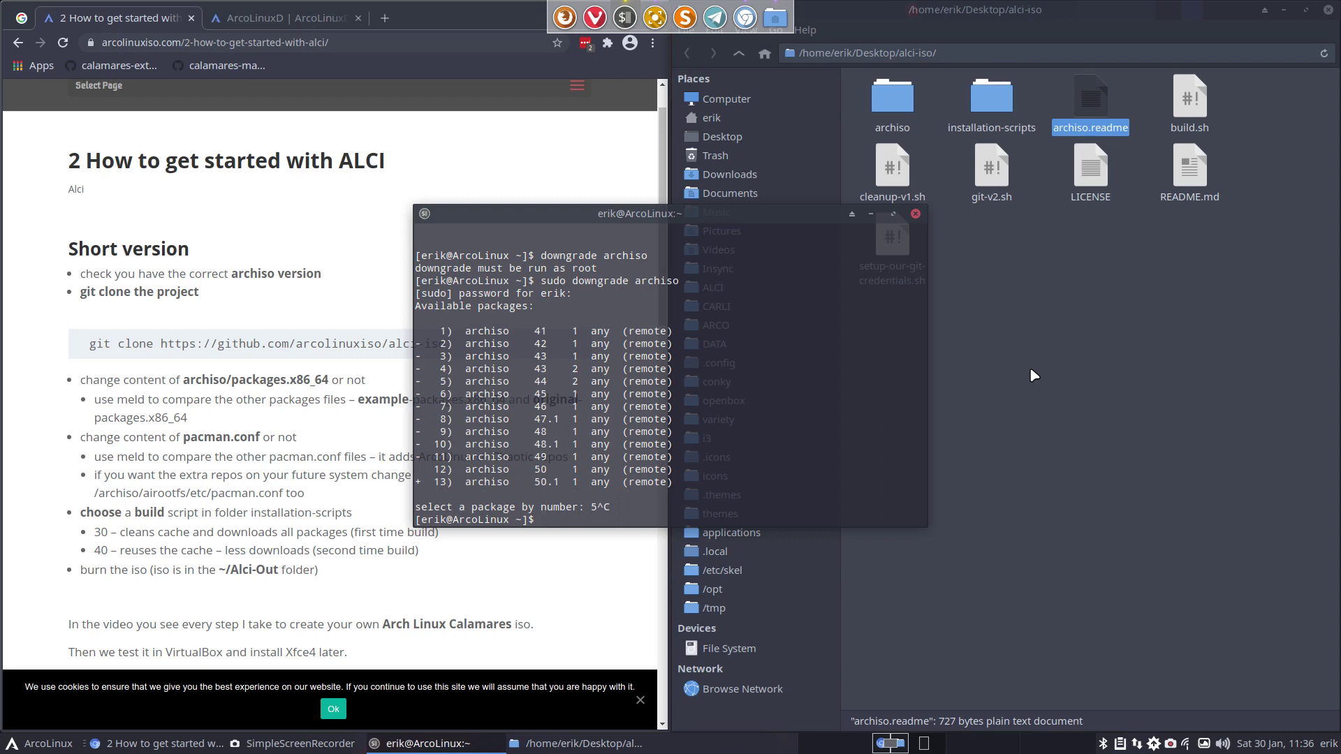
click(915, 214)
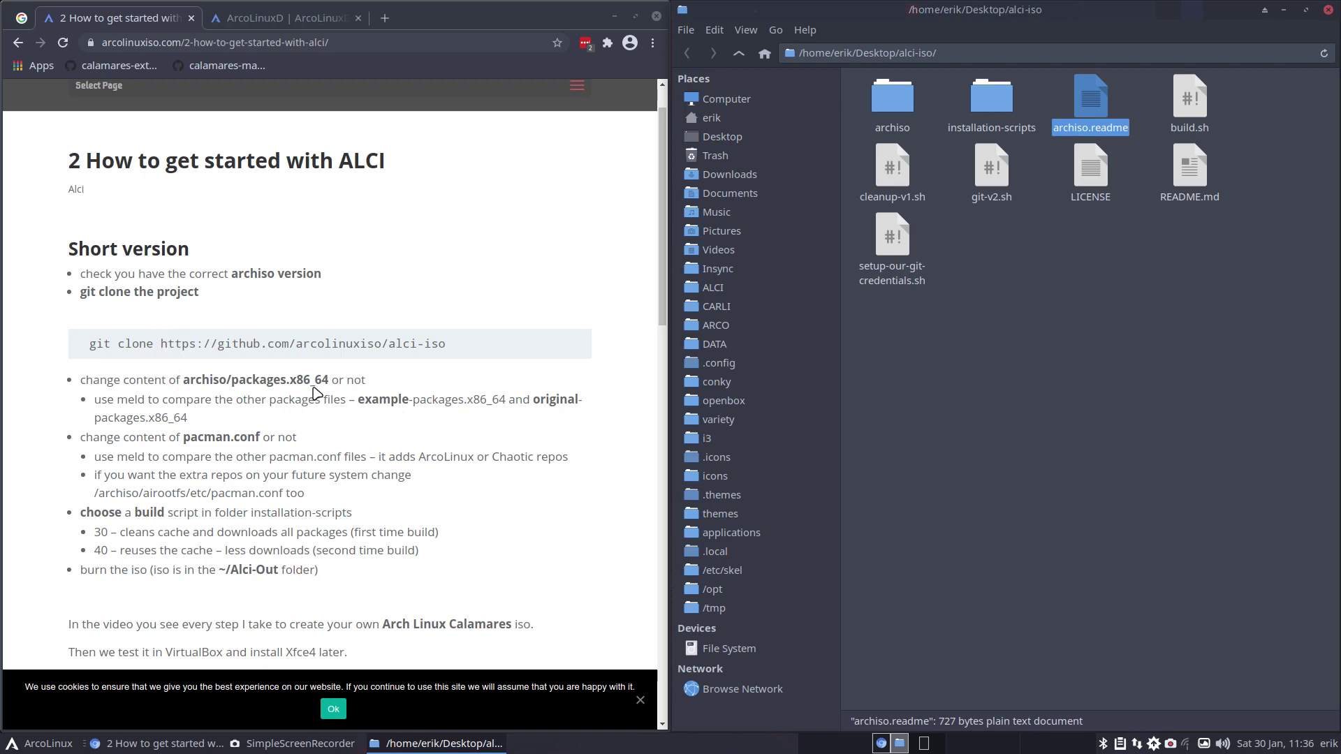
Step: Open the archiso folder of alci-iso and select pacman.conf, packages.x86_64 and profiledef.sh together
click(1151, 358)
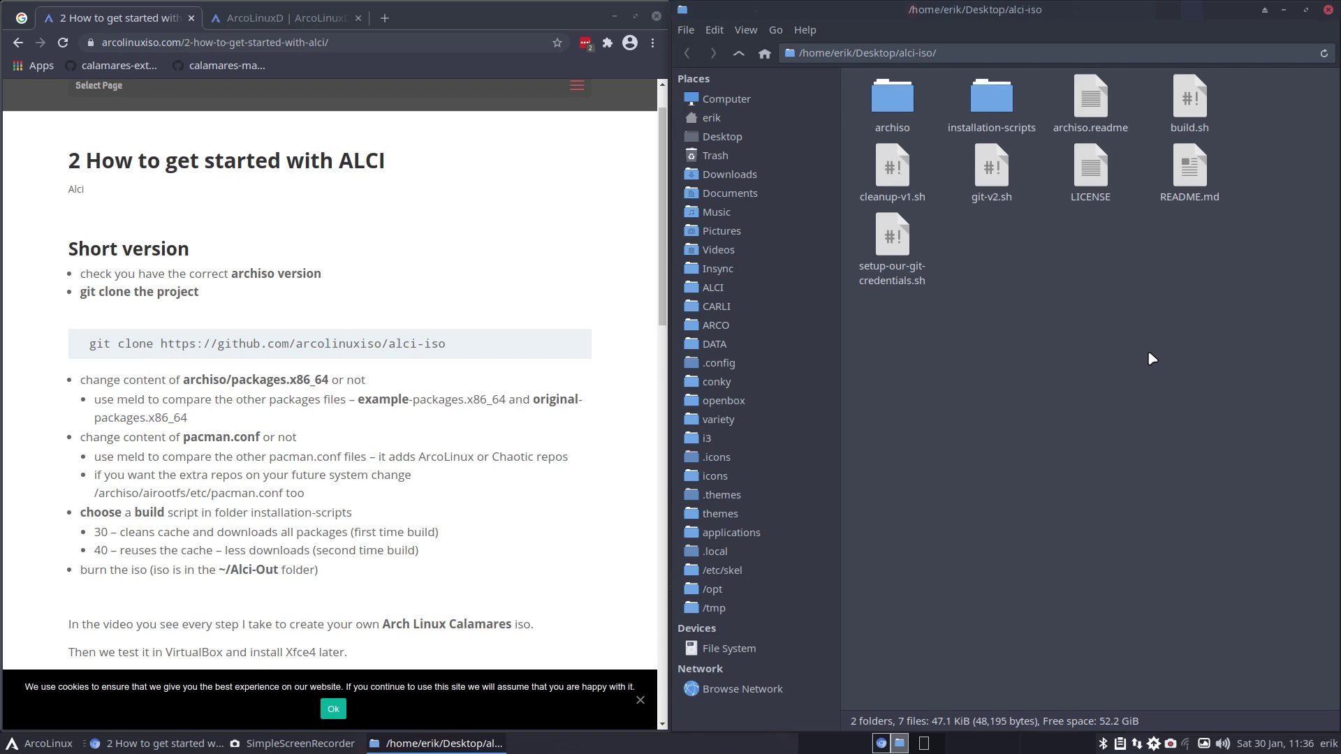
click(991, 97)
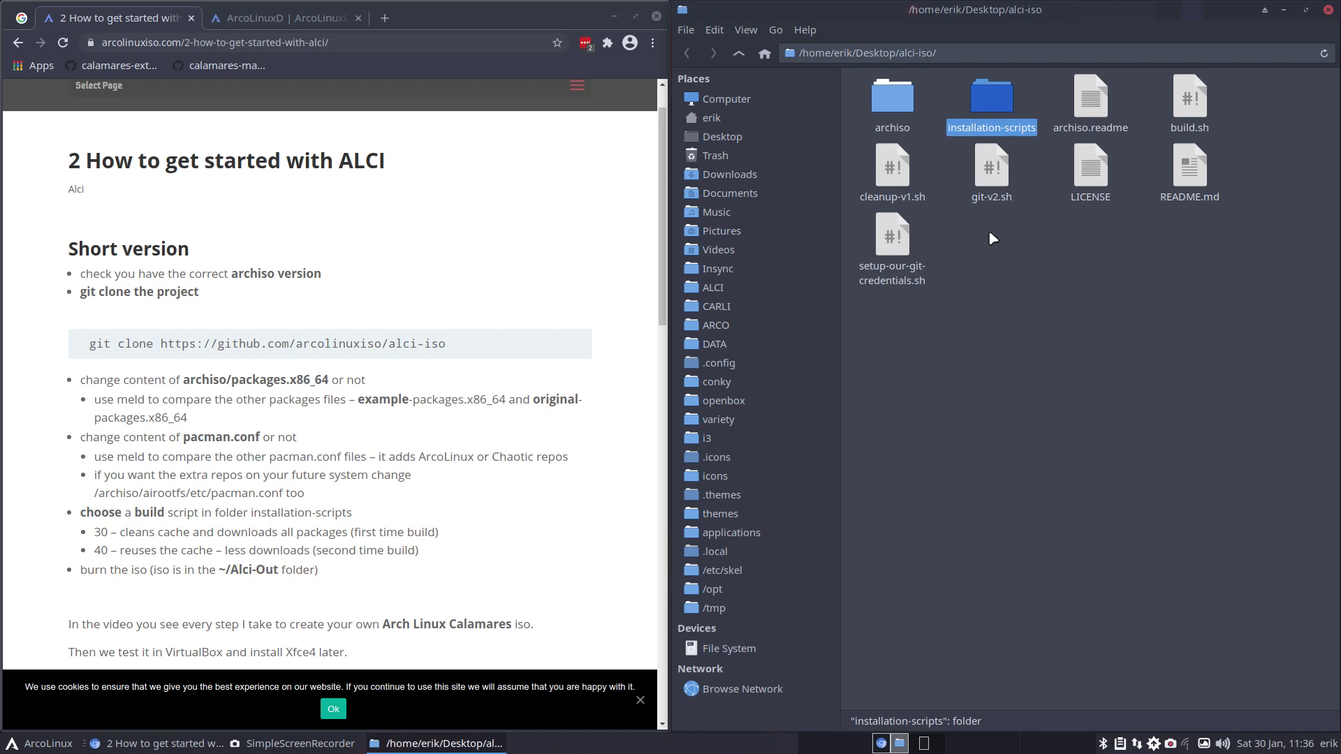
double_click(899, 109)
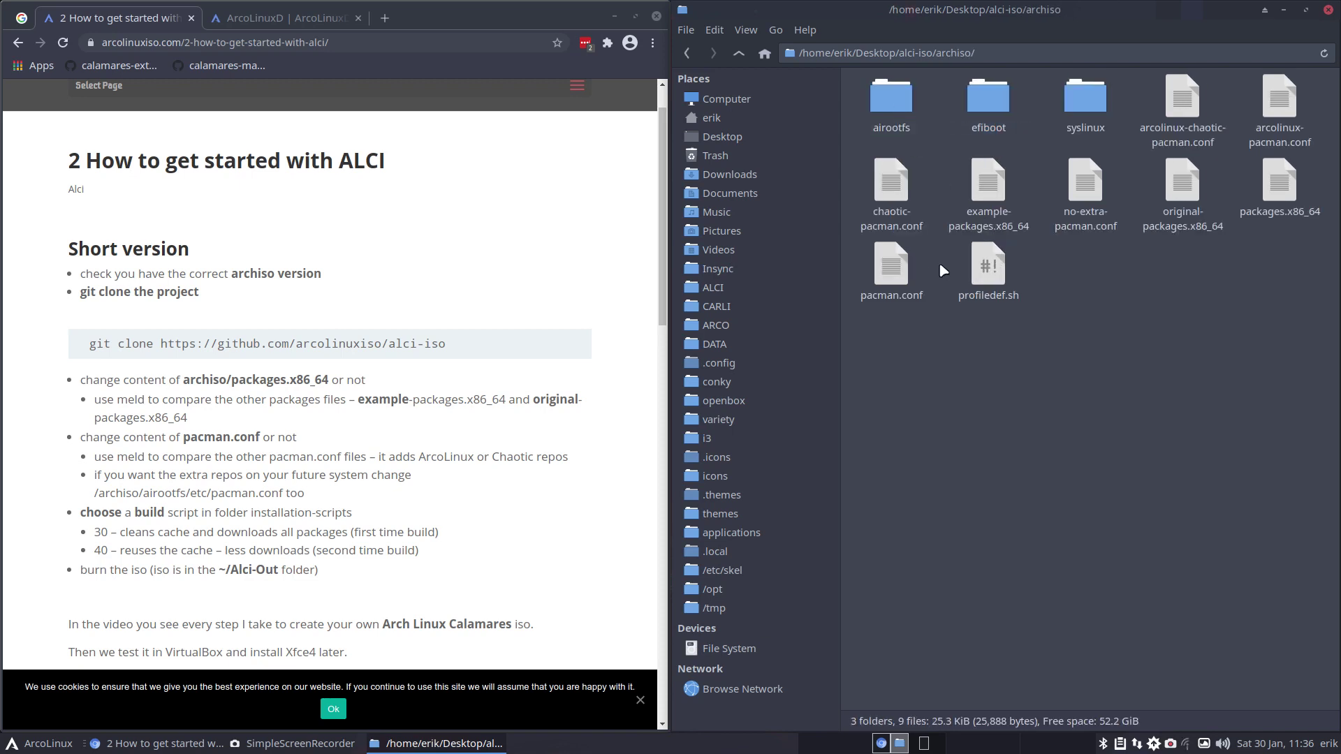
click(916, 268)
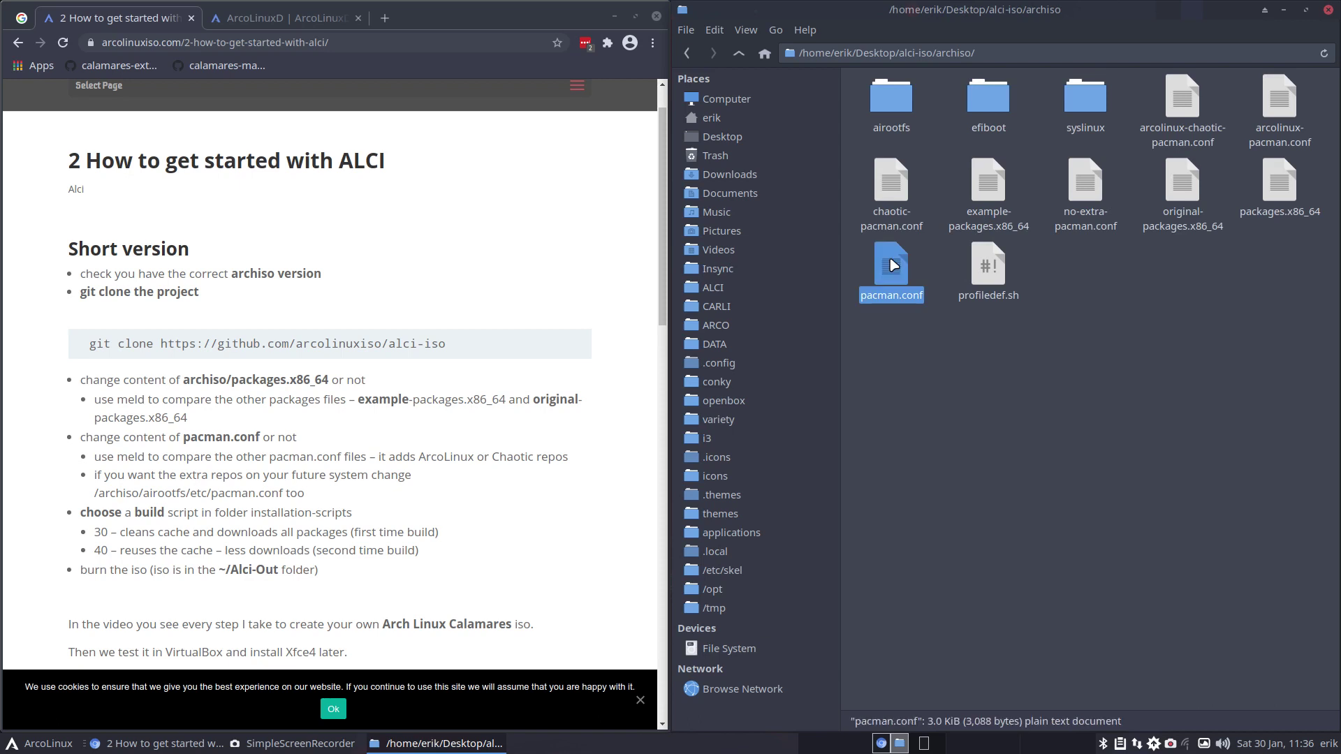
ctrl+click(1278, 187)
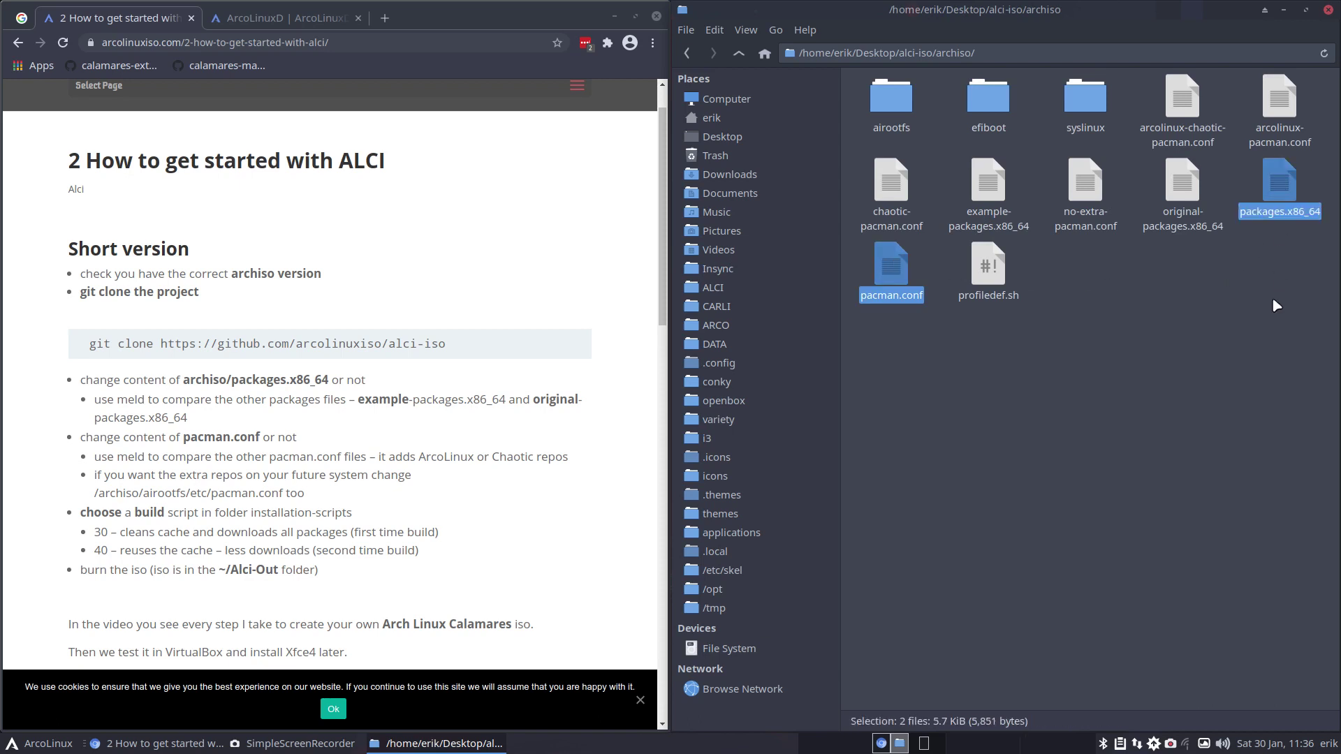
ctrl+click(1012, 296)
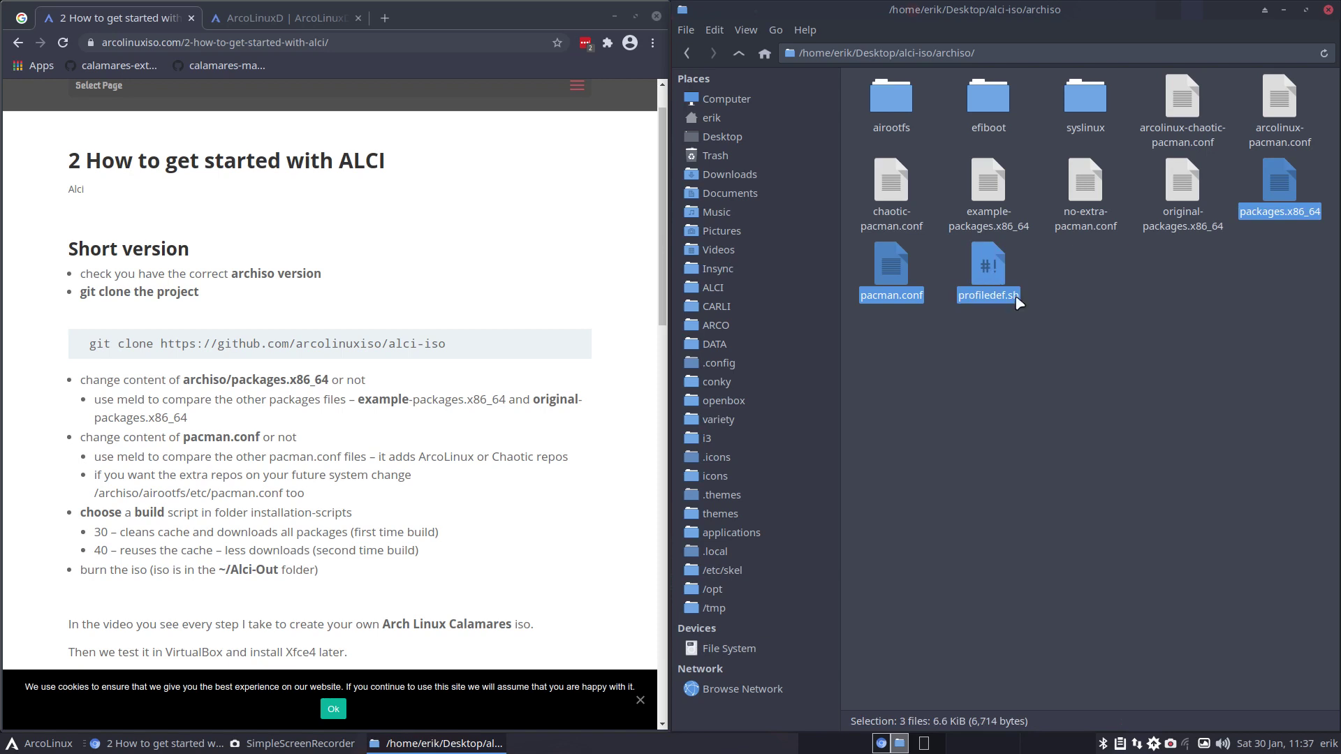
Step: Select only pacman.conf and packages.x86_64 in the archiso folder
click(1056, 264)
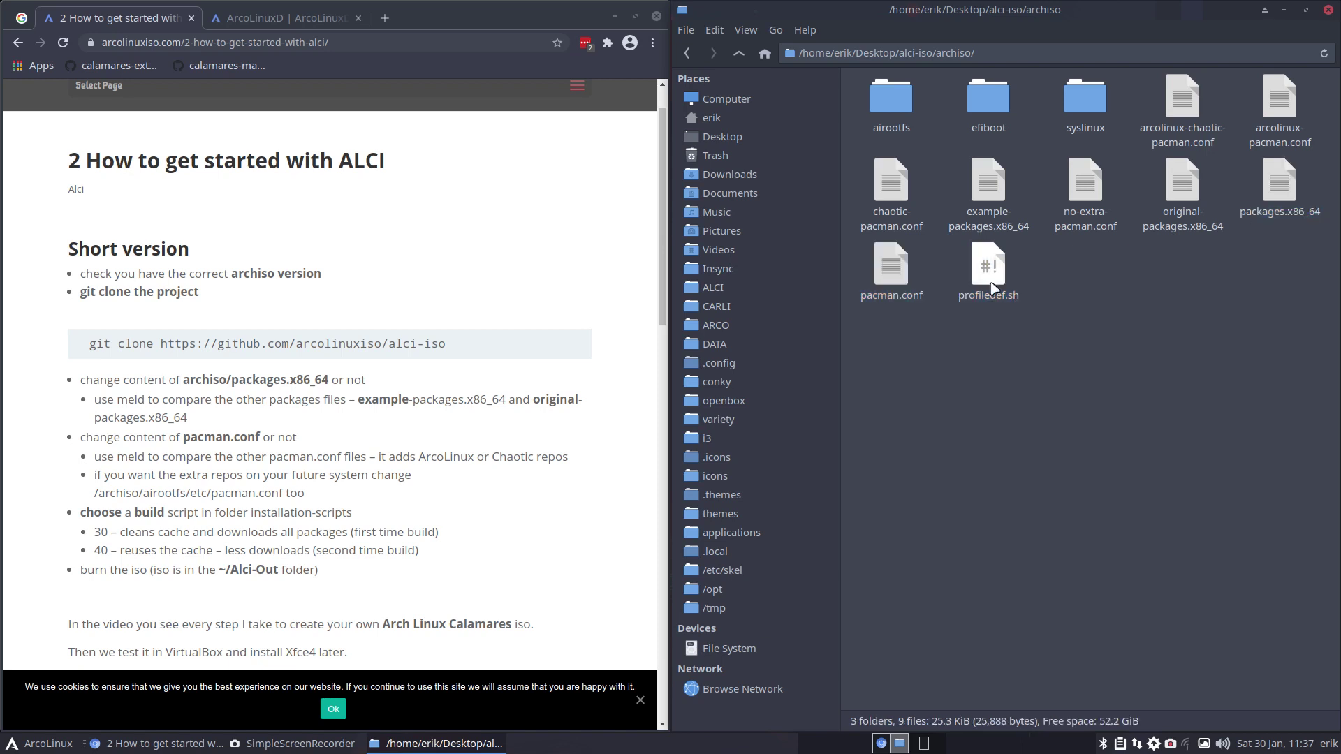
click(902, 273)
ctrl+click(1272, 186)
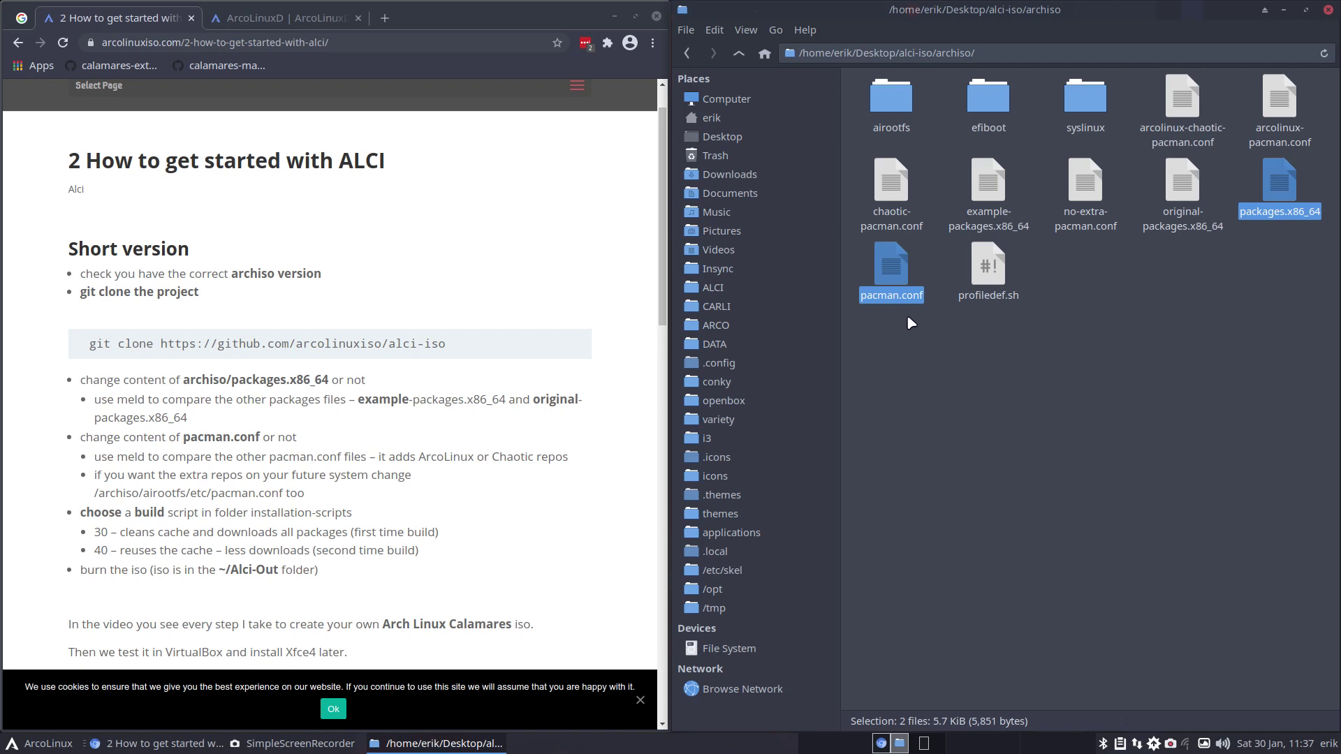
Step: Review the repository entries at the end of archiso's pacman.conf in Sublime Text, and close the editor
click(894, 280)
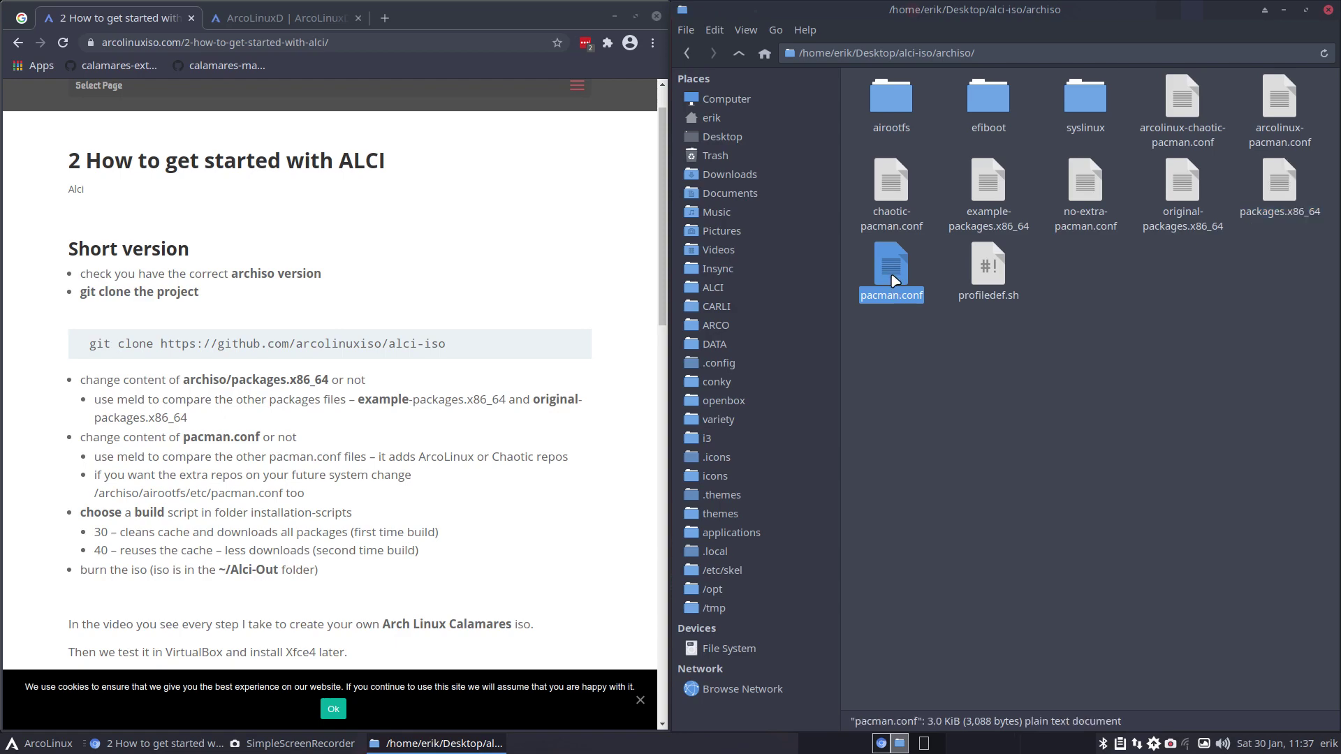
double_click(893, 279)
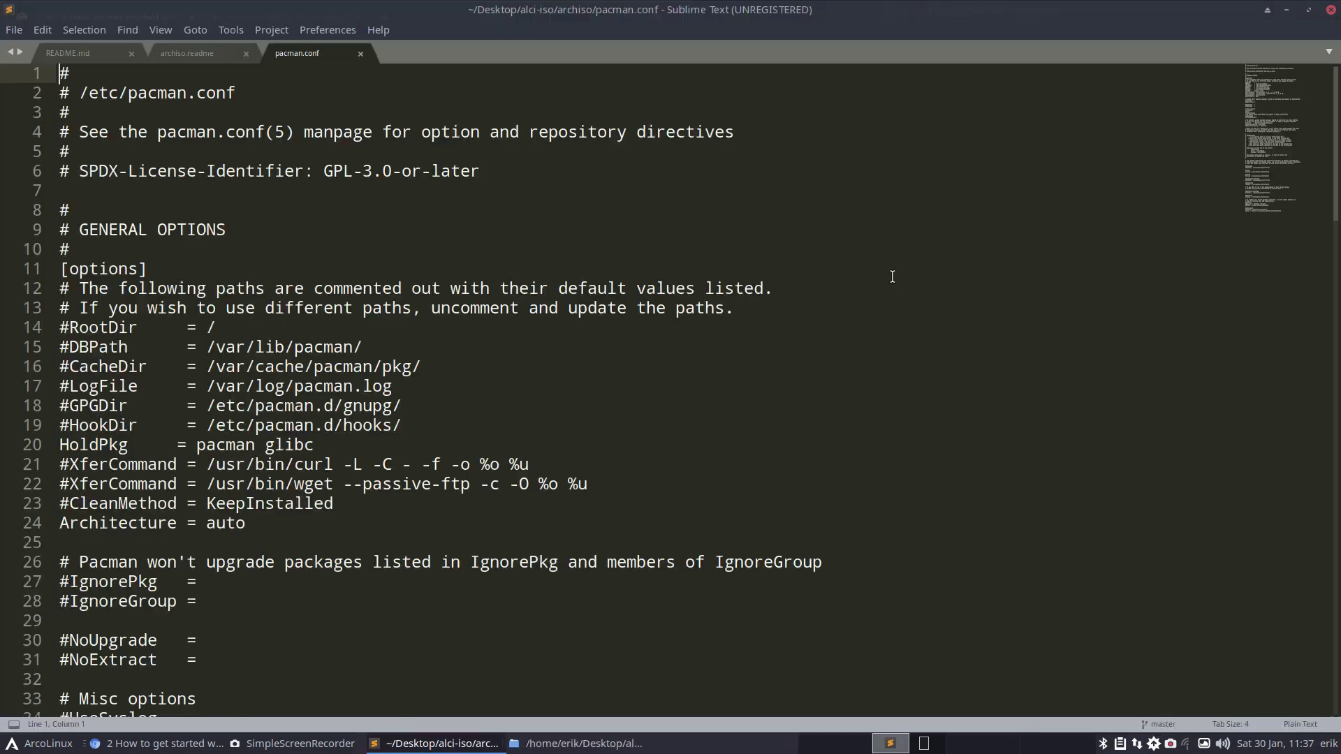
scroll(893, 277, down, 20)
scroll(892, 280, up, 8)
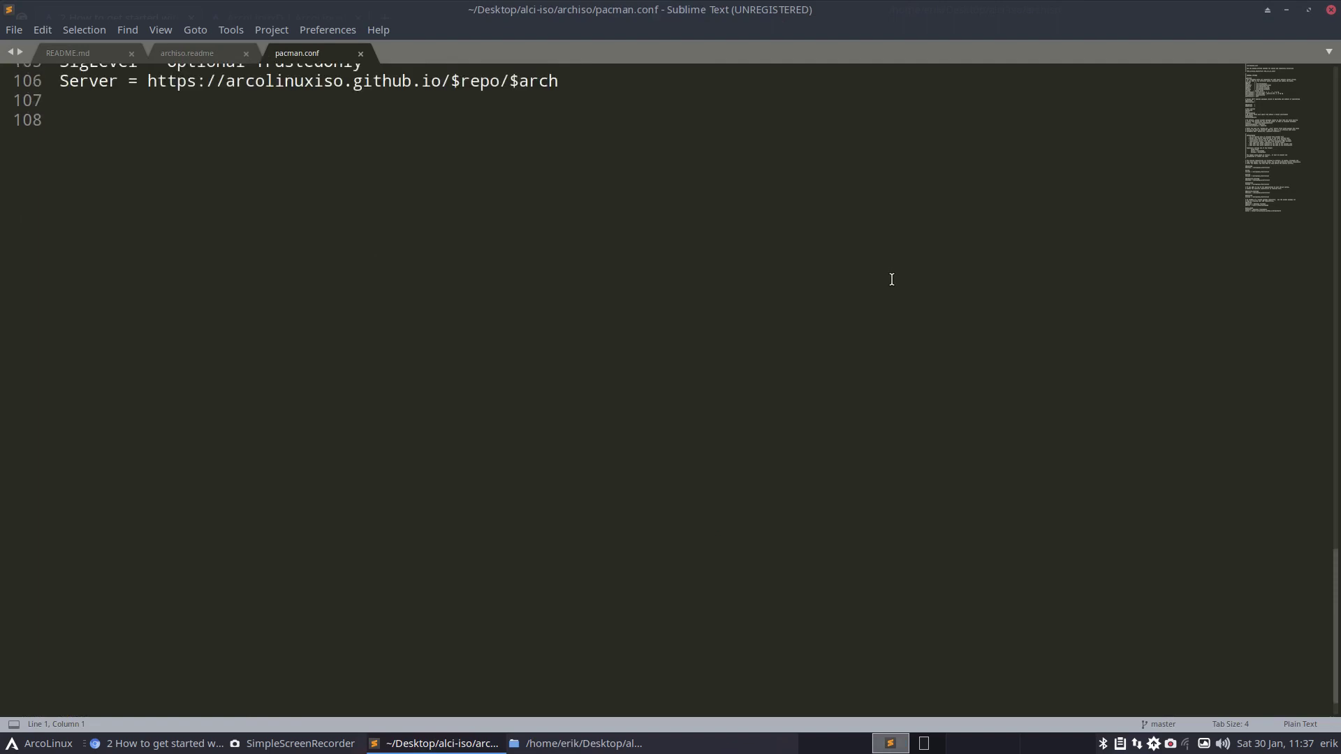
scroll(891, 279, up, 1)
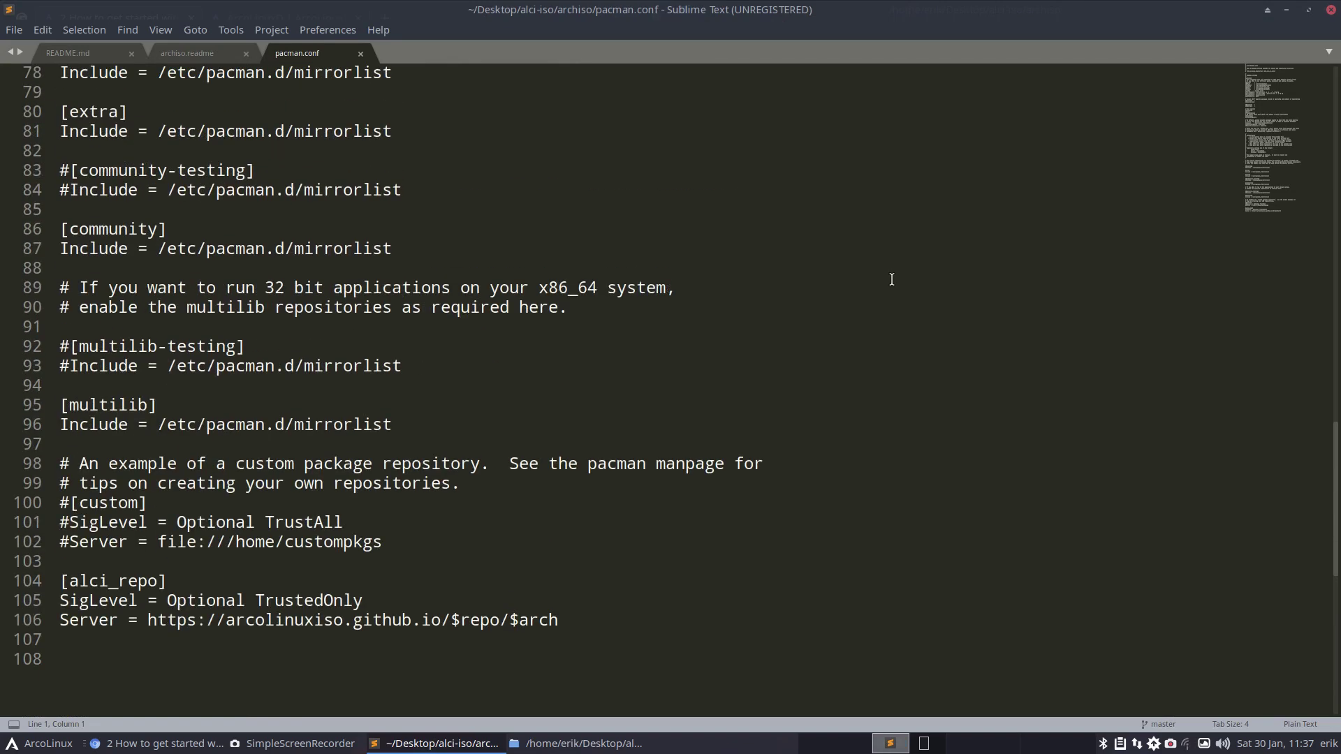
click(1330, 9)
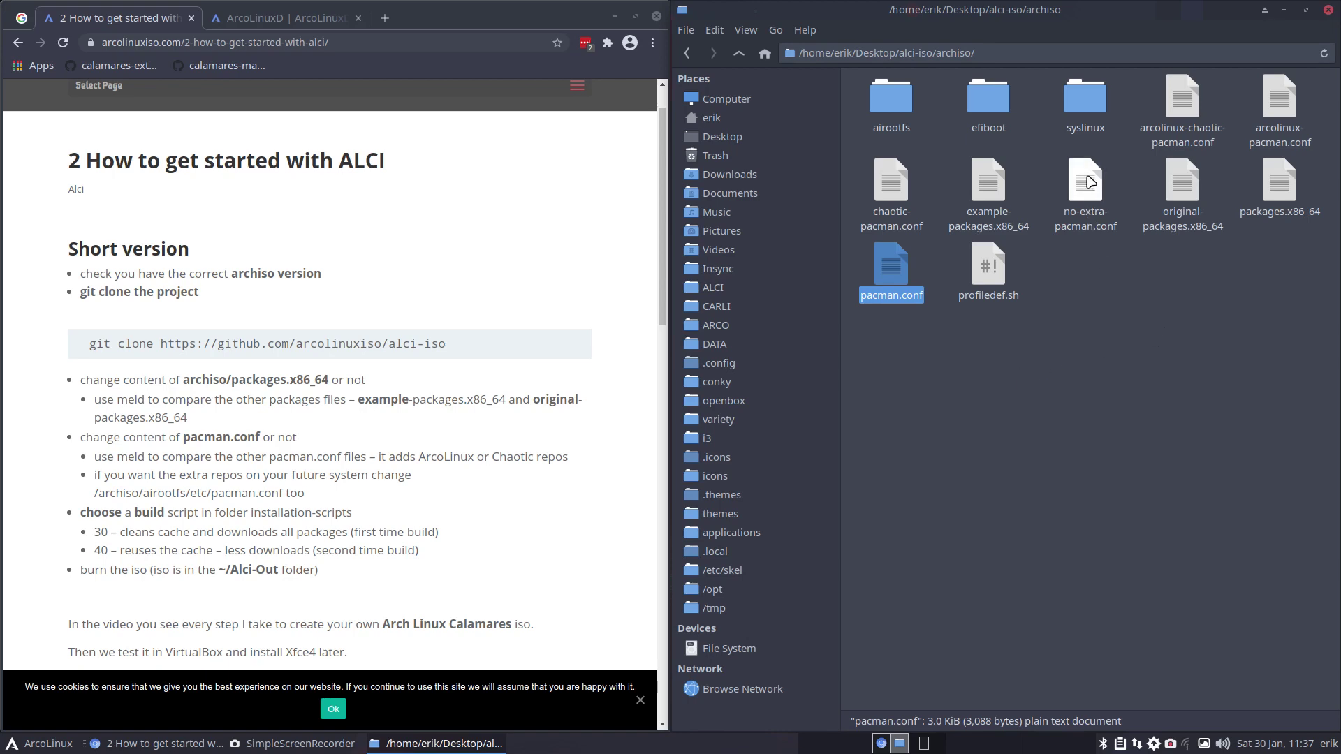
Step: Compare chaotic-pacman.conf with pacman.conf in Meld
key(Up)
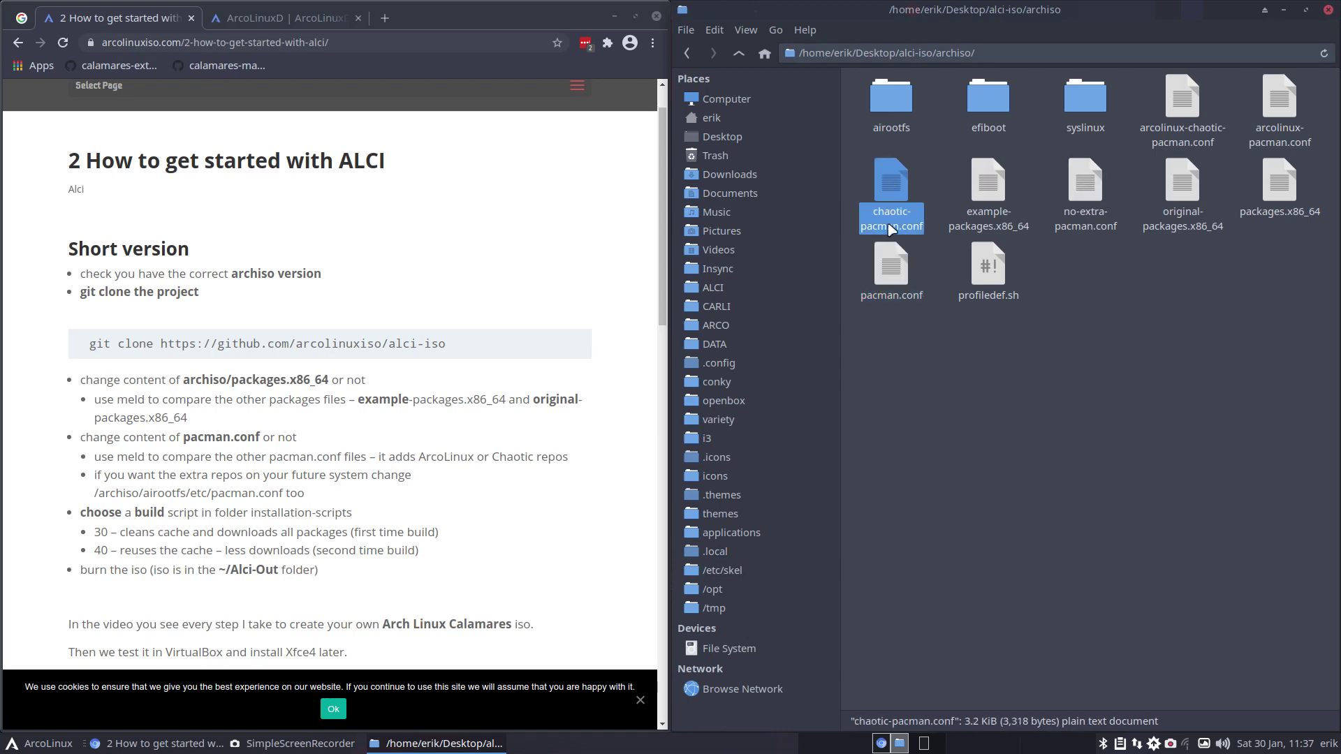
ctrl+click(890, 270)
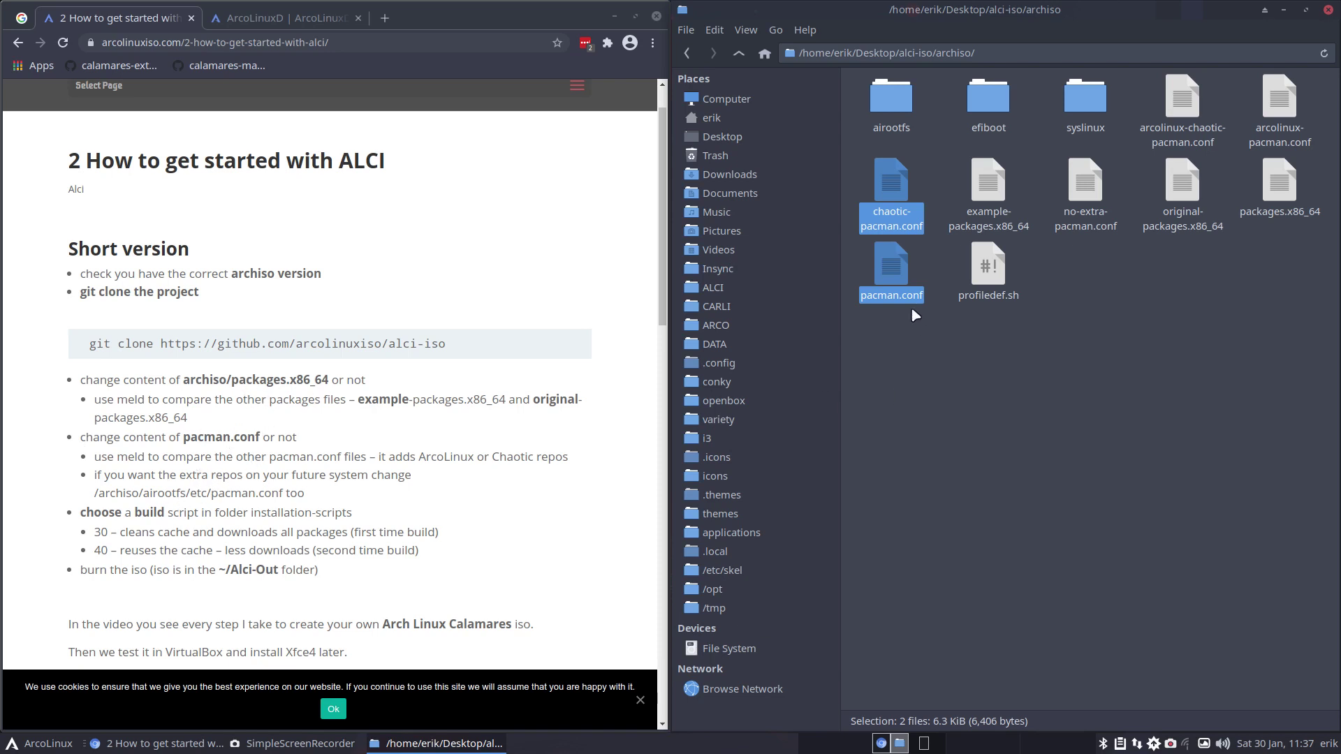
right_click(894, 276)
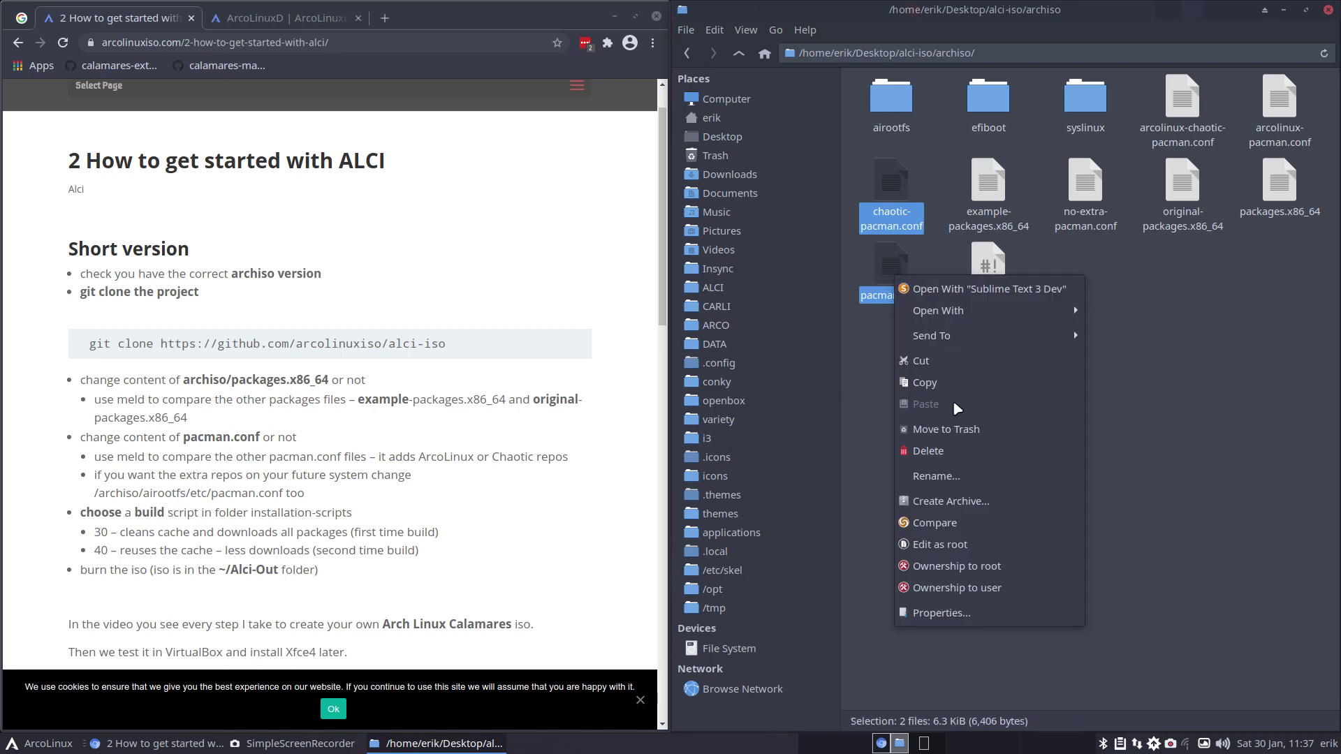
click(943, 523)
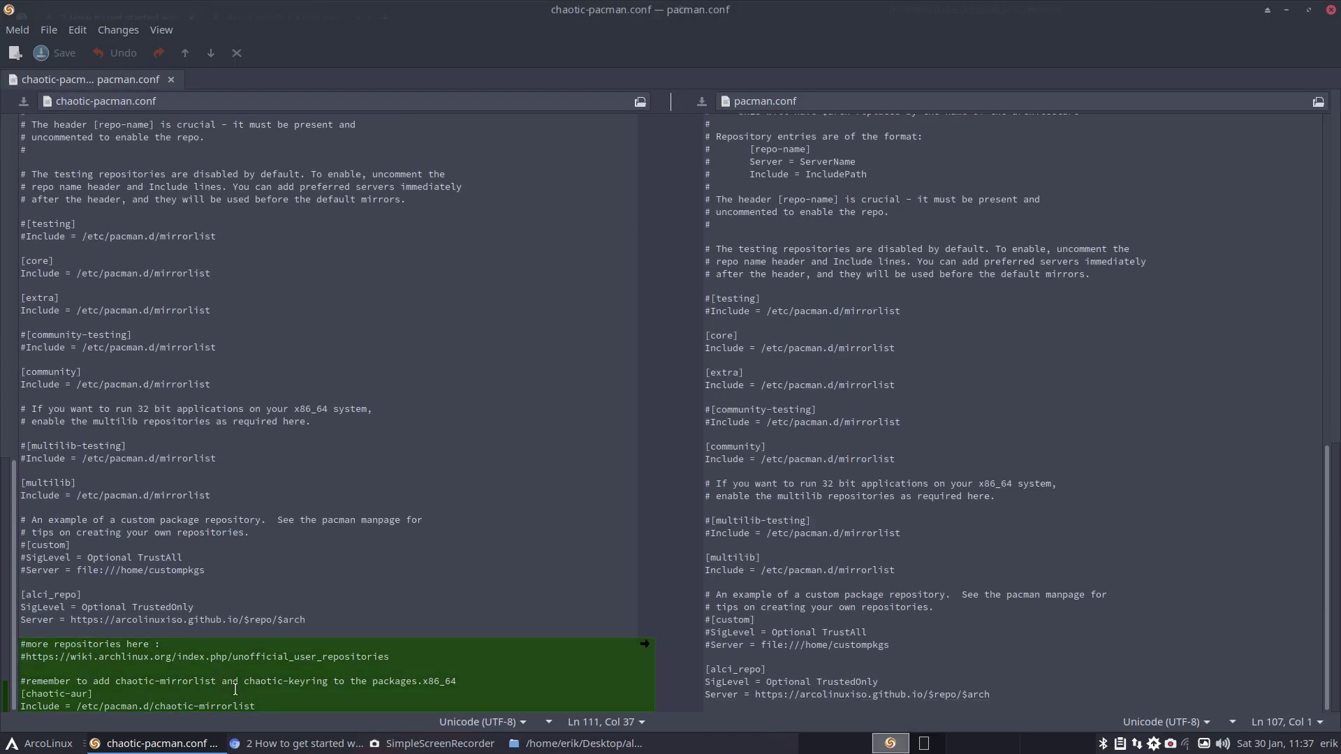
Step: Examine the unofficial repositories link, the chaotic-aur entry and the mirrorlist and keyring reminder in chaotic-pacman.conf, and close the comparison
drag(270, 707, 160, 707)
drag(21, 692, 21, 645)
click(210, 657)
drag(227, 656, 414, 656)
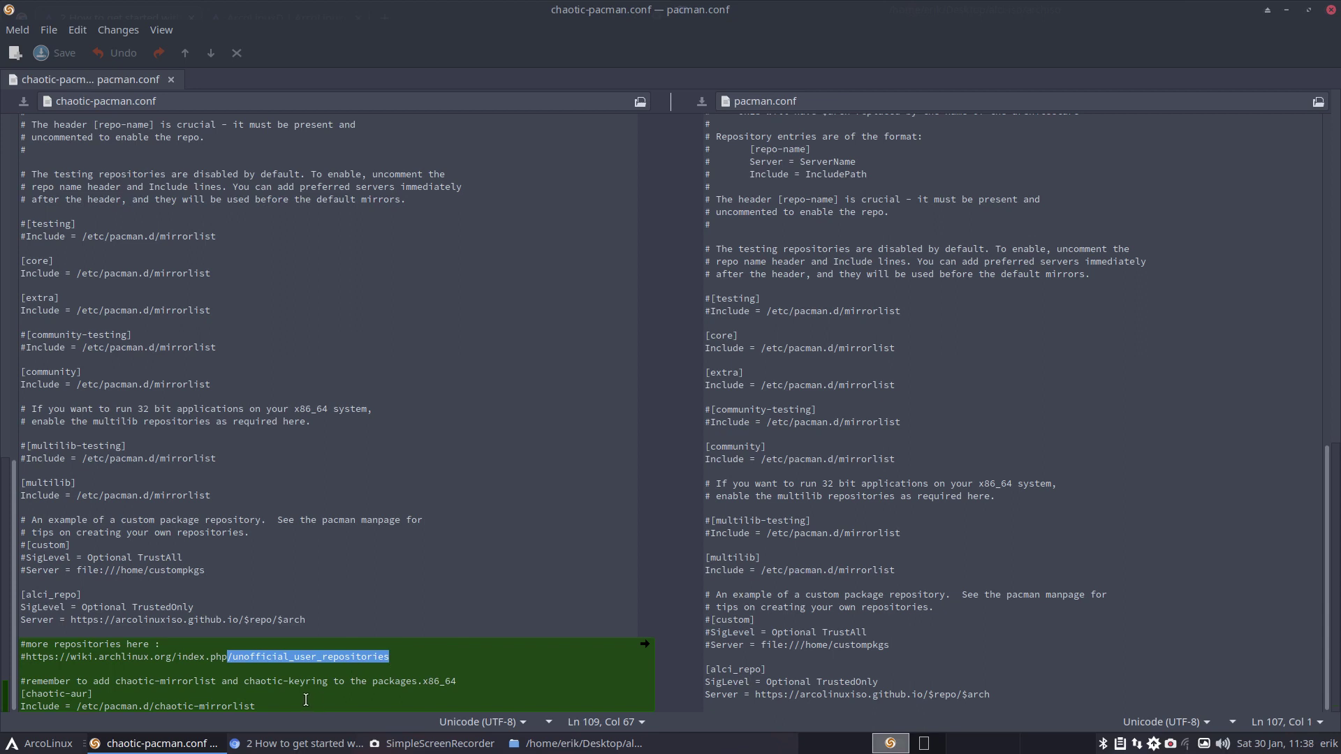
drag(283, 706, 14, 694)
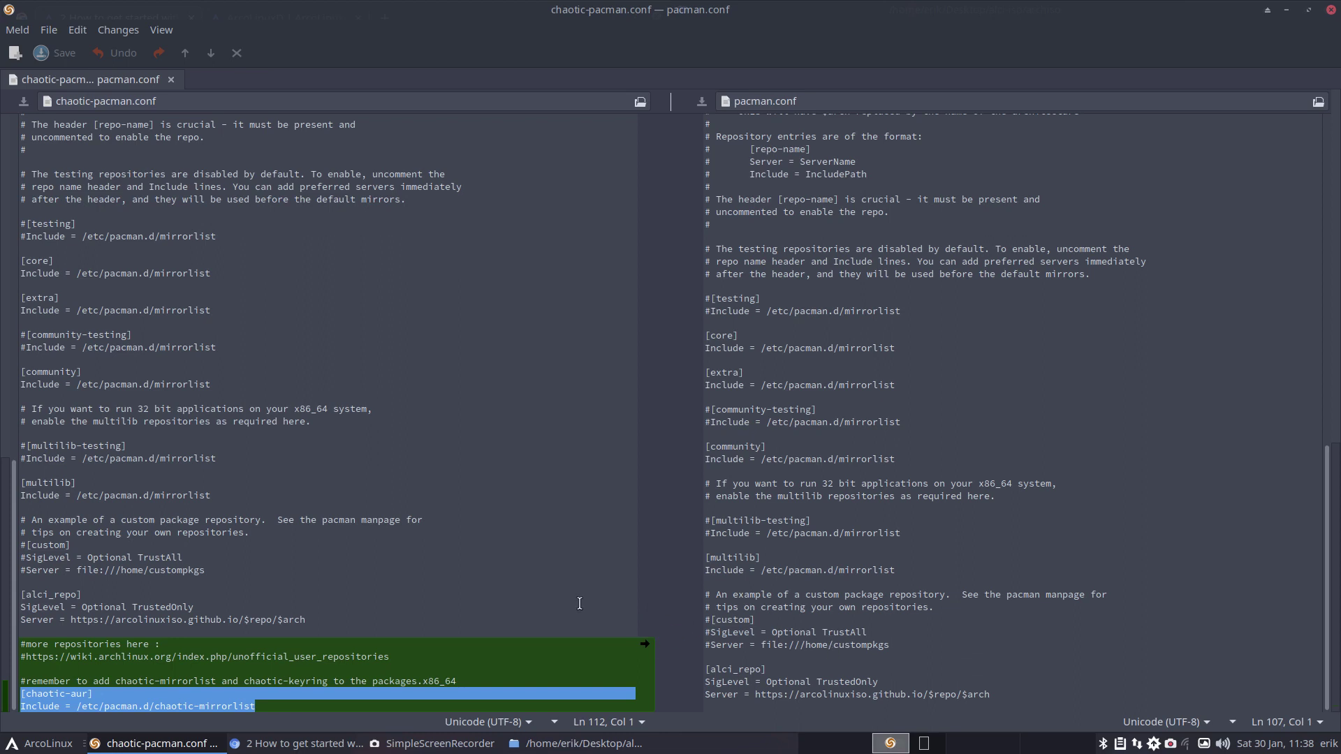
click(176, 682)
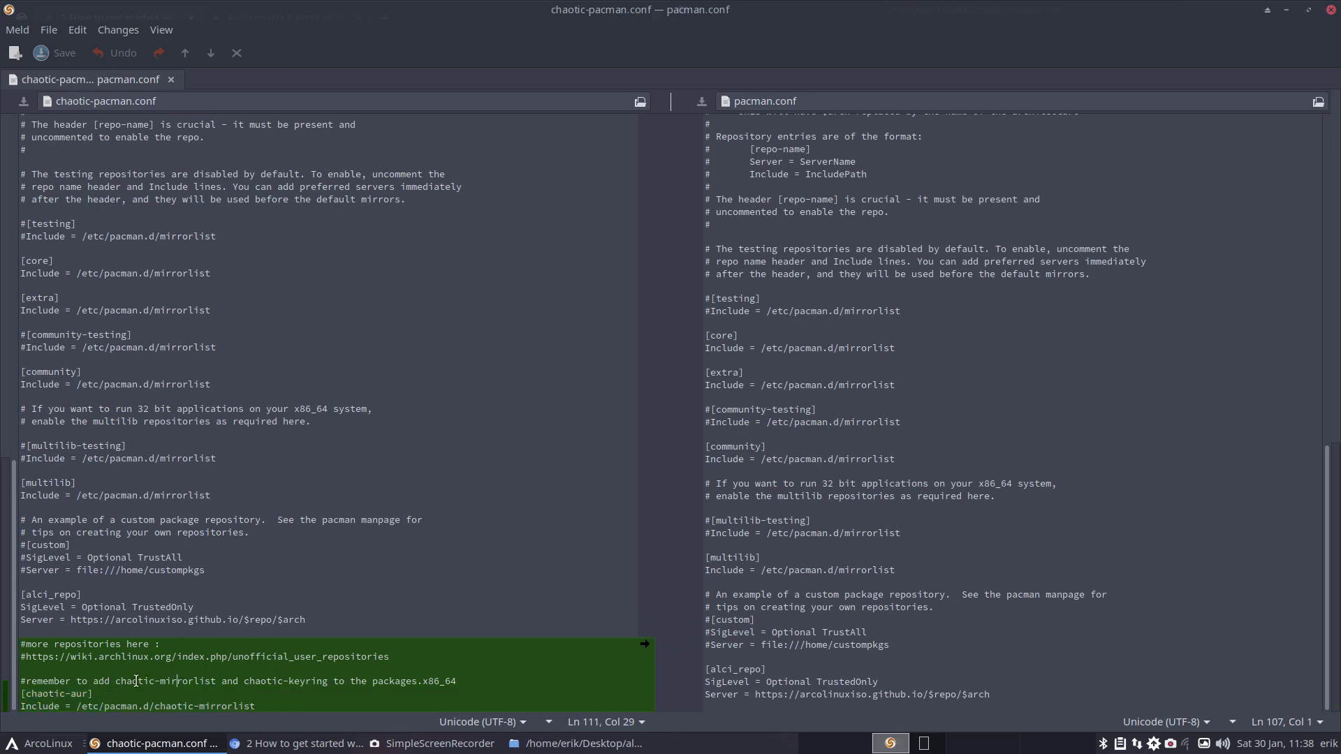
drag(116, 681, 326, 678)
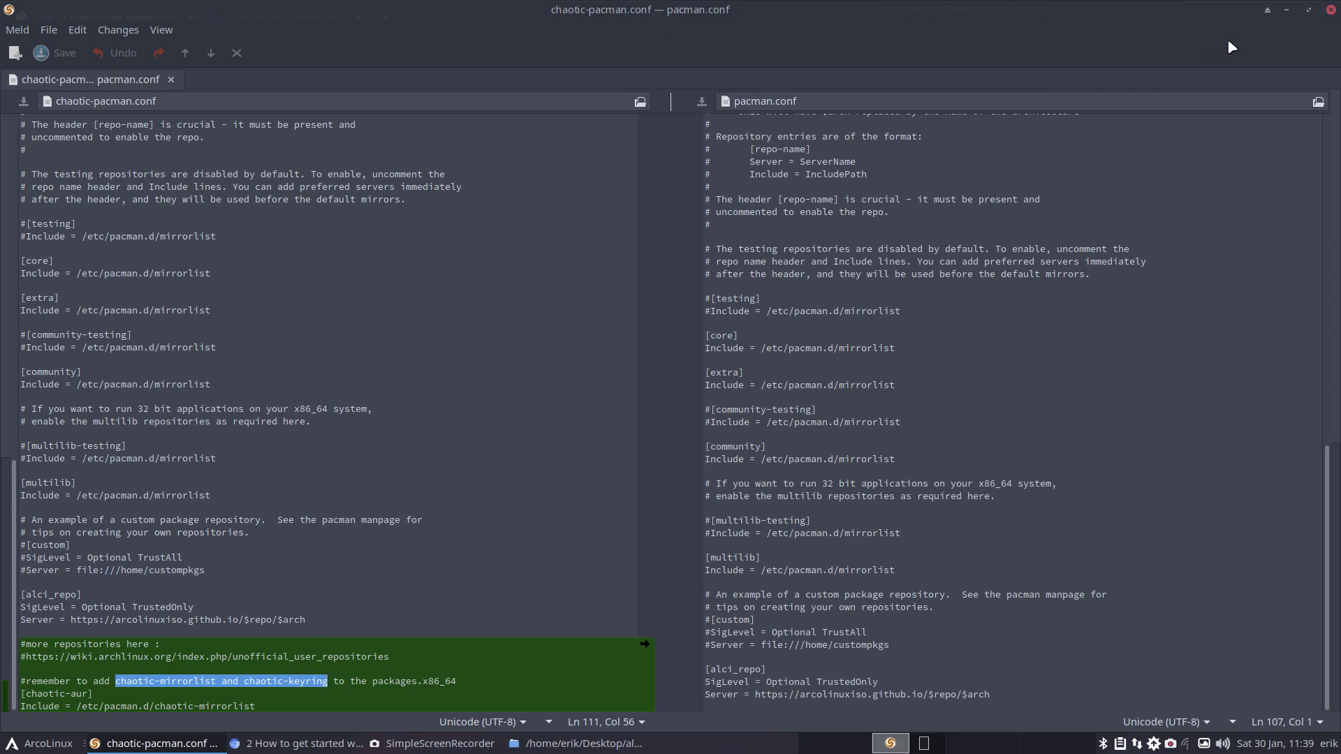
click(1329, 10)
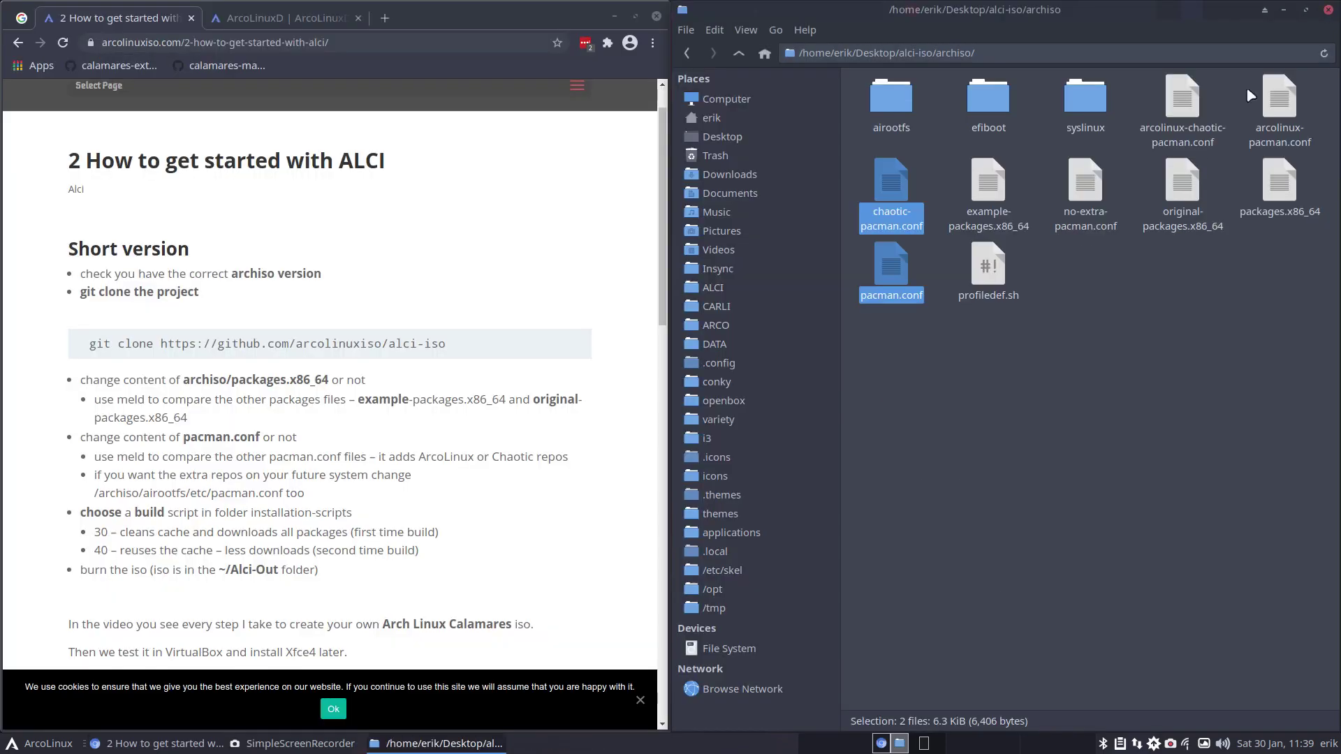
Step: Highlight the article's instruction to change pacman.conf and the "or not" remarks for pacman.conf and archiso/packages.x86_64
click(419, 438)
drag(262, 437, 80, 437)
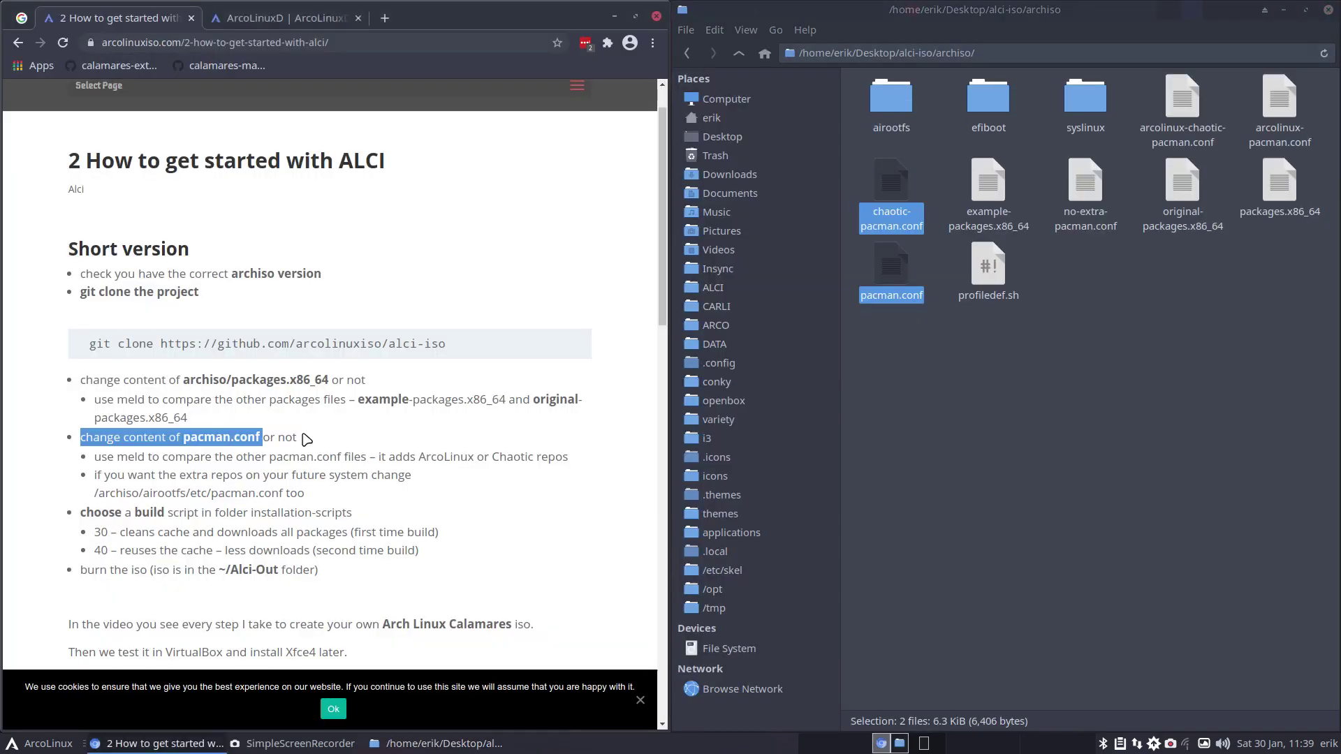
drag(305, 435, 308, 446)
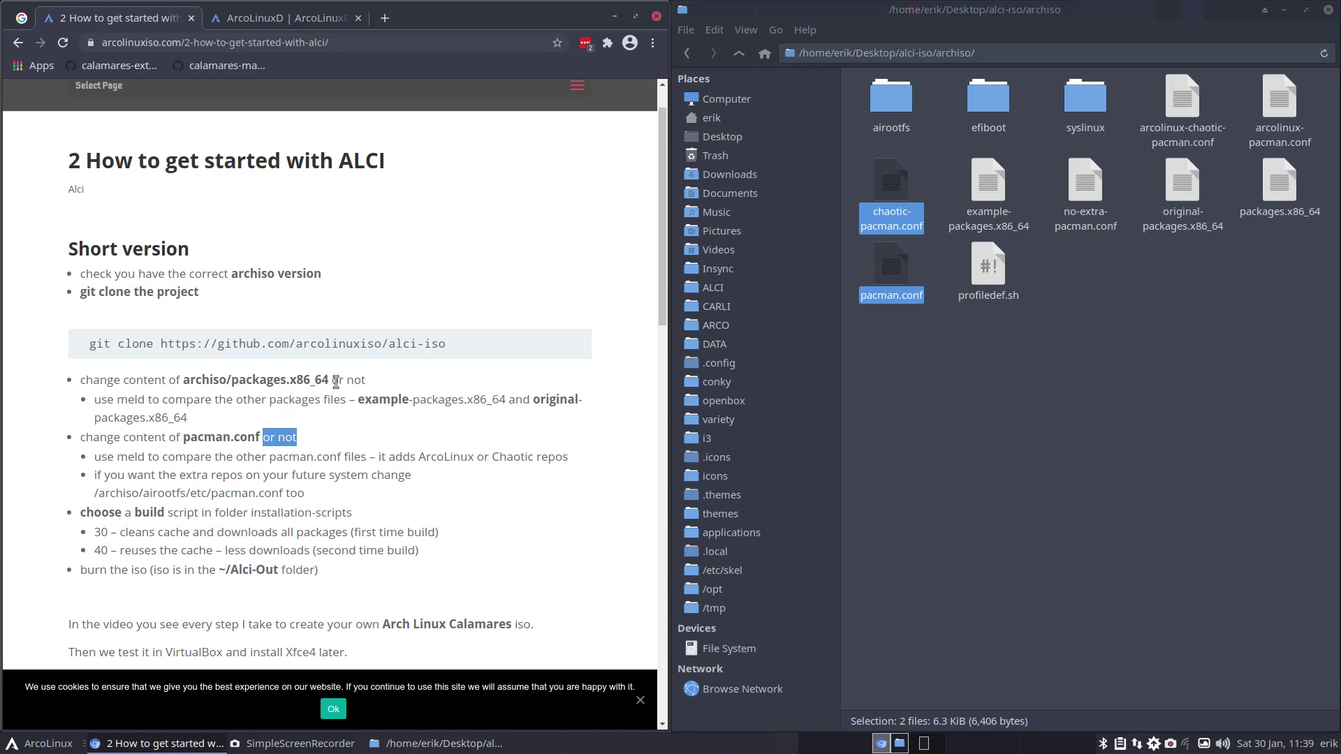
drag(338, 381, 363, 379)
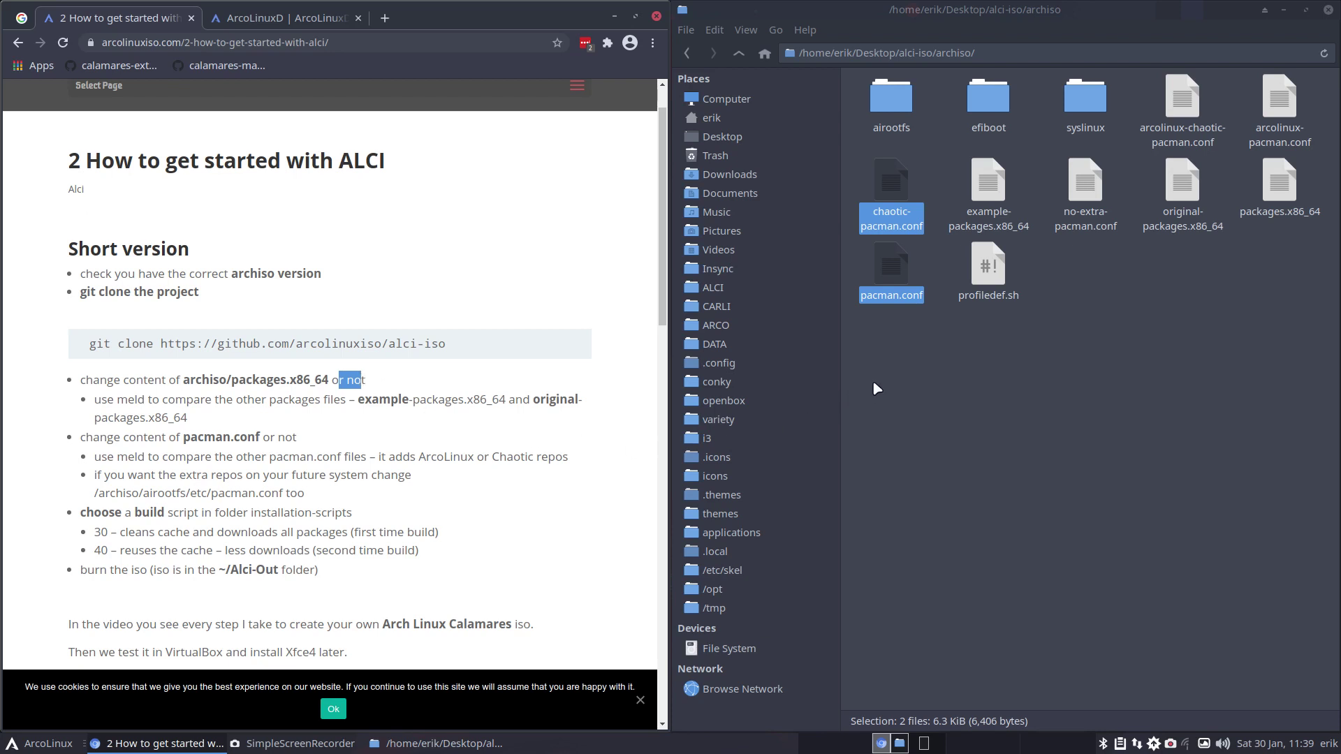
Step: Compare arcolinux-pacman.conf with pacman.conf in Meld to examine the ArcoLinux repository entries, and close the comparison
click(890, 377)
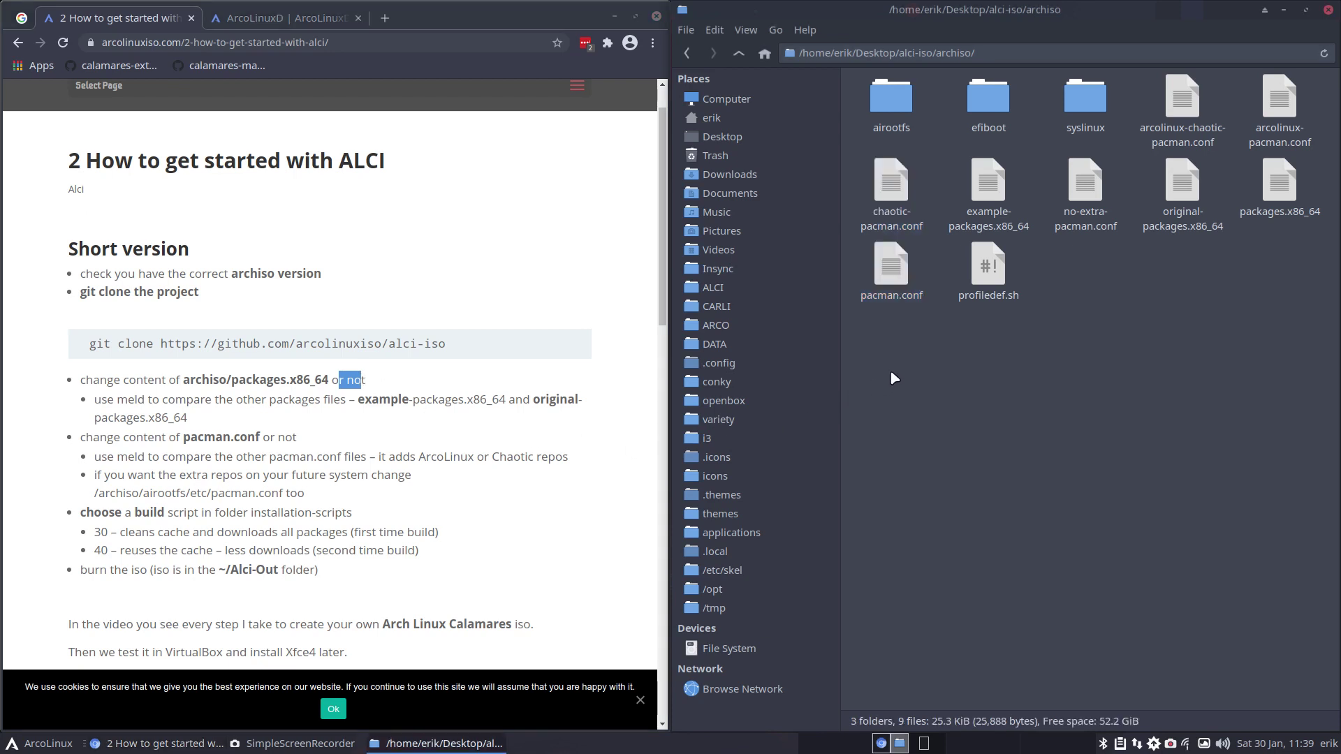
click(891, 272)
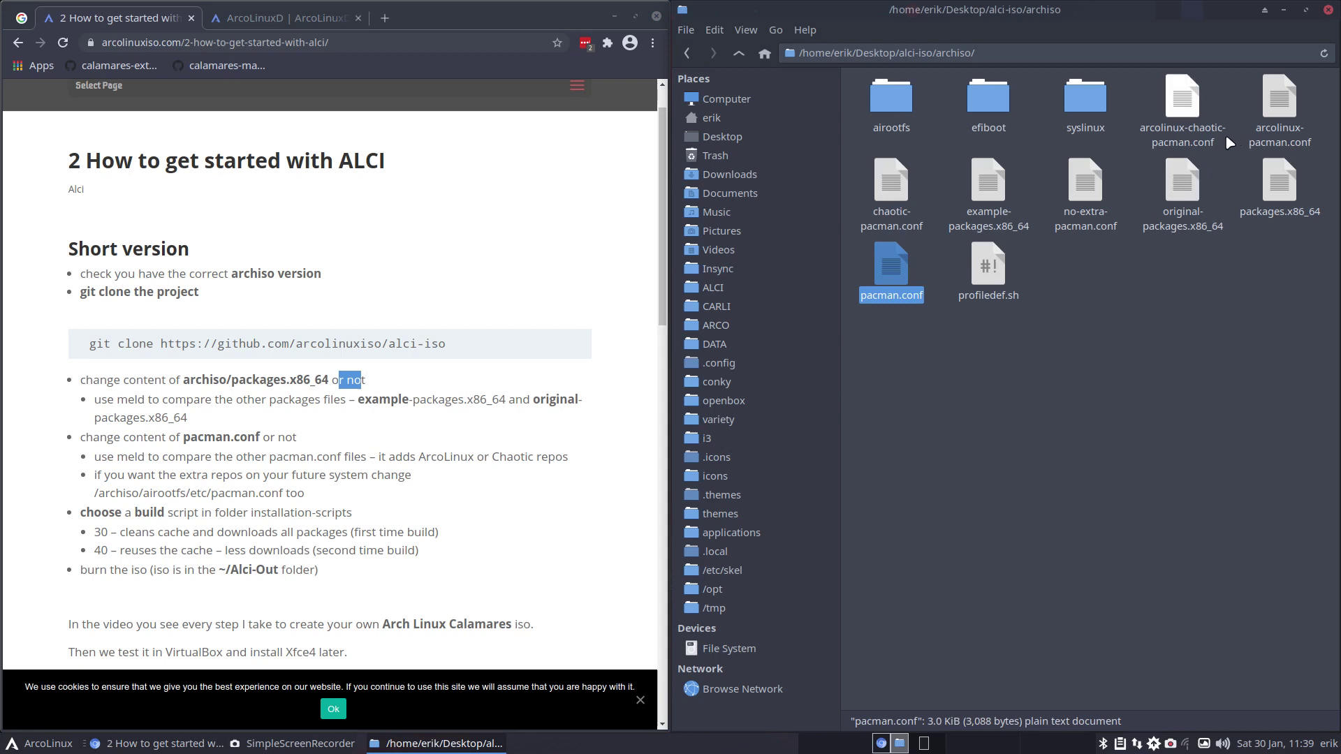
ctrl+click(1183, 102)
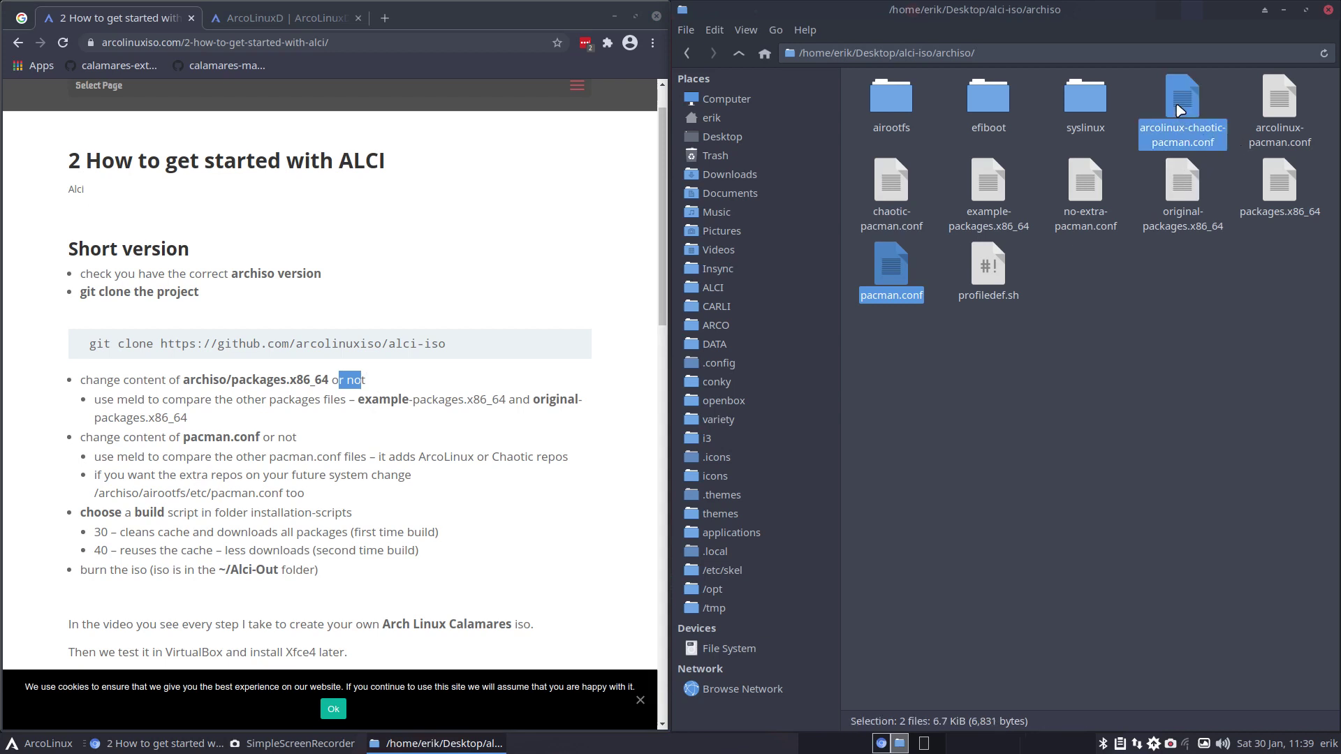
ctrl+click(1190, 104)
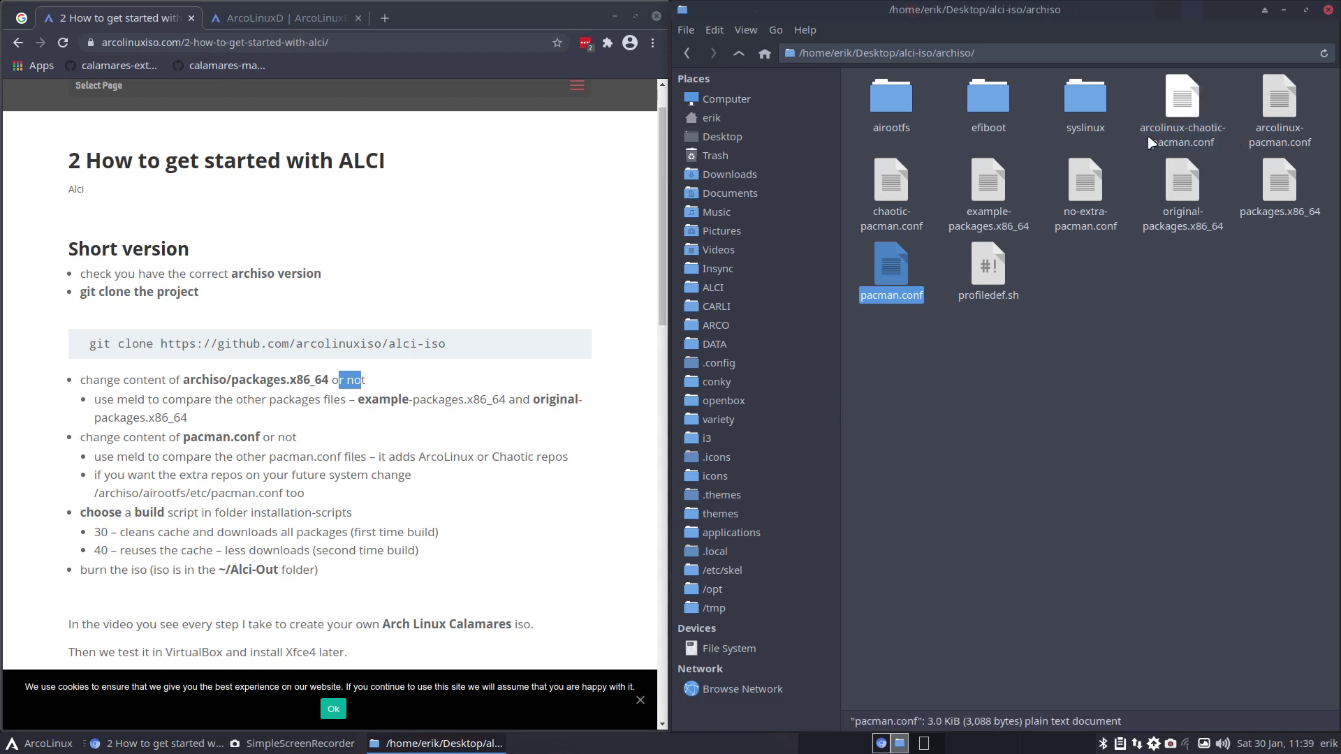
ctrl+click(1282, 109)
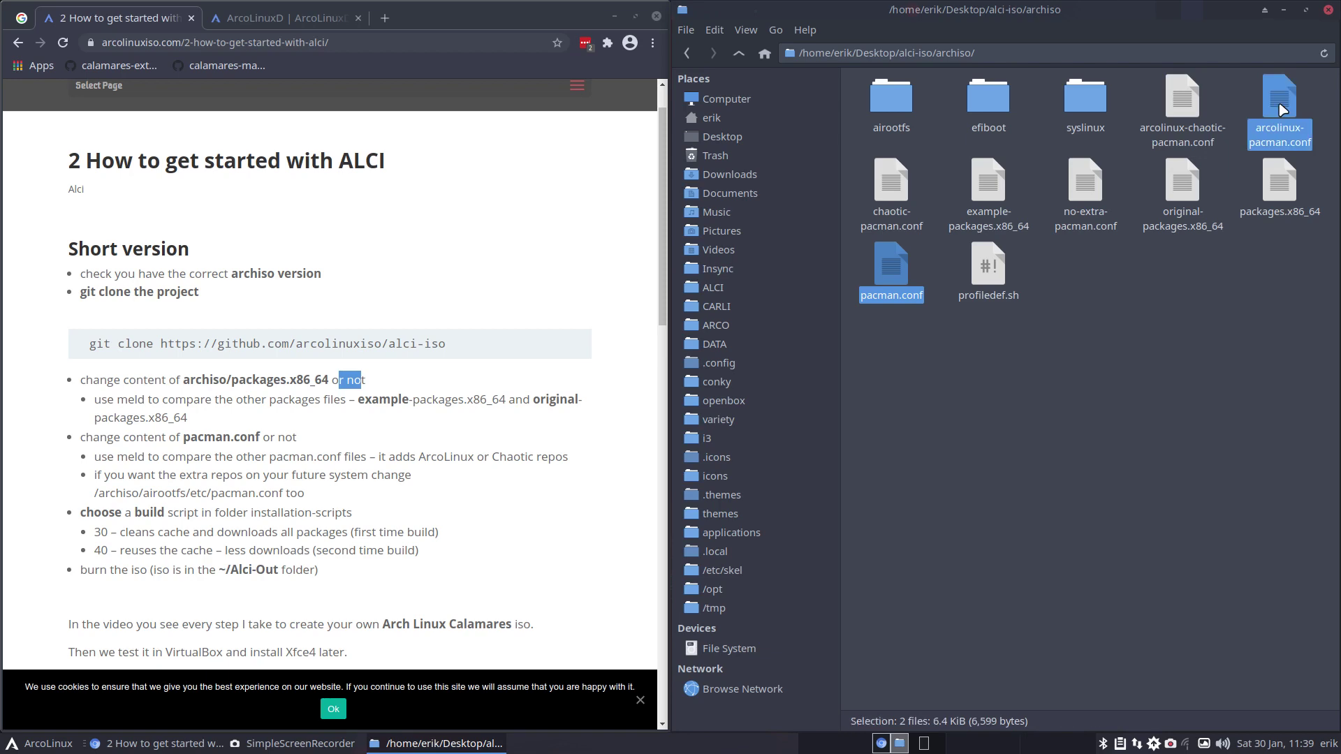
right_click(1282, 109)
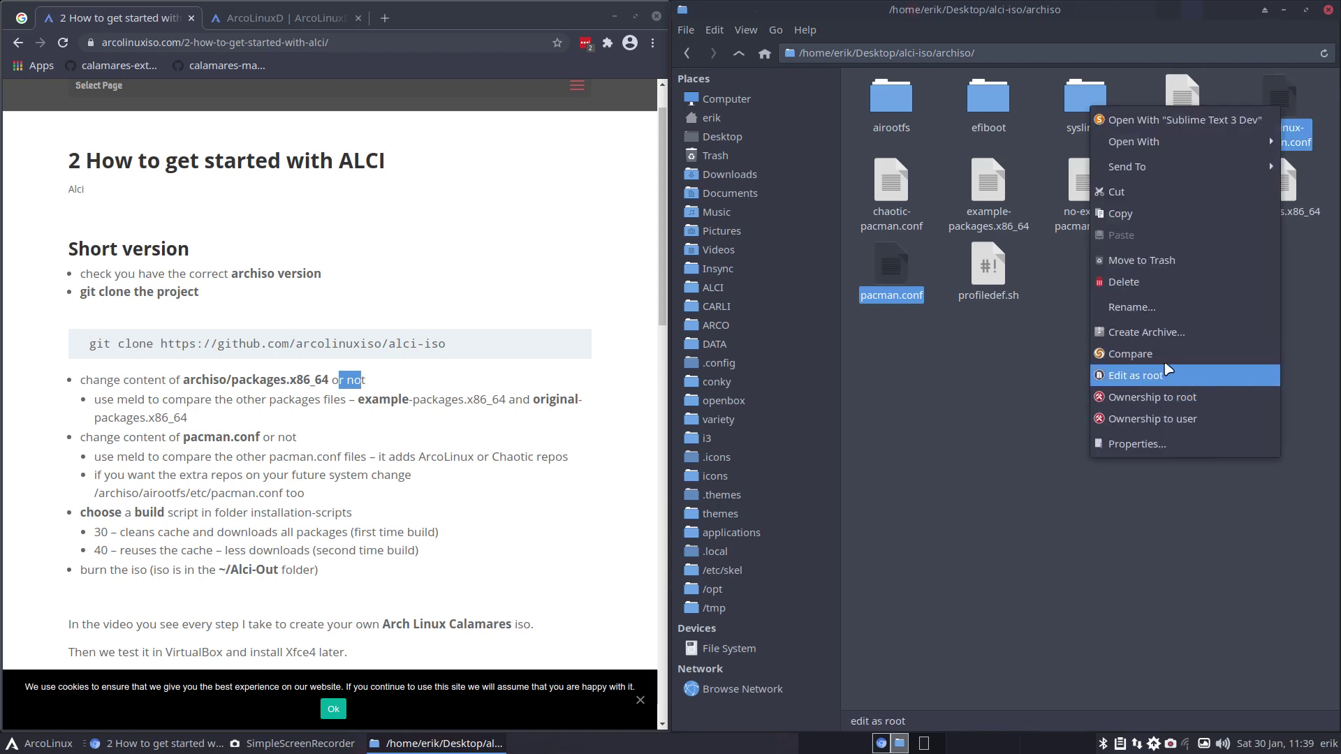
click(1170, 368)
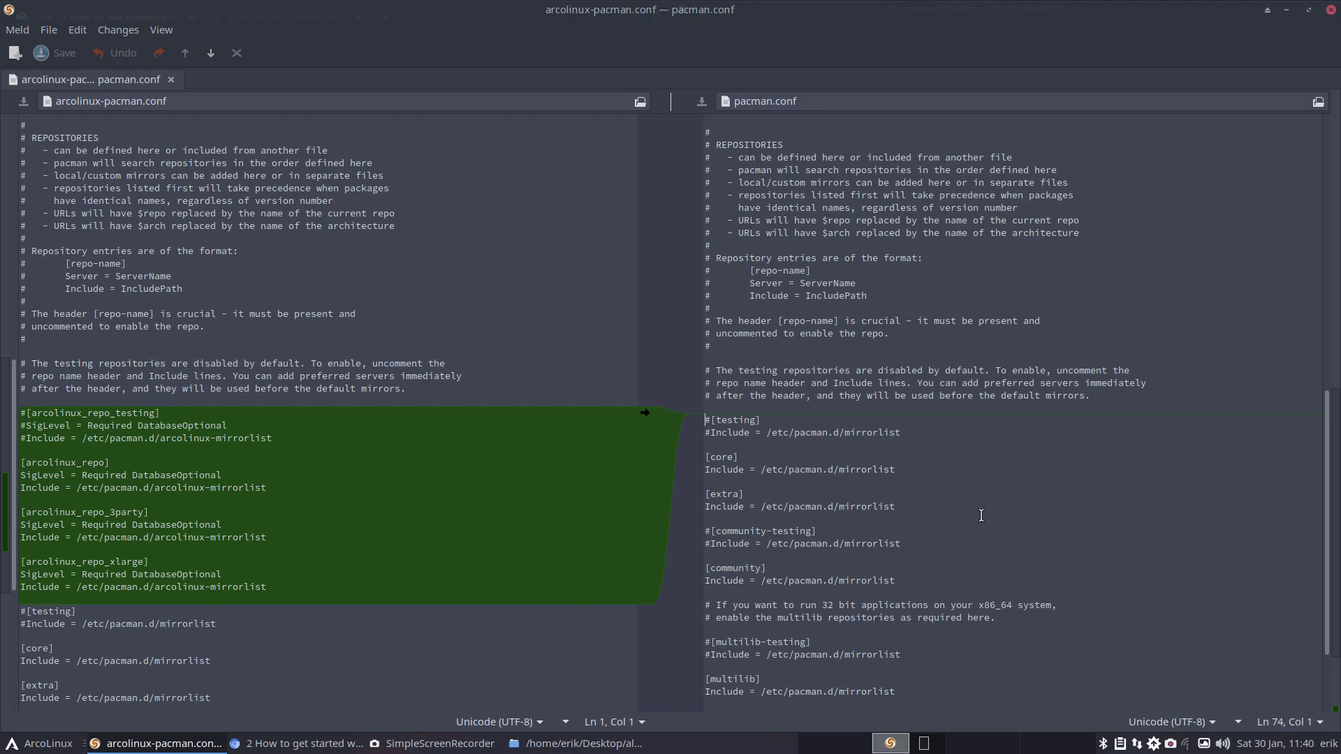
click(1330, 9)
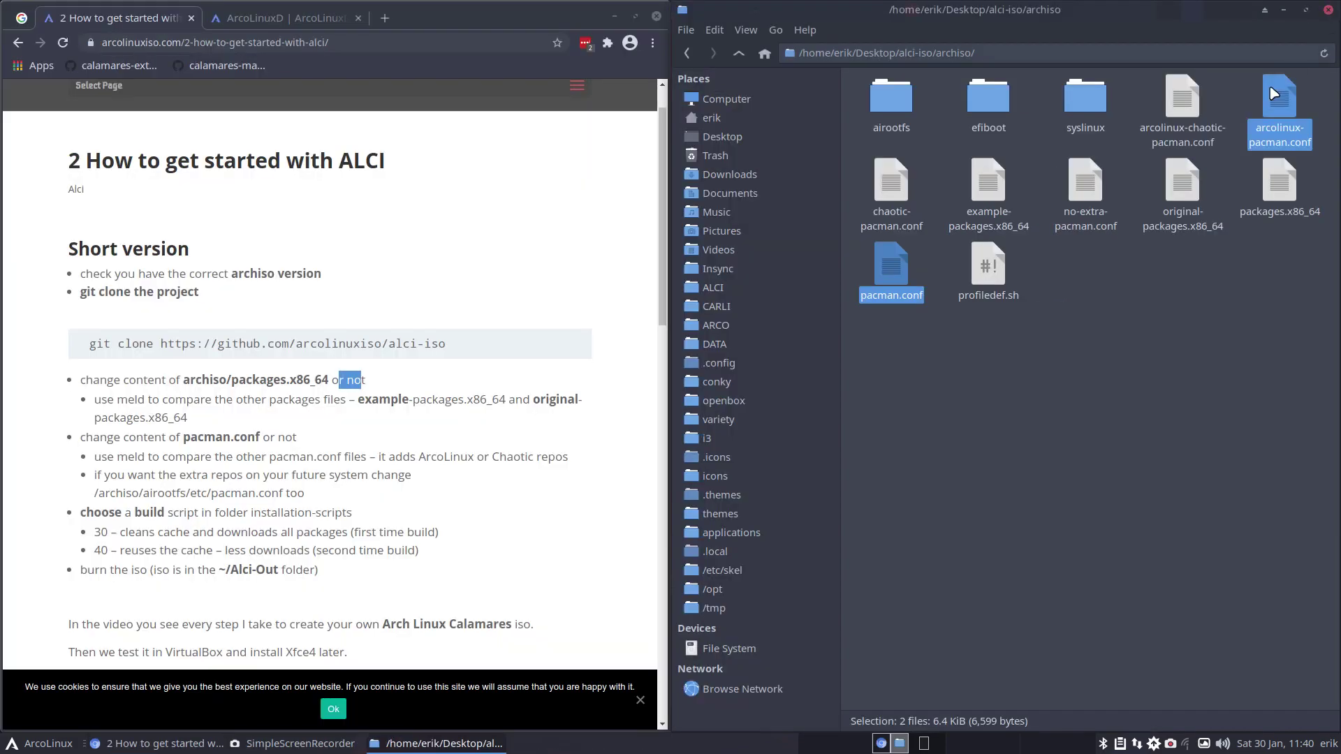
Step: Open README.md from the alci-iso folder, read its pacman.conf, keys and mirrors, and packages sections, and minimise the editor
click(1061, 377)
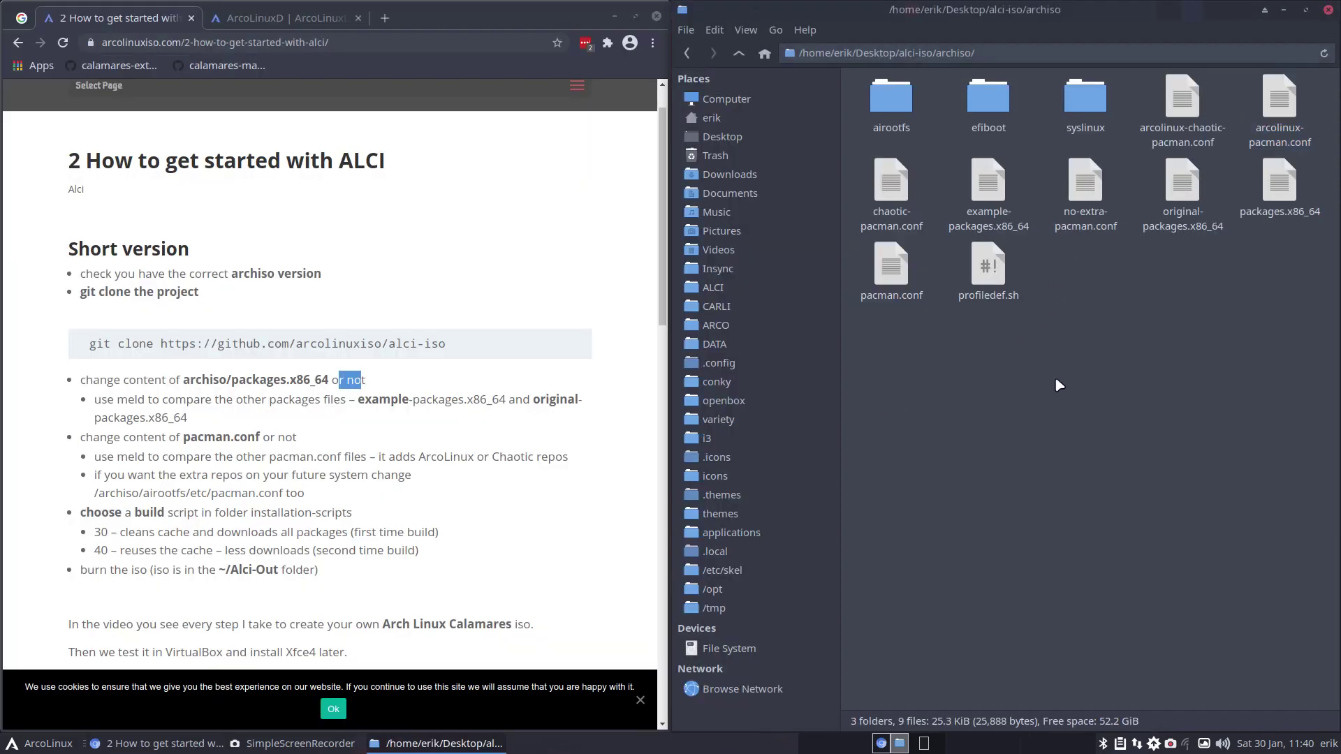
click(738, 53)
double_click(1189, 171)
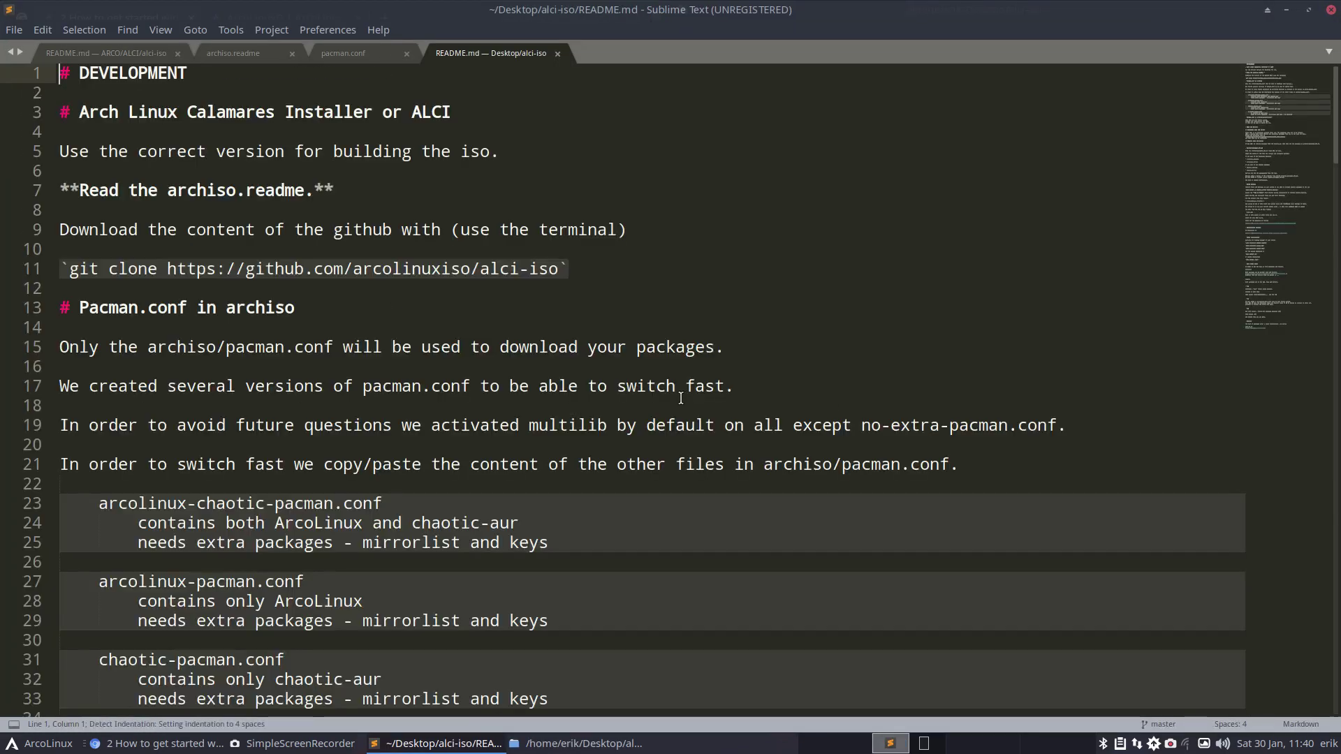
scroll(682, 396, down, 10)
scroll(681, 398, down, 3)
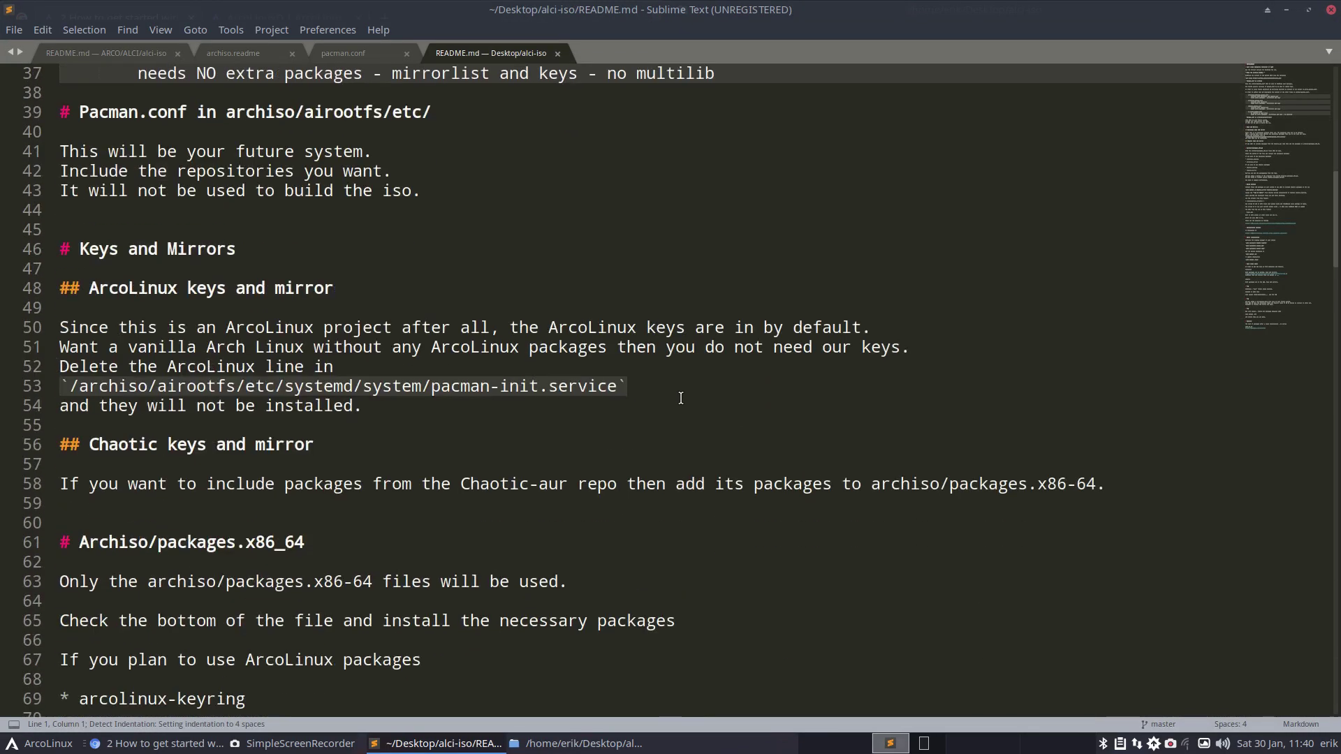
scroll(671, 401, down, 4)
scroll(669, 403, down, 5)
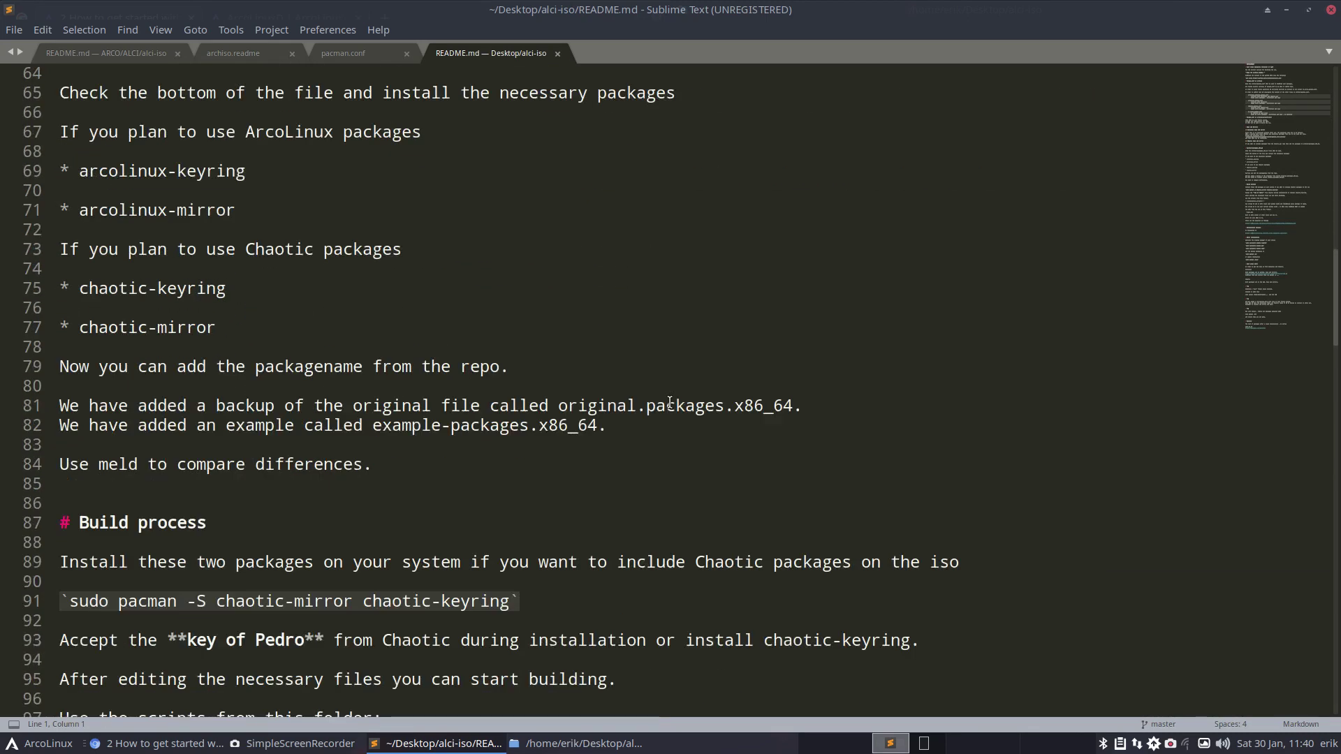
click(1287, 9)
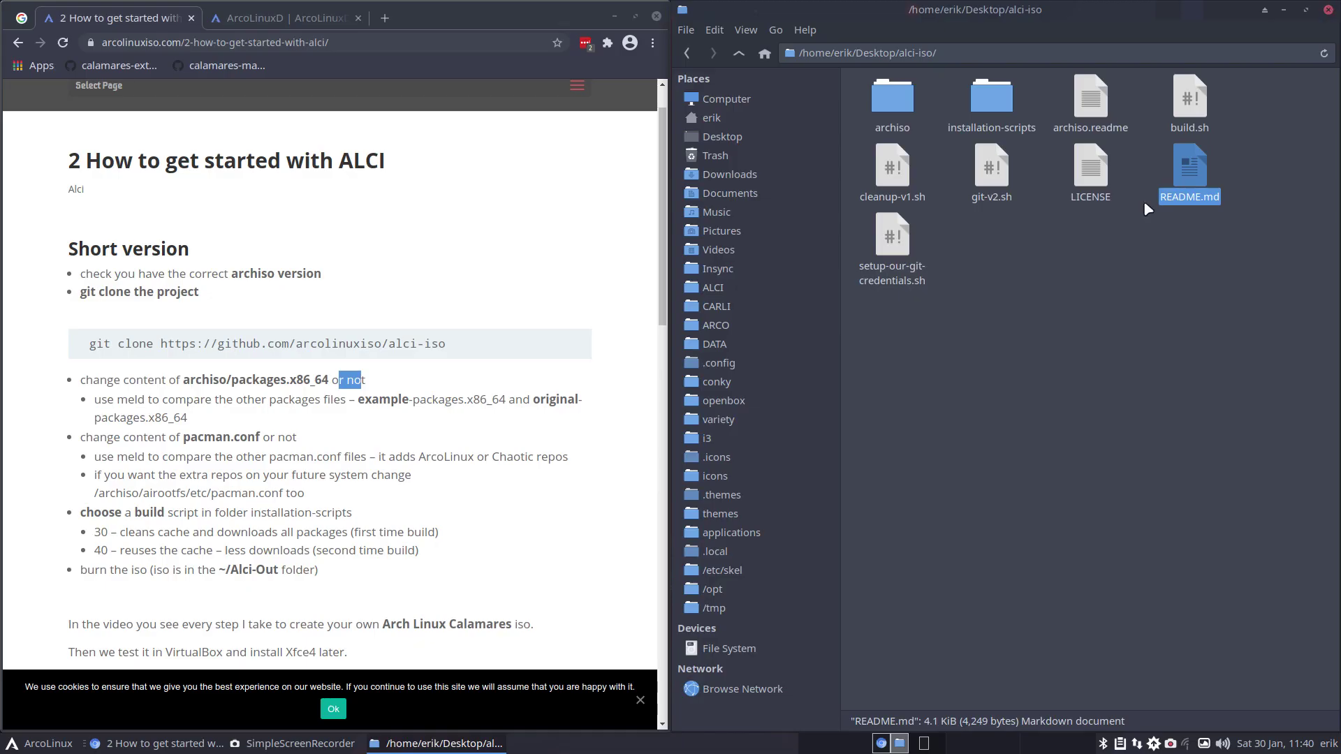
Step: Browse to archiso/airootfs/etc inside the alci-iso folder and open its pacman.conf in the text editor
click(1147, 248)
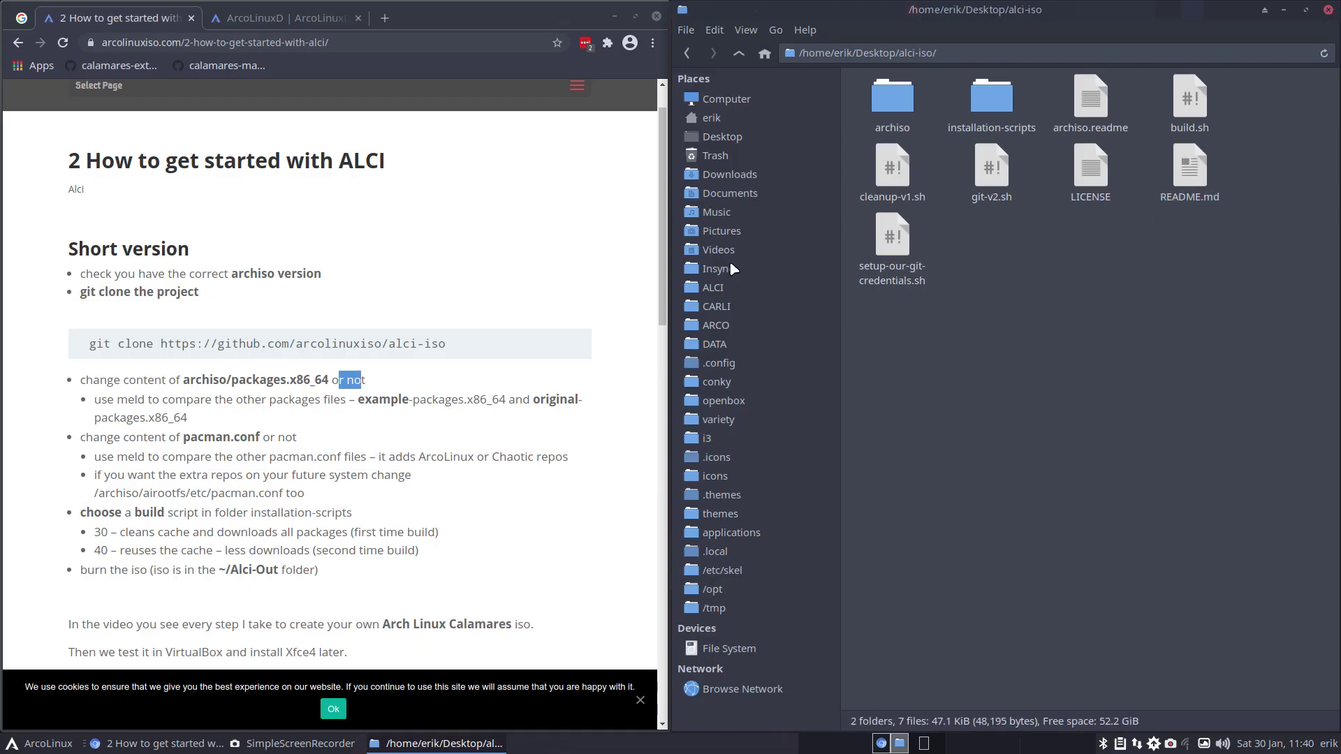
double_click(874, 110)
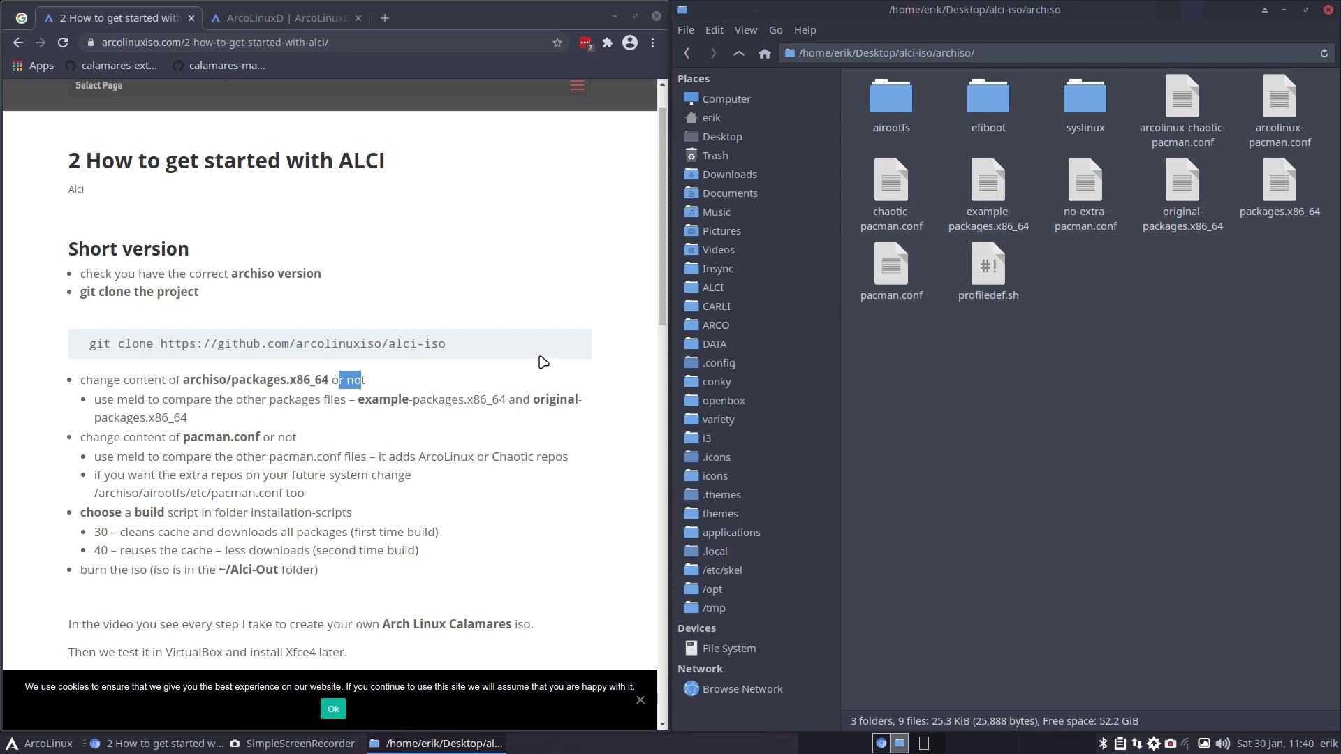
double_click(880, 102)
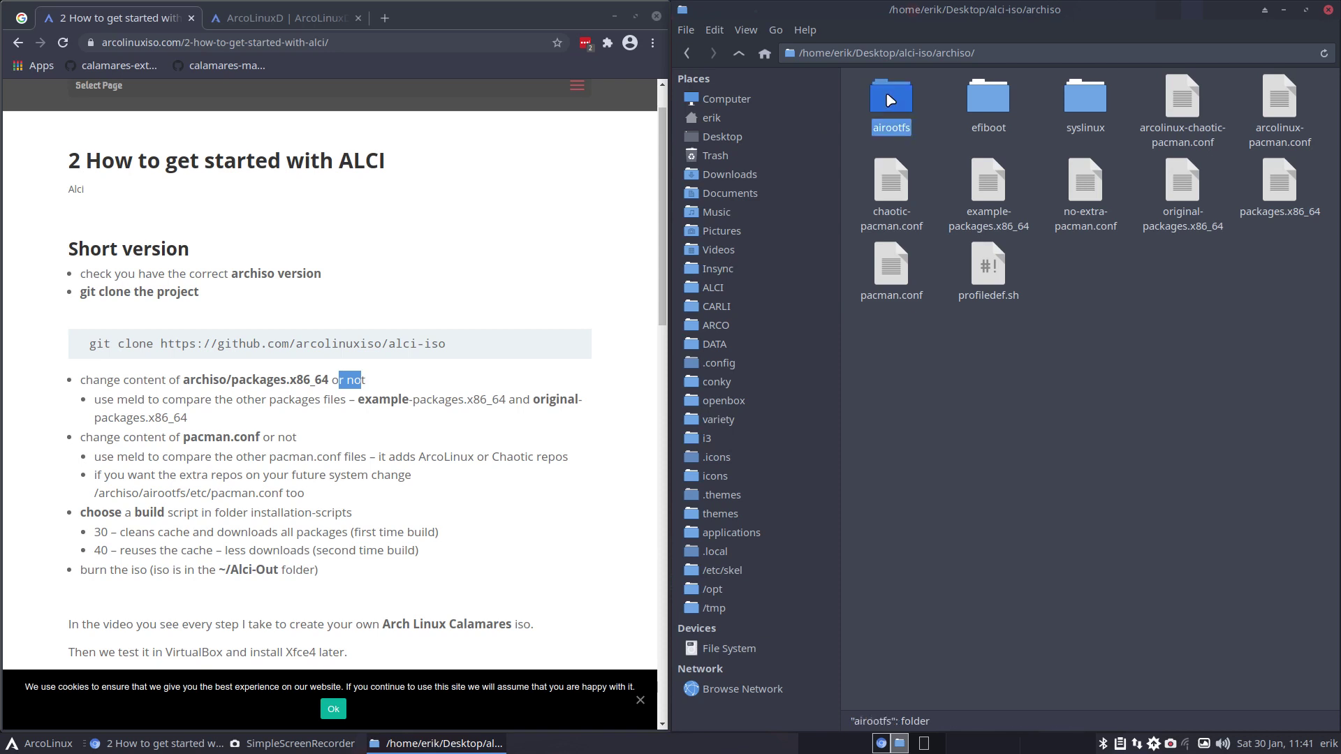
double_click(879, 102)
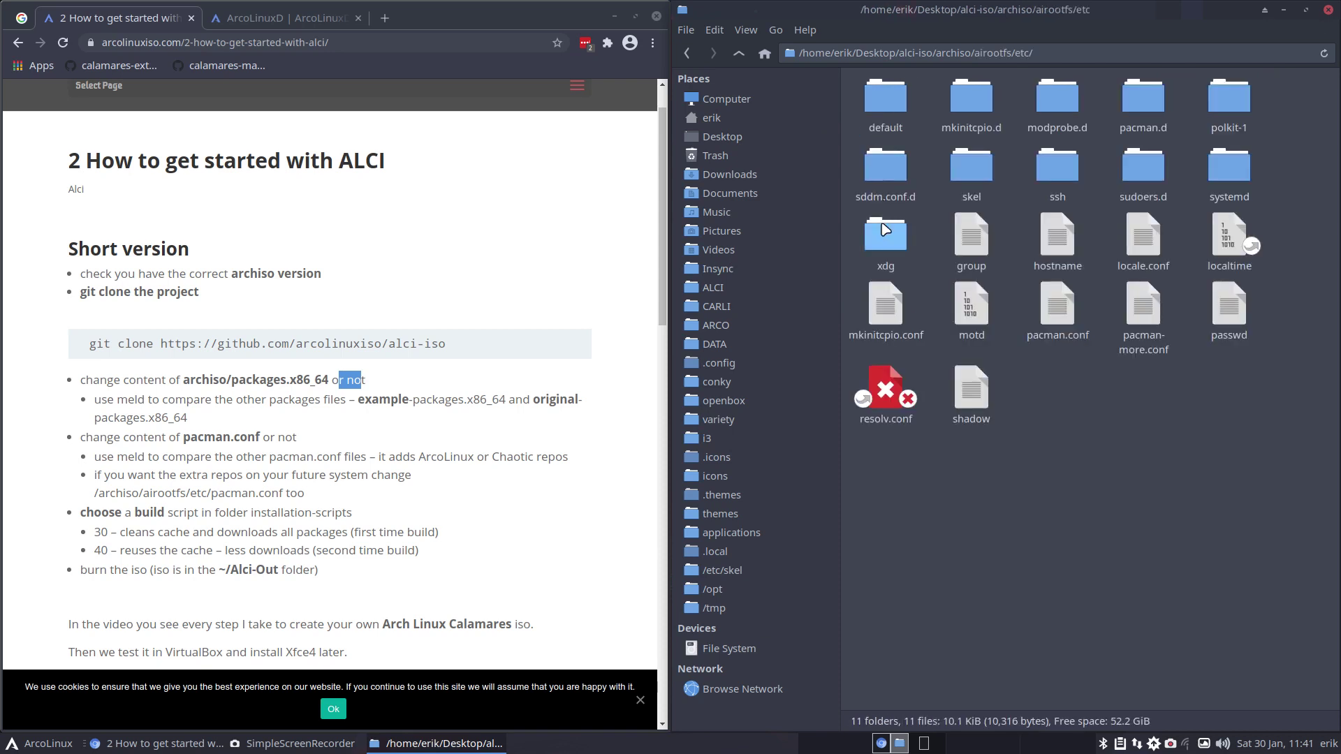
click(1062, 307)
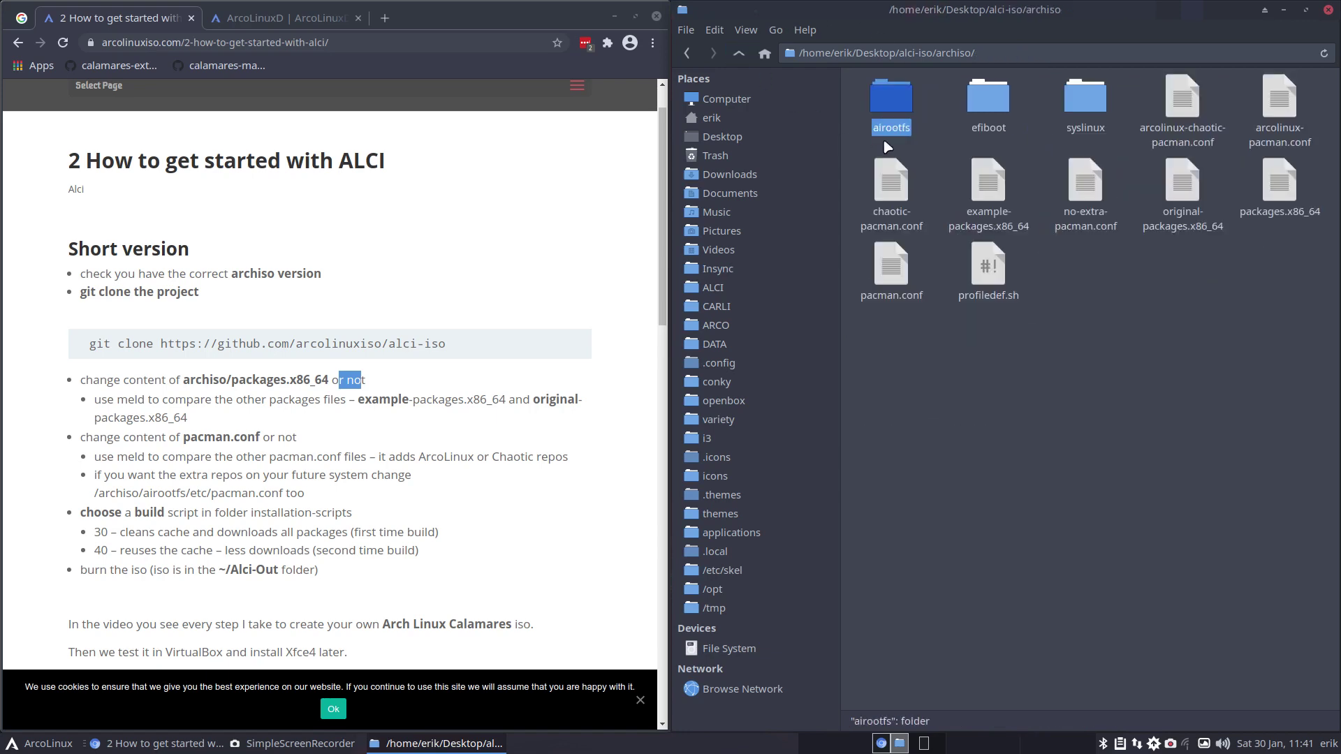
double_click(899, 94)
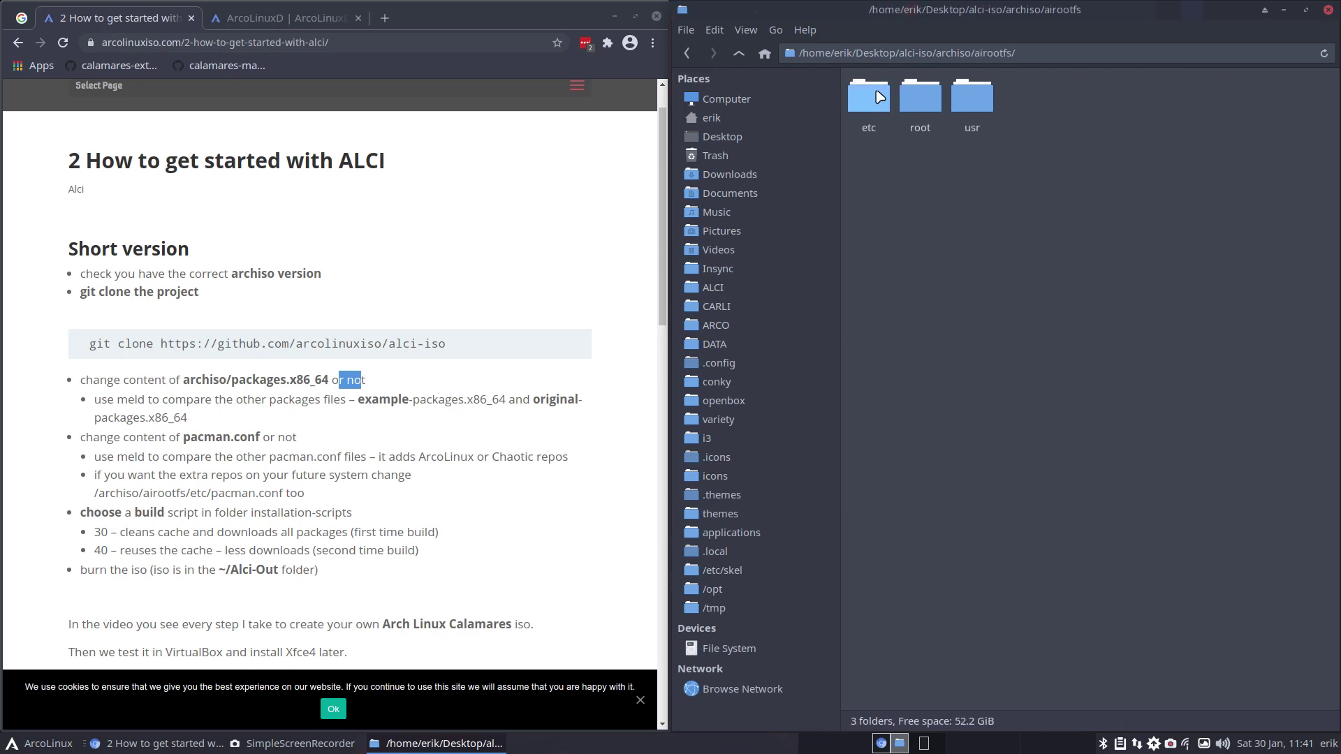
double_click(879, 96)
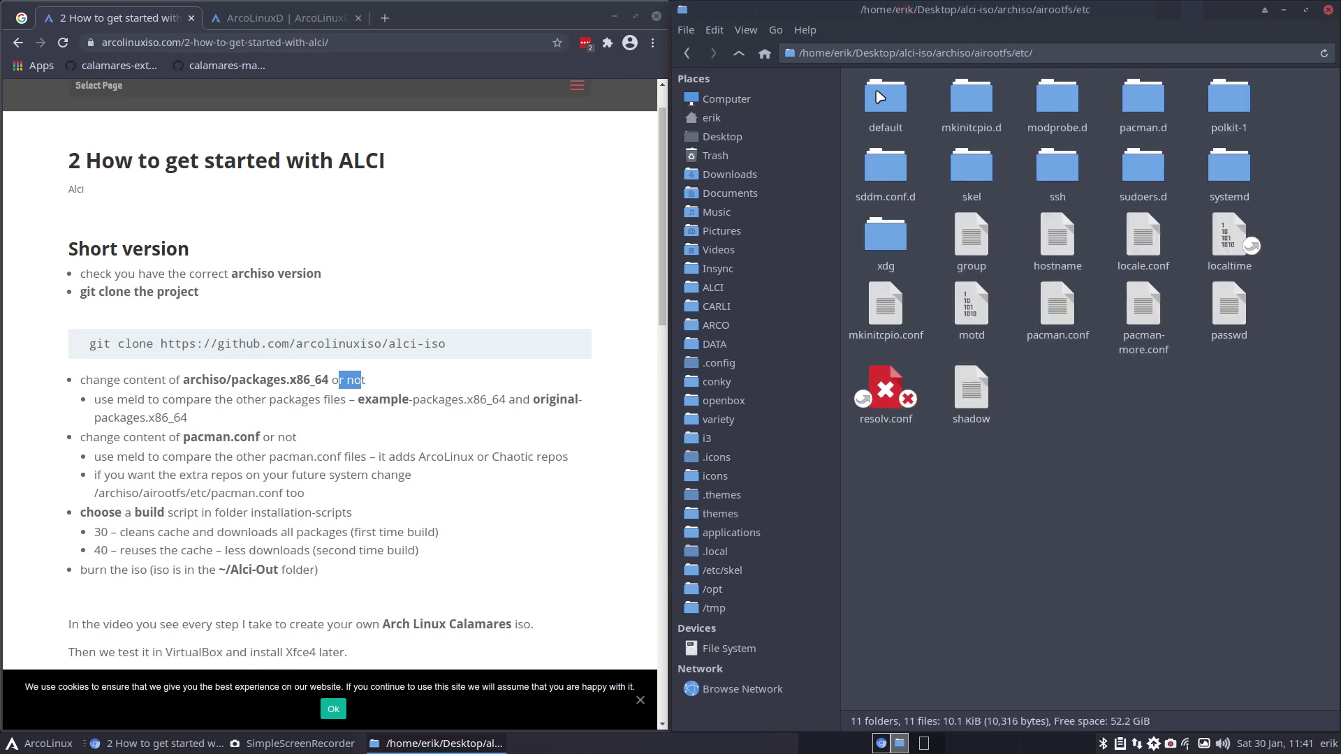
click(1044, 302)
double_click(1044, 301)
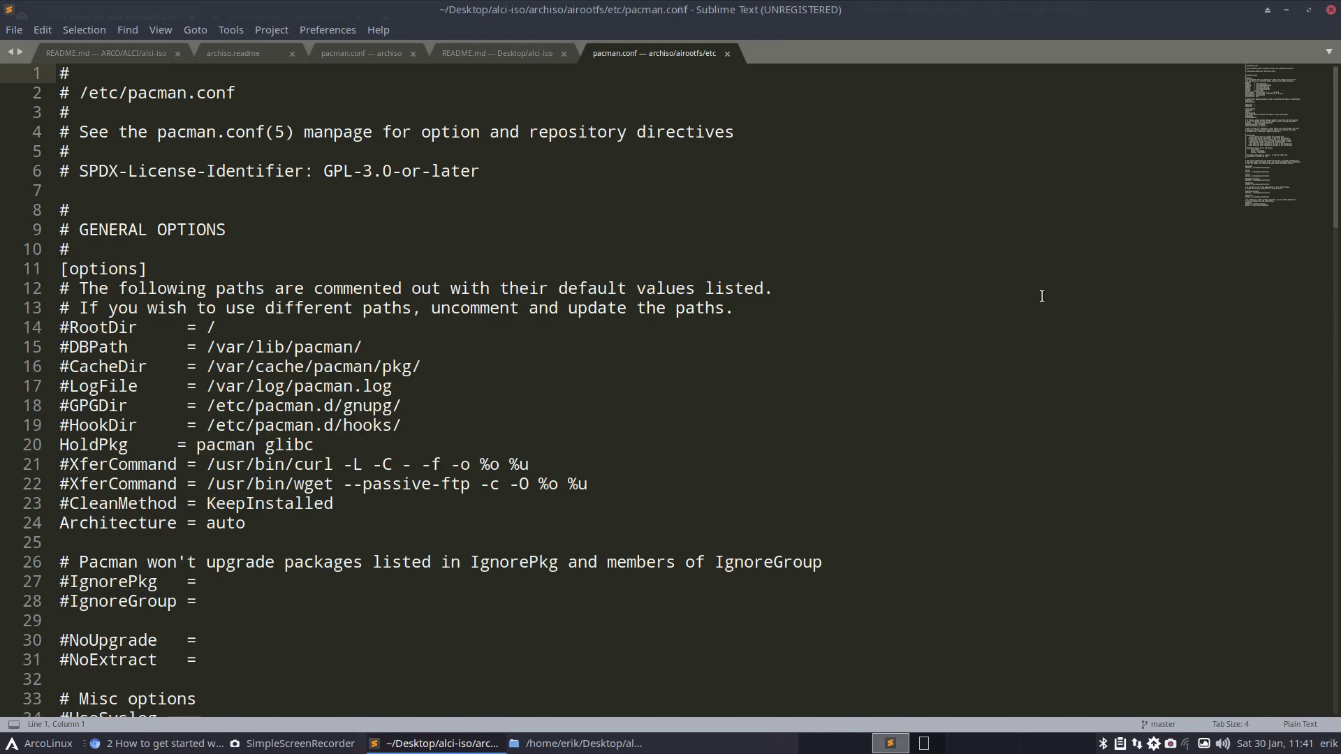
Step: Examine the repository entries in airootfs/etc/pacman.conf, close the editor and return to the archiso folder
scroll(359, 312, down, 15)
scroll(360, 312, down, 15)
scroll(359, 308, up, 7)
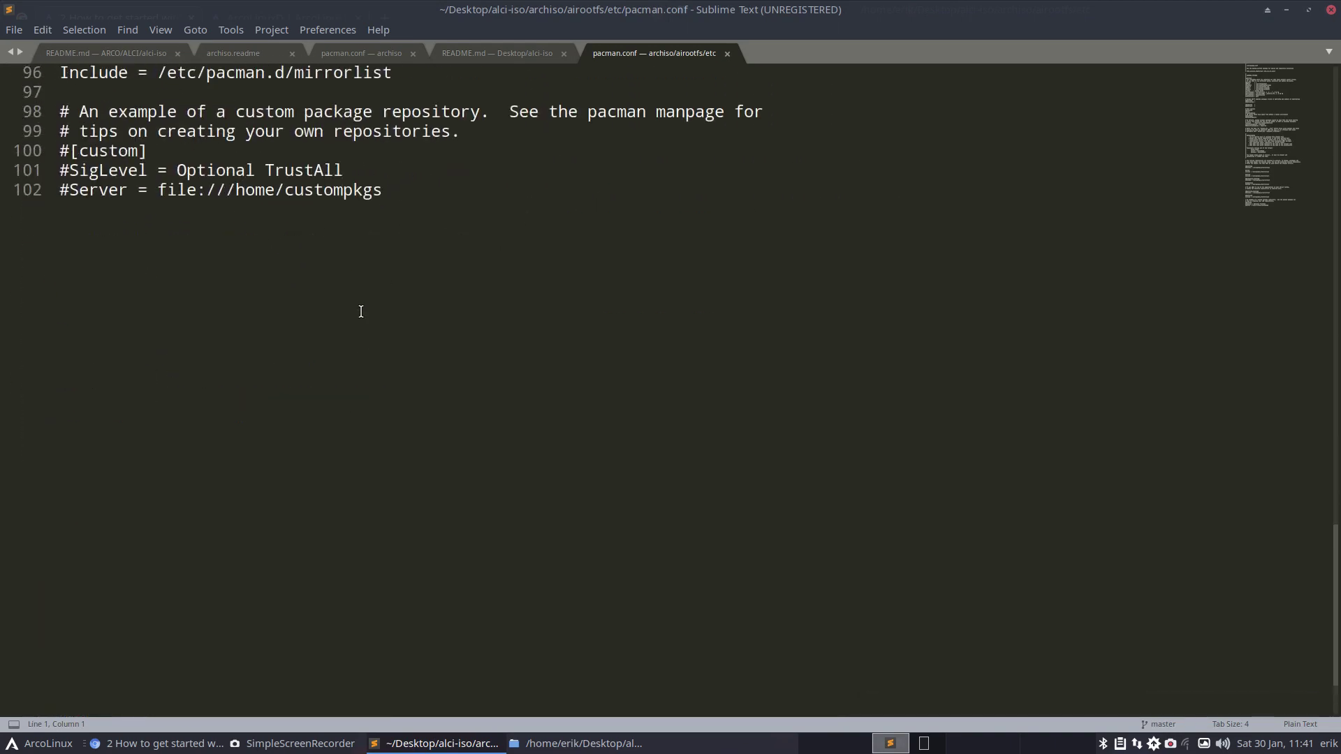
scroll(365, 302, up, 2)
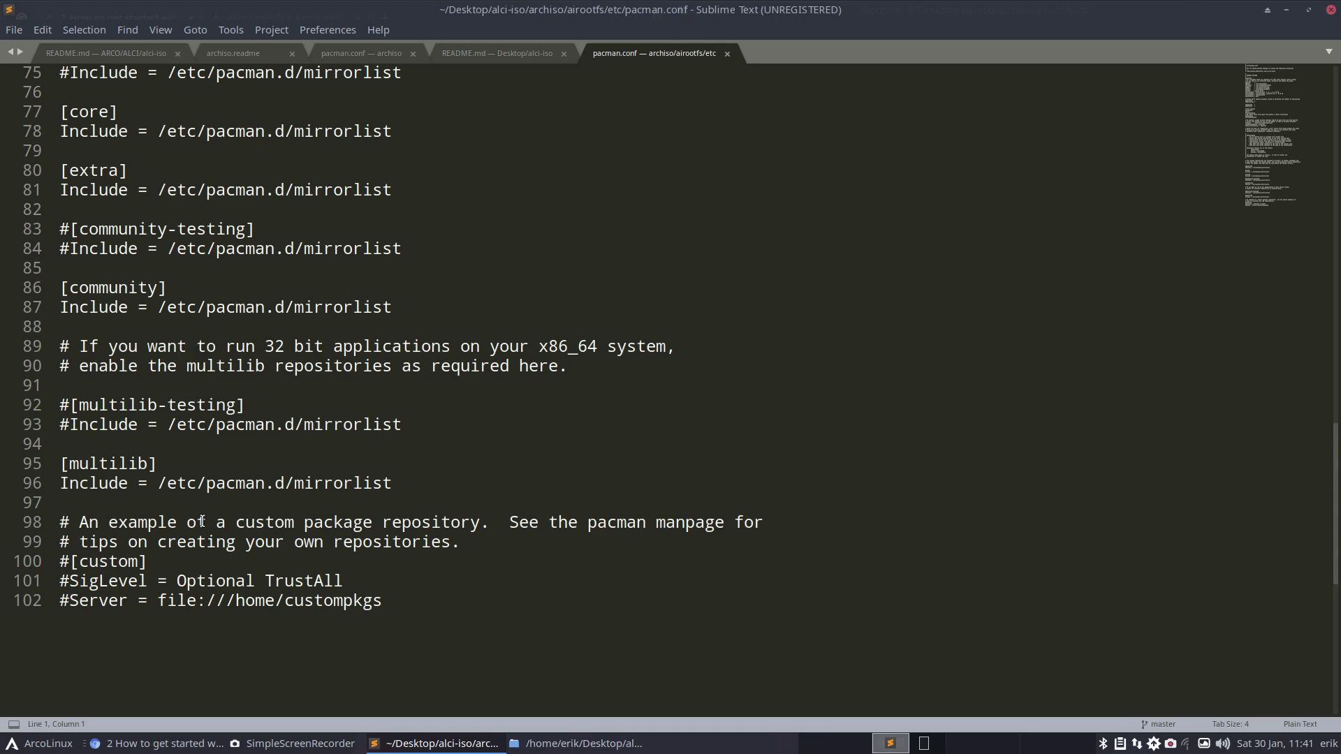
scroll(223, 500, up, 5)
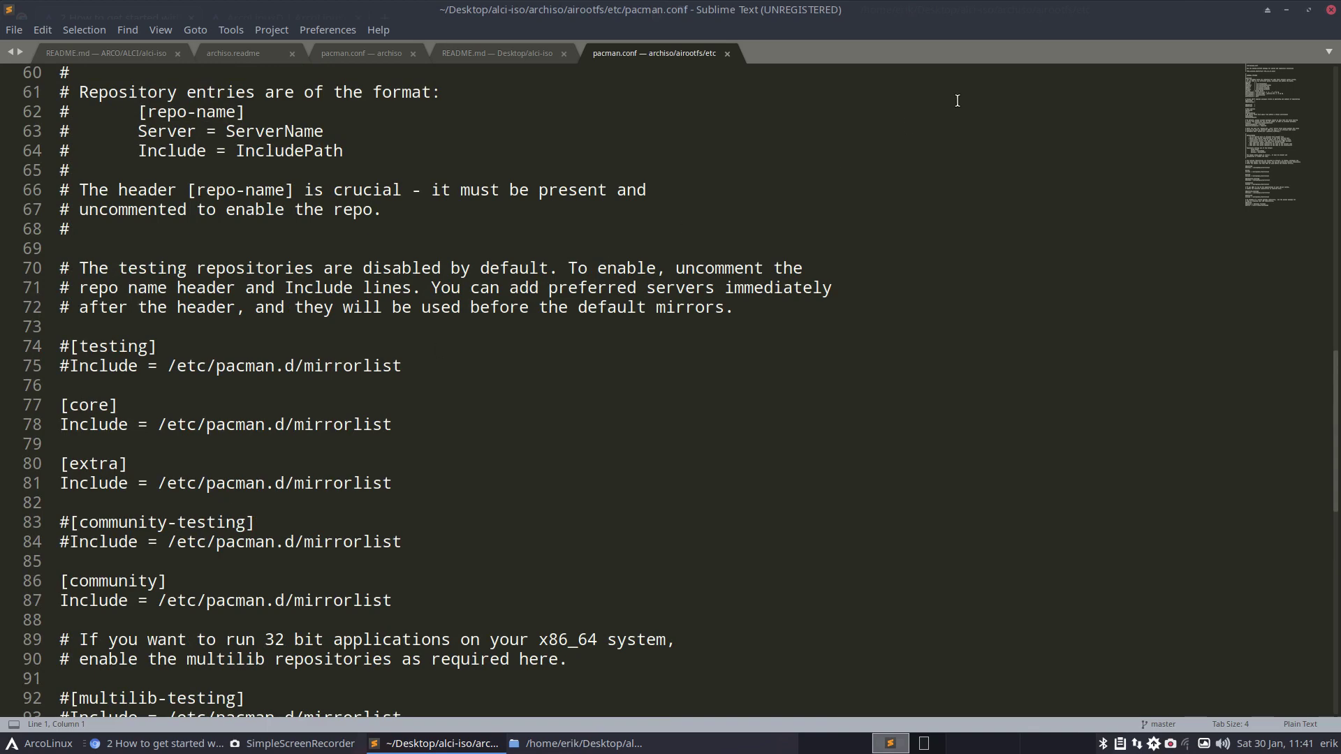
click(1331, 12)
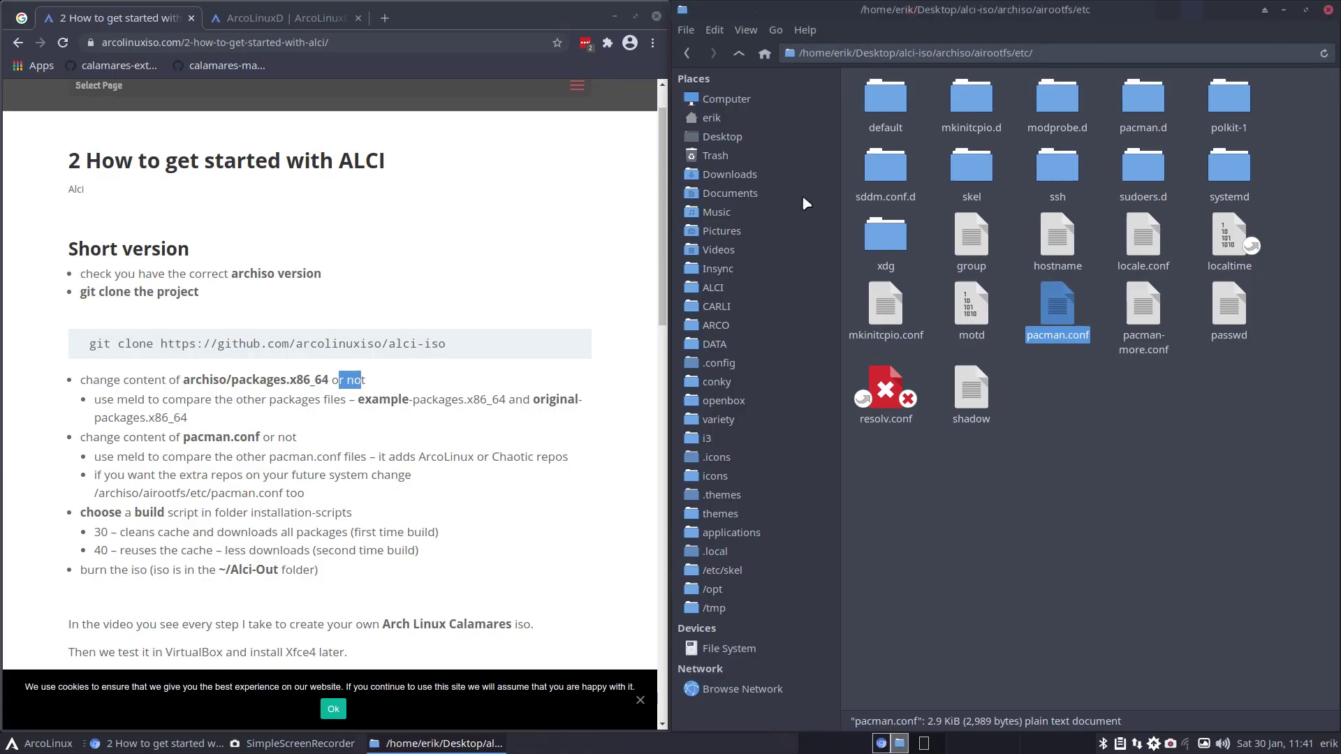
click(738, 53)
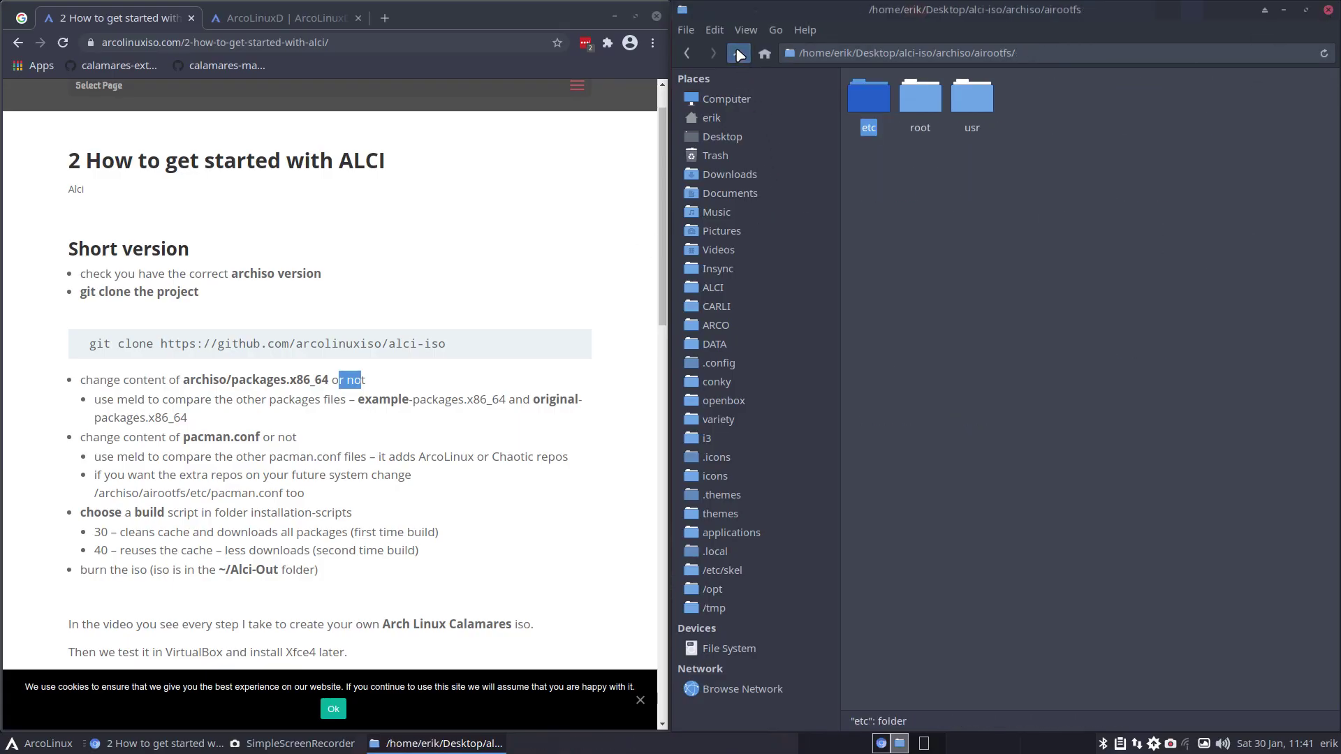
click(738, 54)
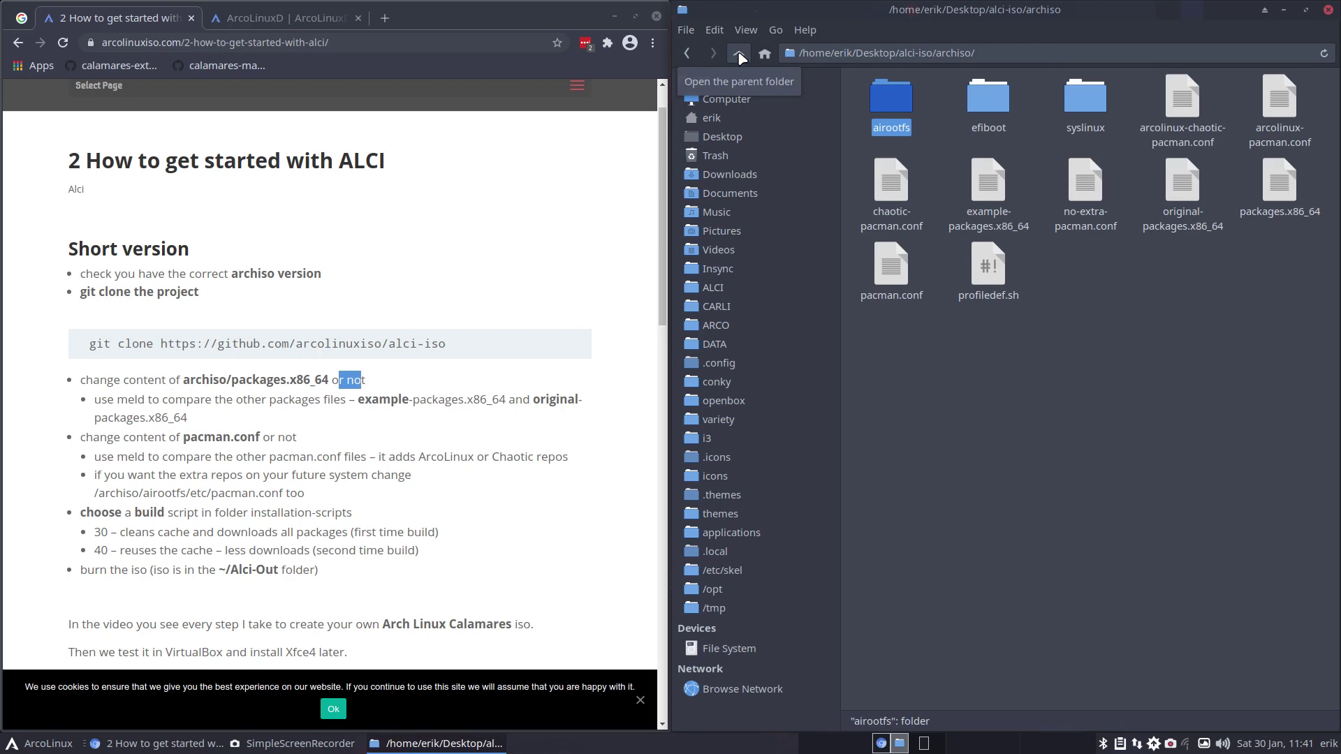
Step: Return to the Arch Linux Calamares Installer page, maximise the browser, highlight the Xfce4 post-installation commands, and minimise the browser
scroll(443, 418, down, 4)
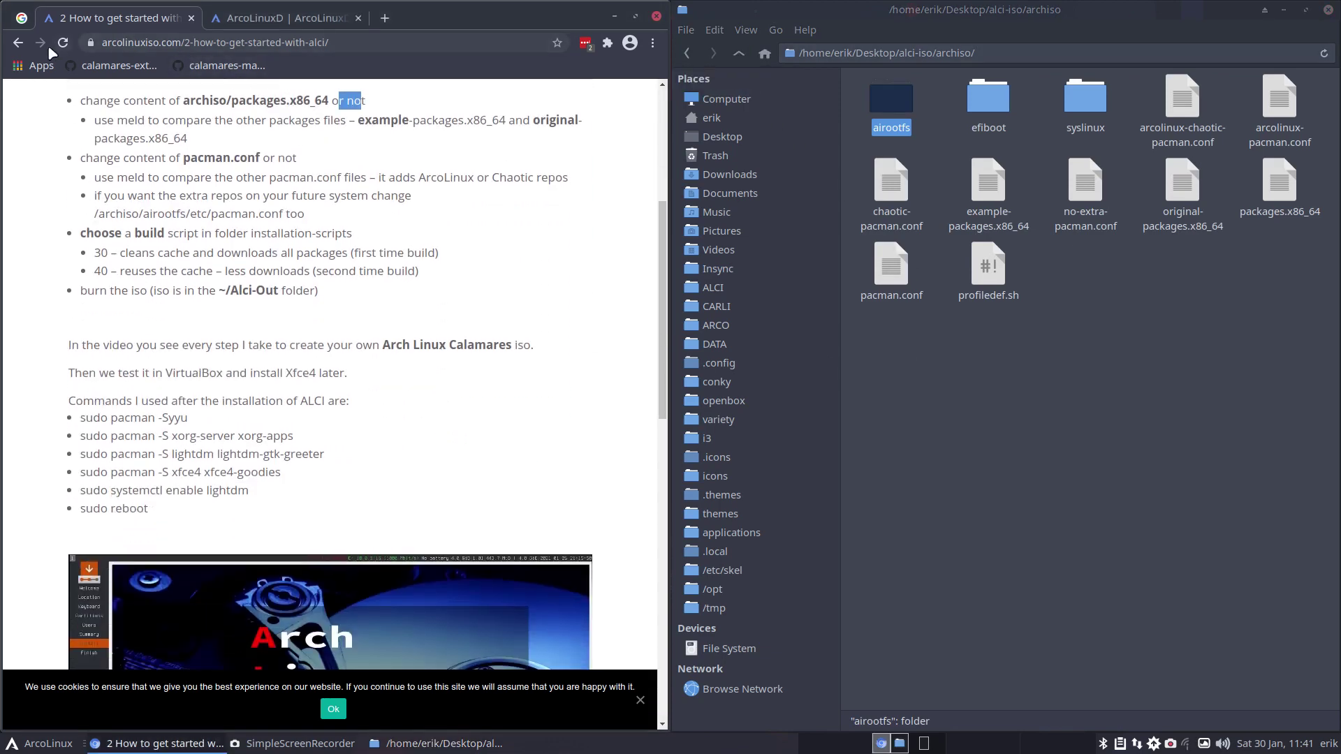
click(19, 44)
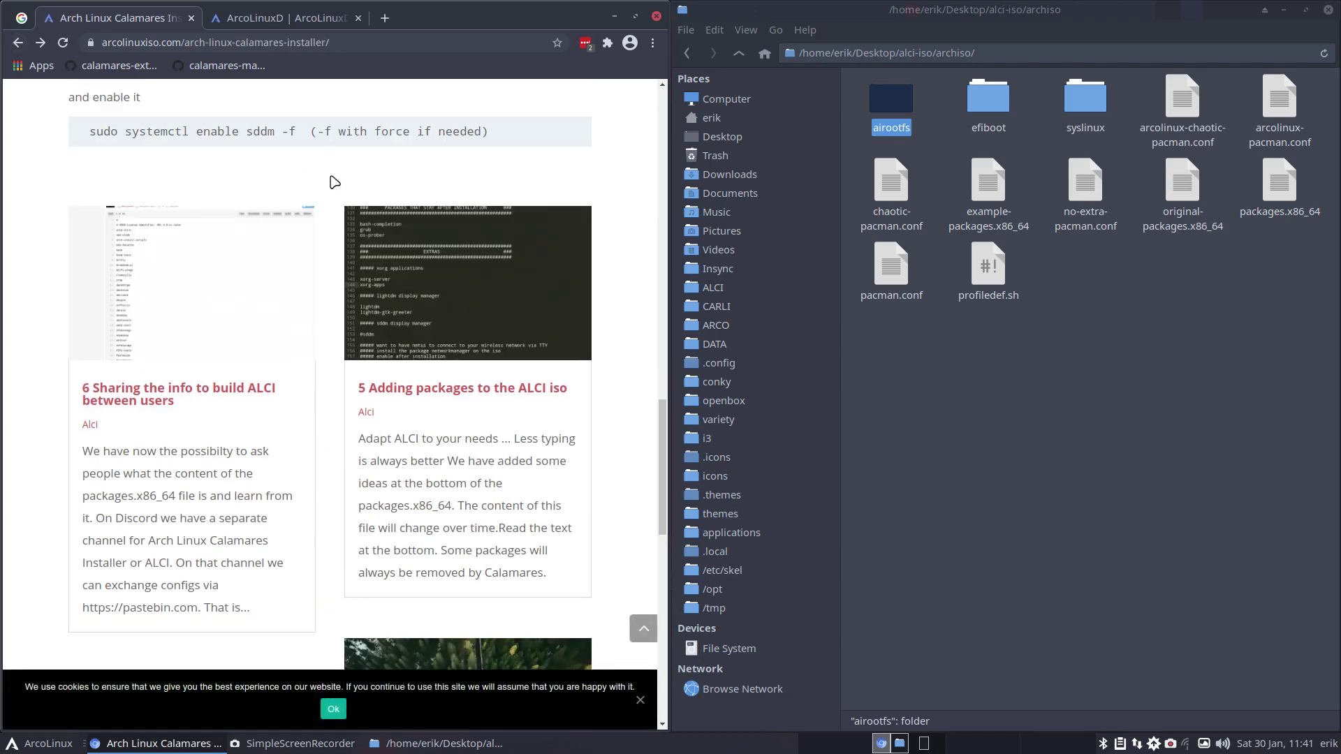
scroll(348, 196, up, 5)
double_click(524, 15)
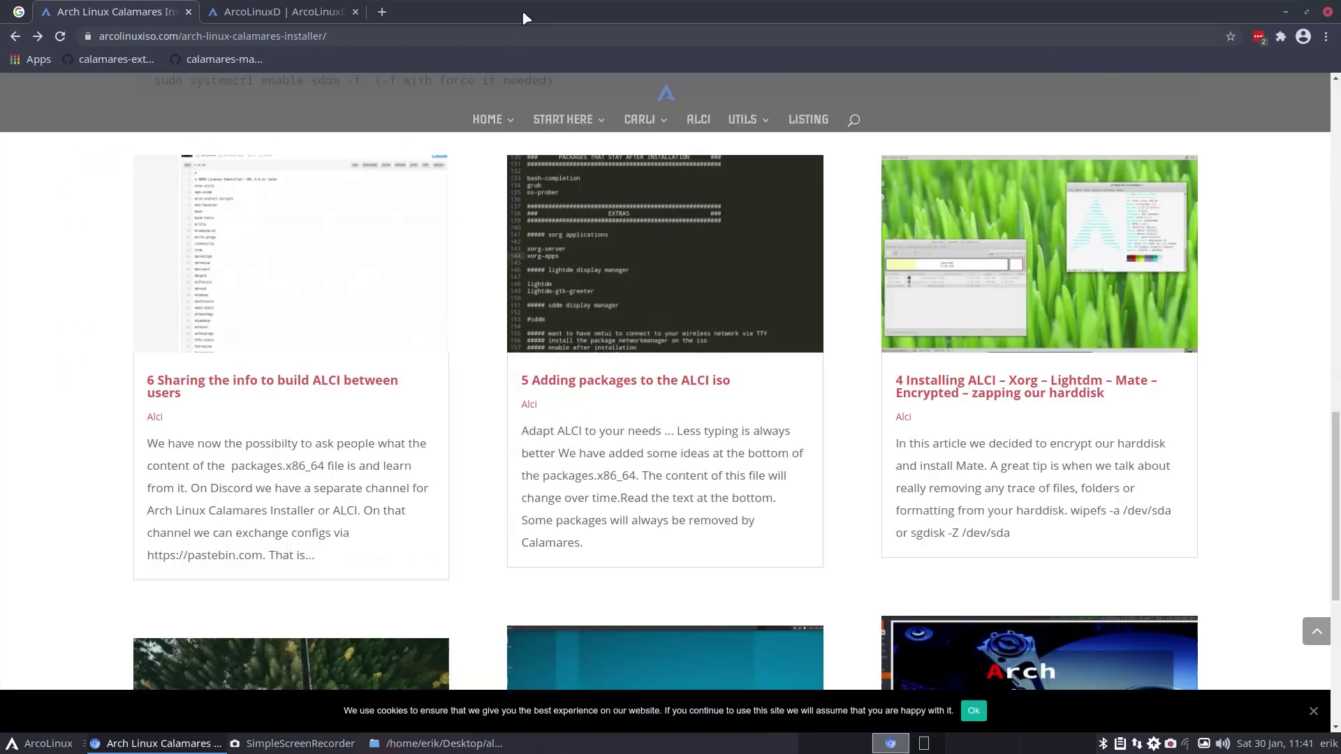
scroll(611, 271, up, 10)
scroll(611, 271, down, 5)
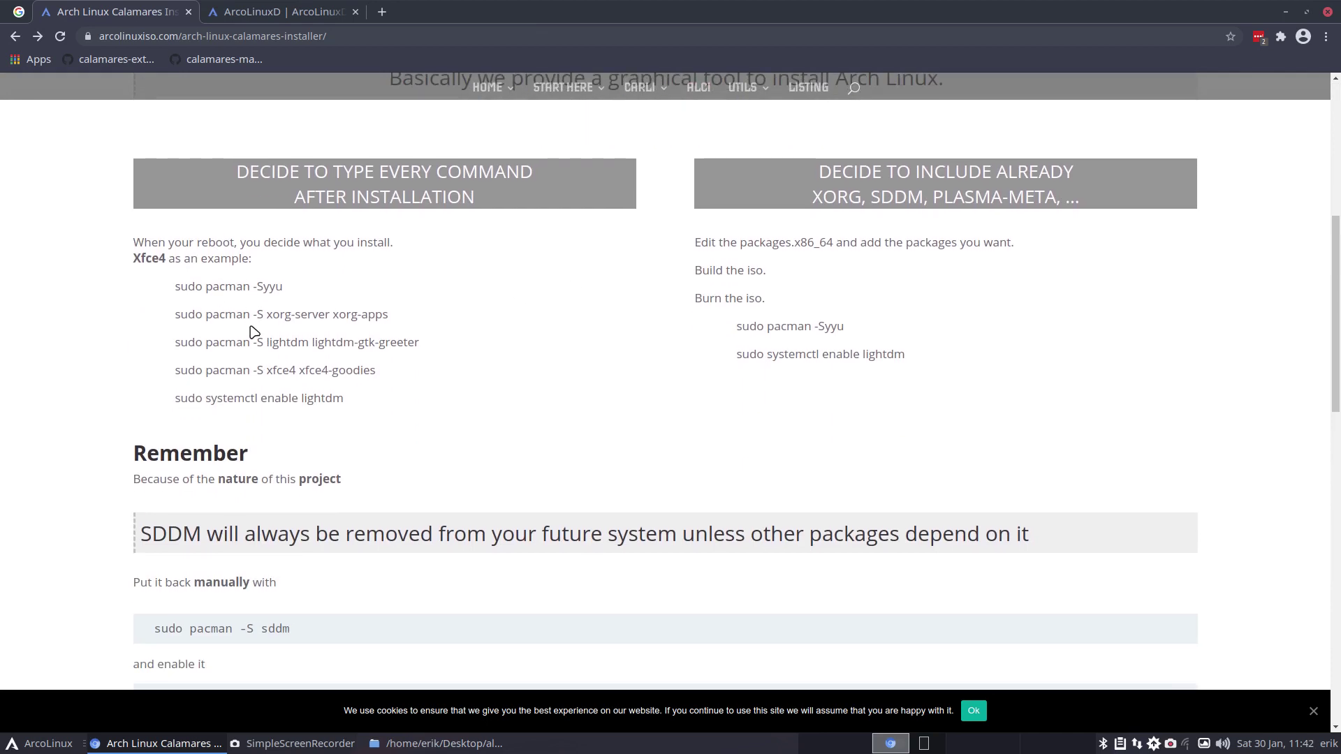
drag(359, 398, 175, 288)
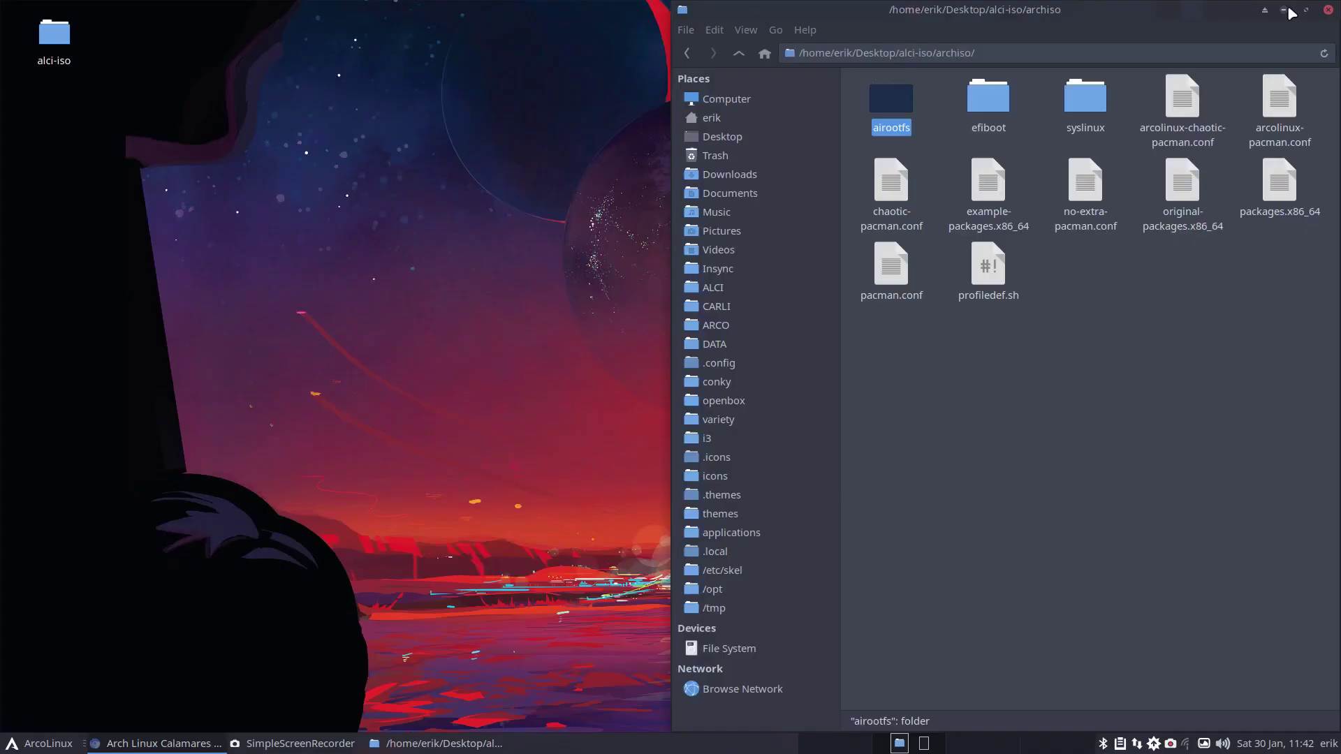
click(1284, 12)
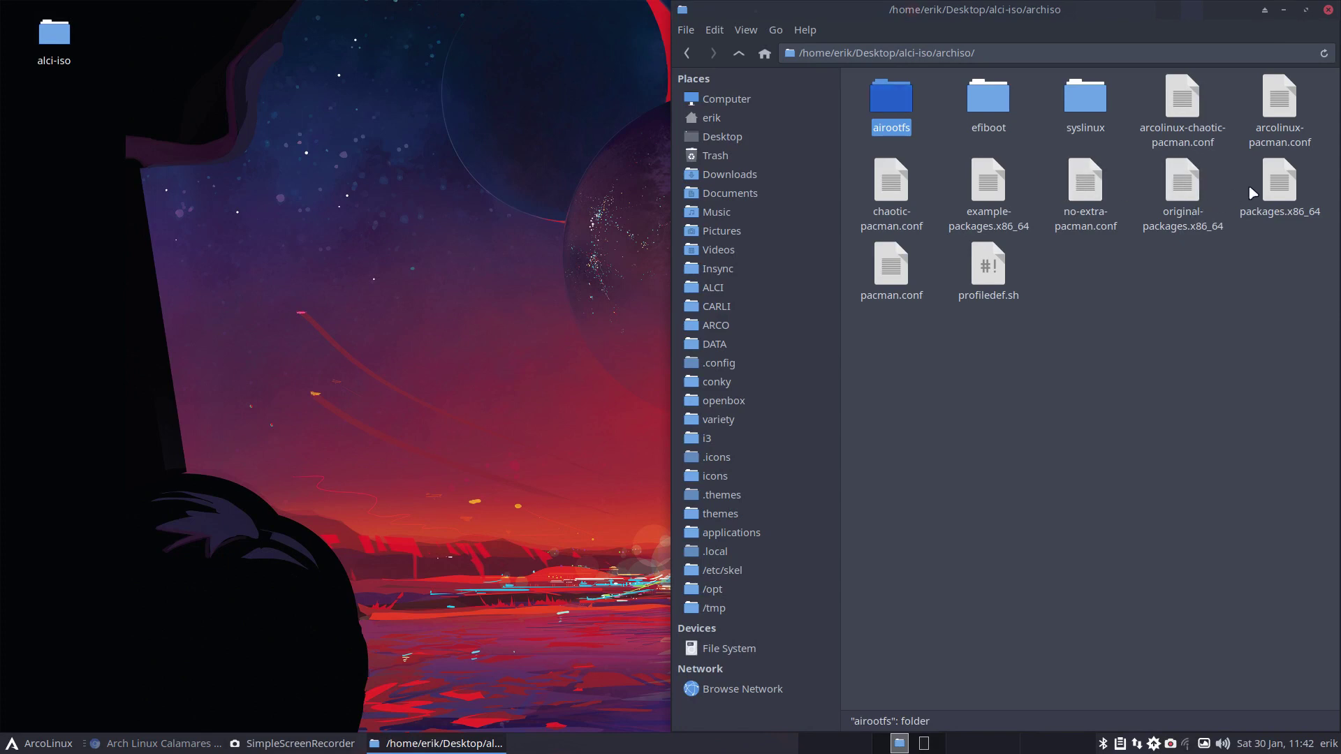
Step: Point out packages.x86_64 and pacman.conf in the archiso folder by selecting both, and clear the selection
click(1281, 199)
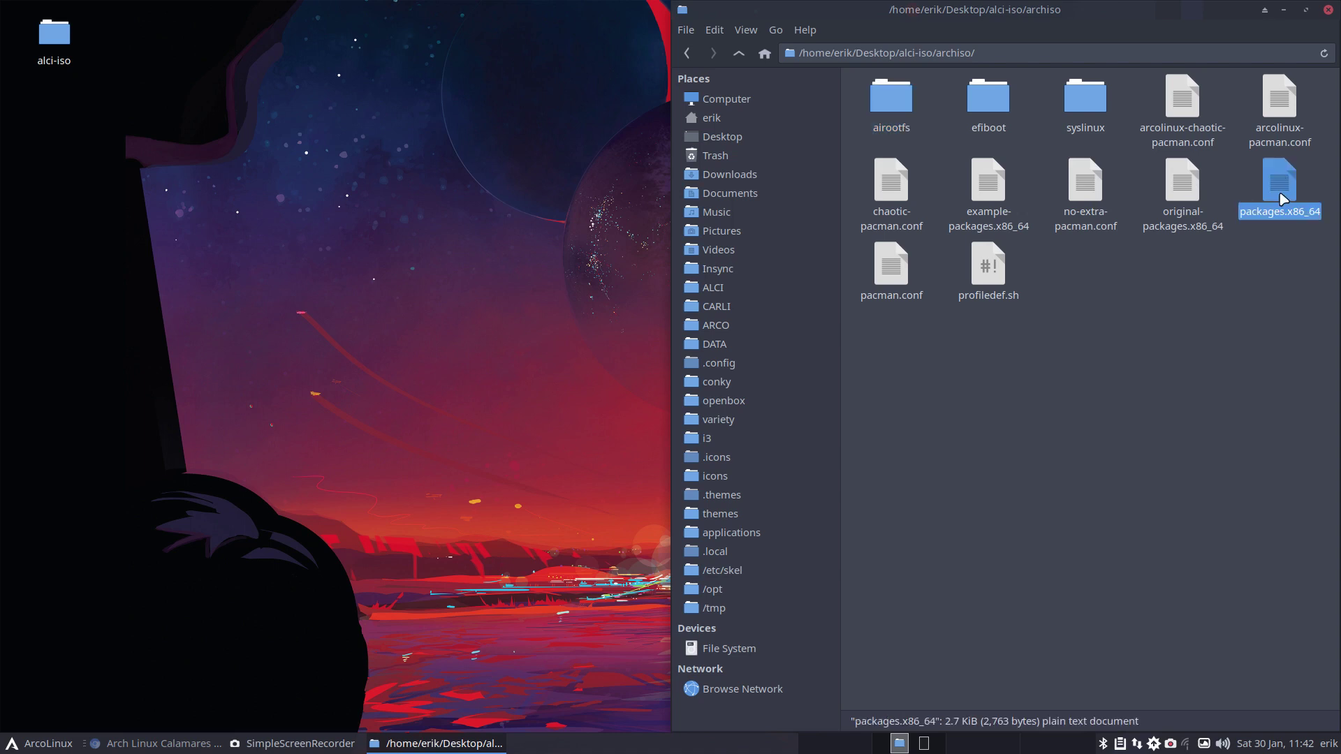
click(896, 272)
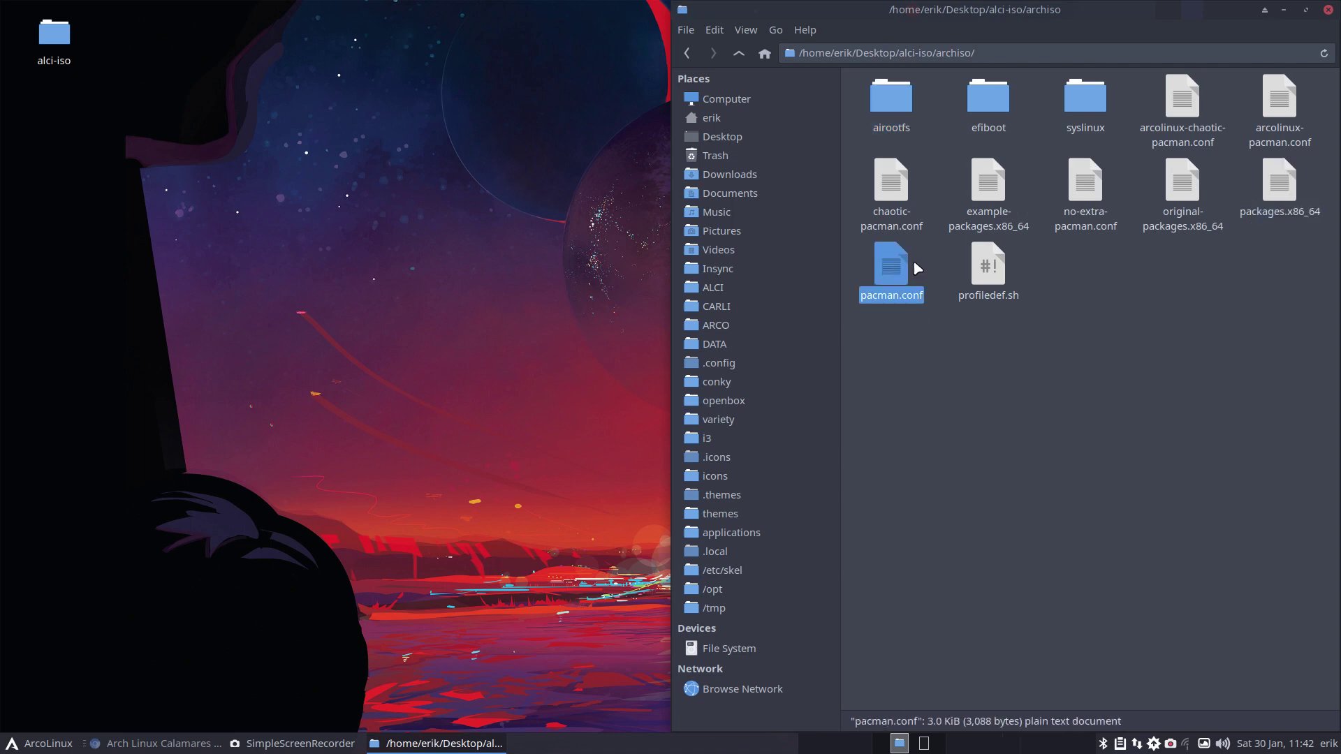
ctrl+click(1285, 201)
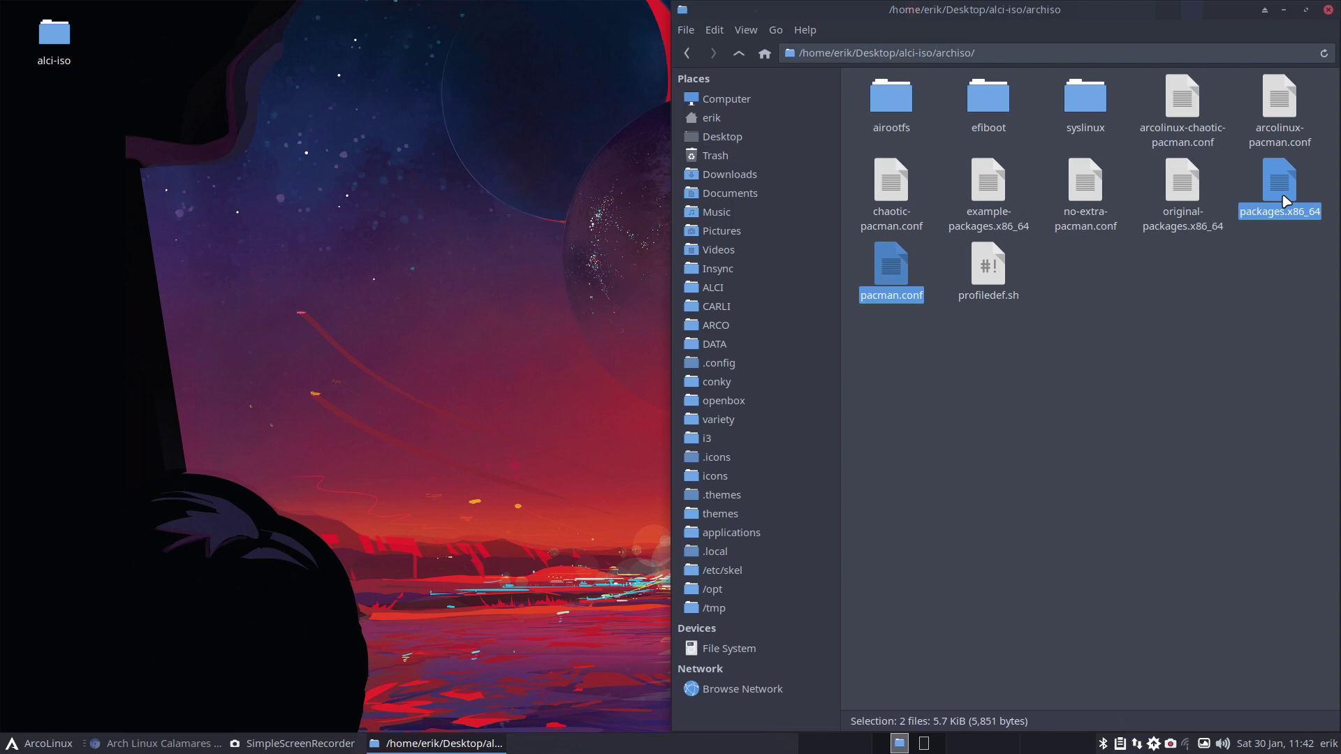
click(1147, 277)
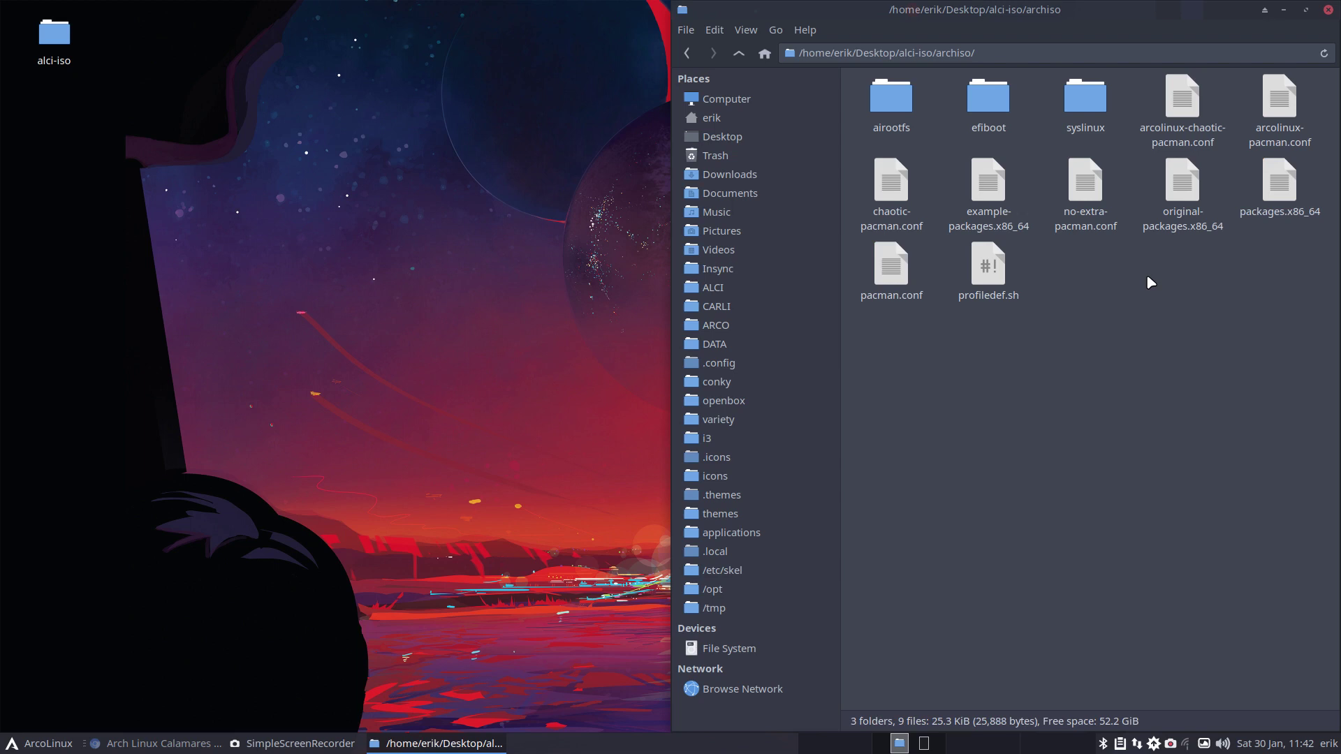
Step: Compare example-packages.x86_64 with packages.x86_64 from the archiso folder in Meld
click(987, 183)
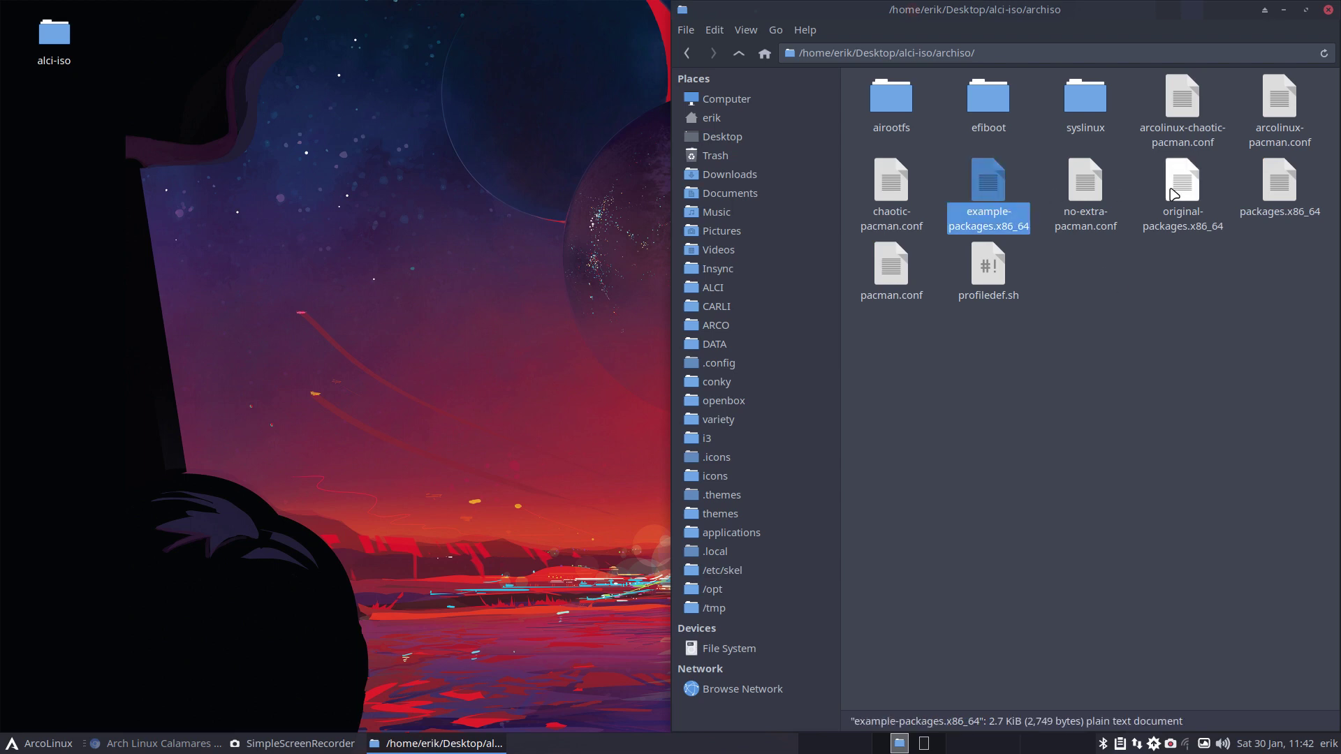
ctrl+click(1282, 183)
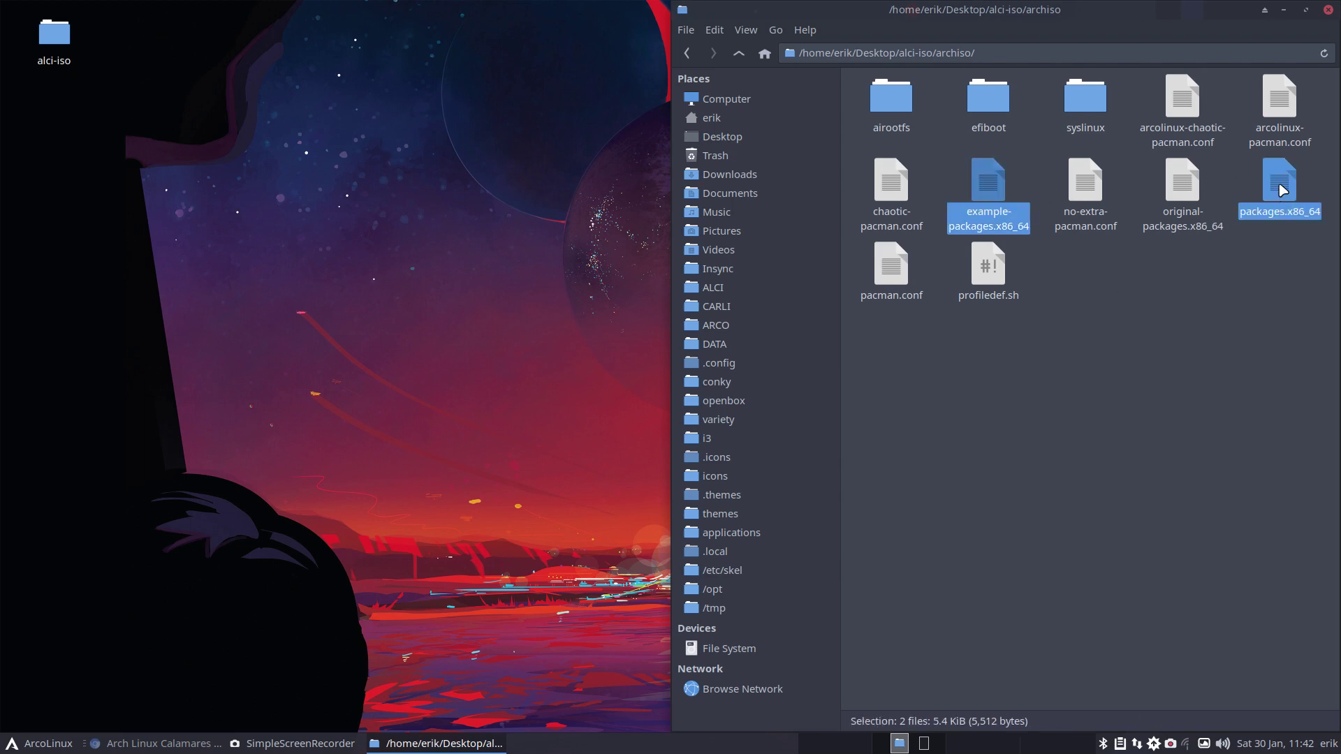
right_click(1282, 189)
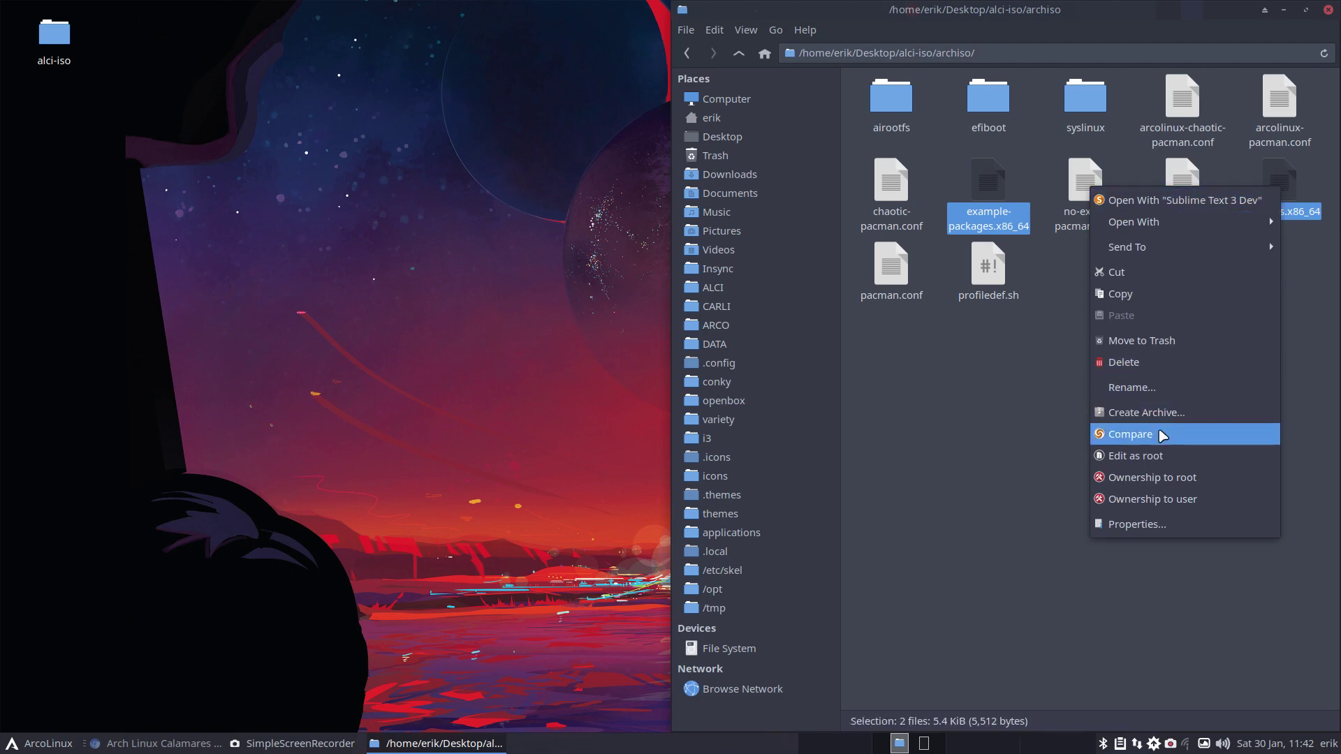
click(1160, 434)
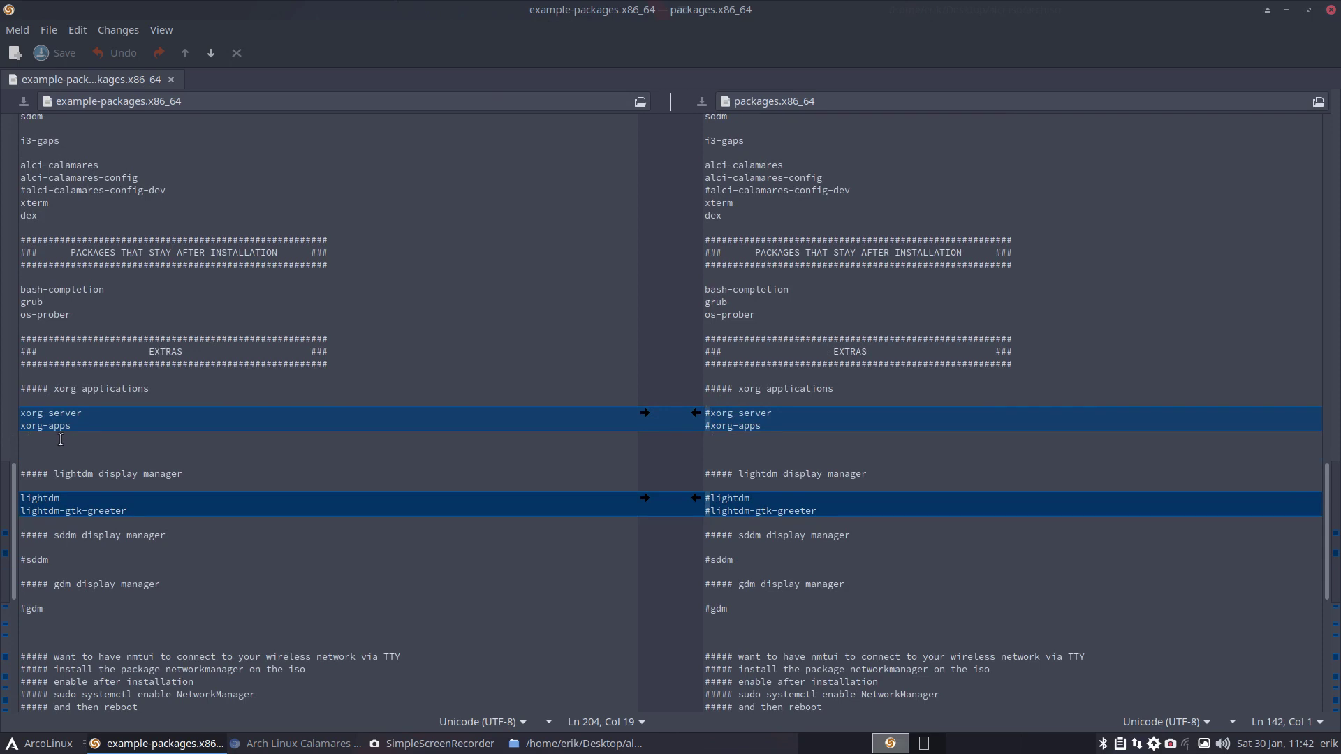
Step: Examine the xorg and lightdm differences and the sddm and gdm display manager entries in example-packages.x86_64
drag(76, 424, 14, 411)
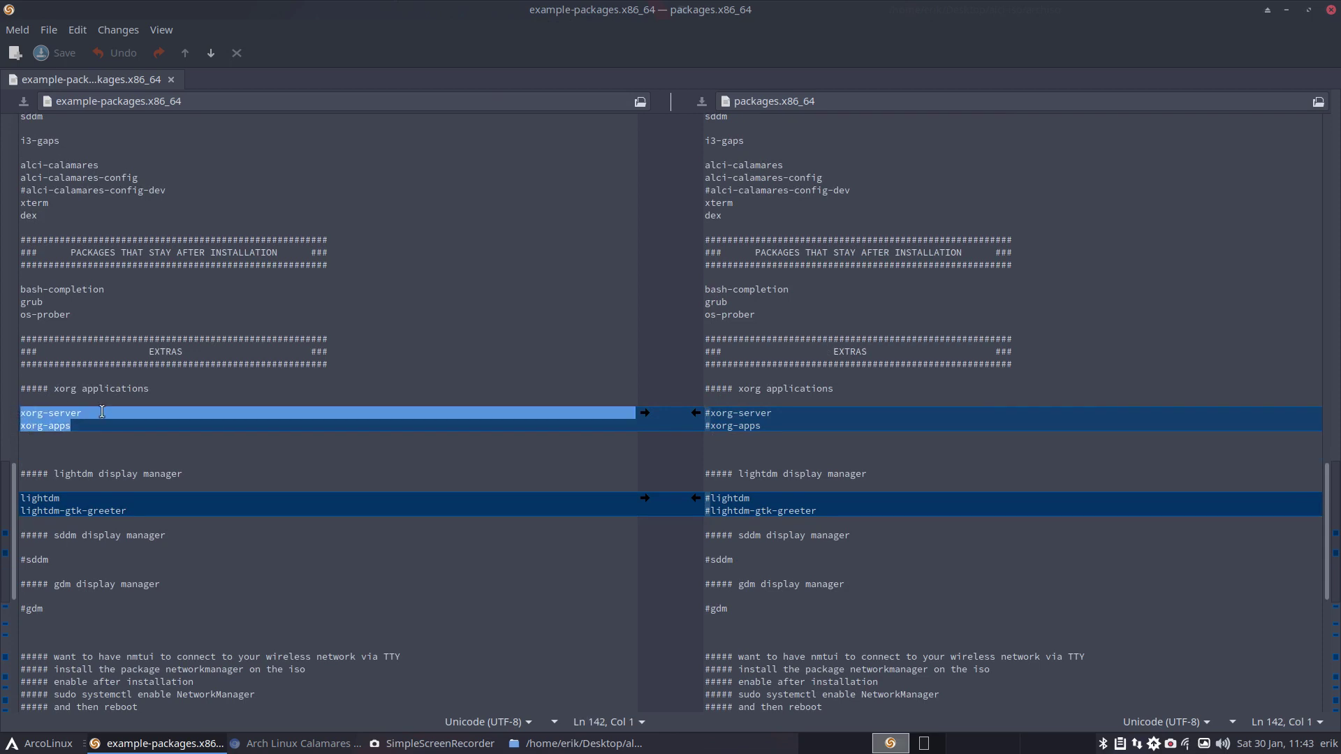
scroll(101, 412, down, 2)
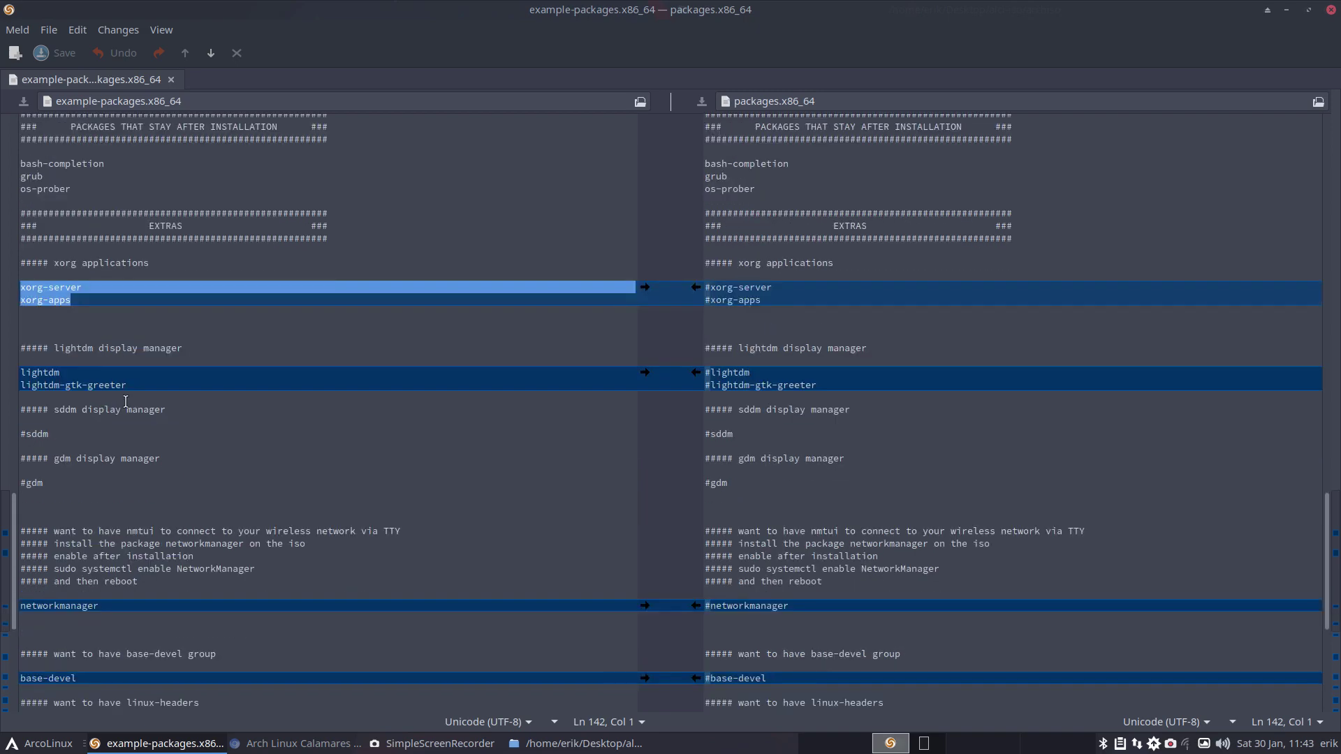
drag(134, 385, 14, 375)
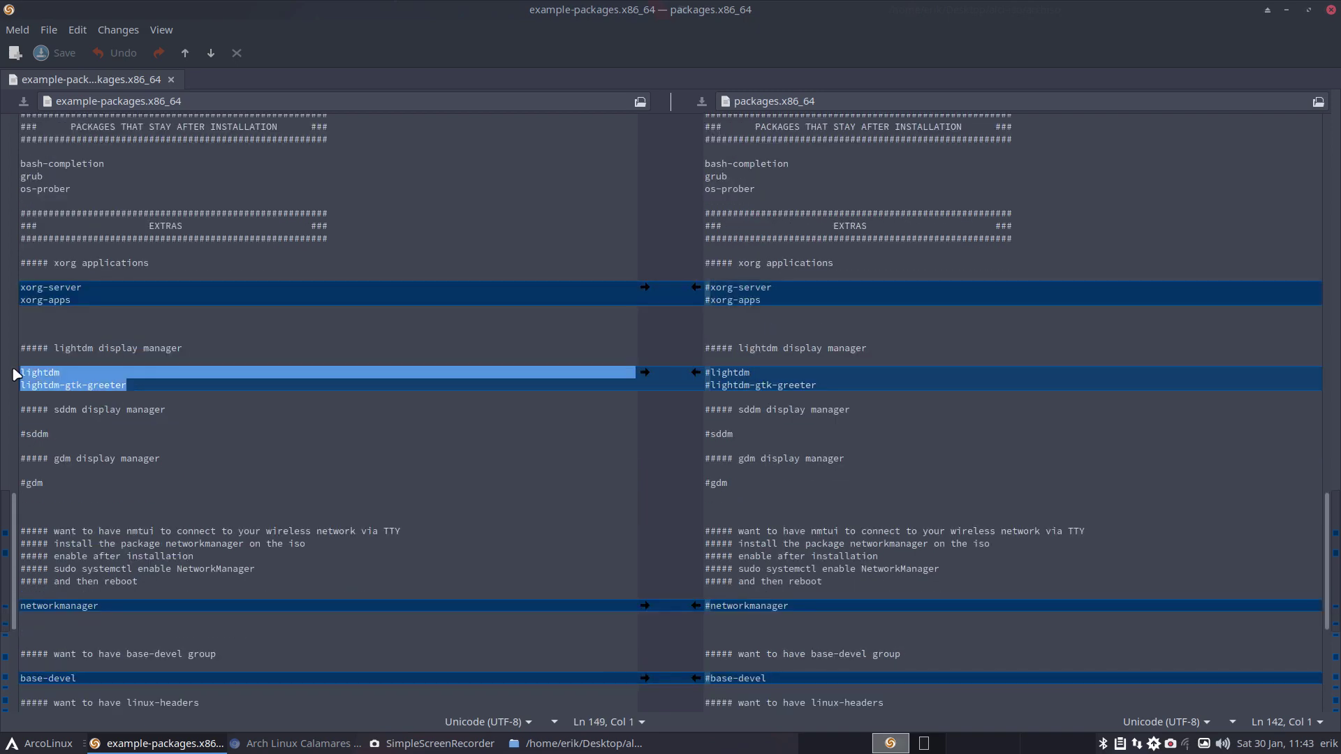
scroll(73, 382, down, 3)
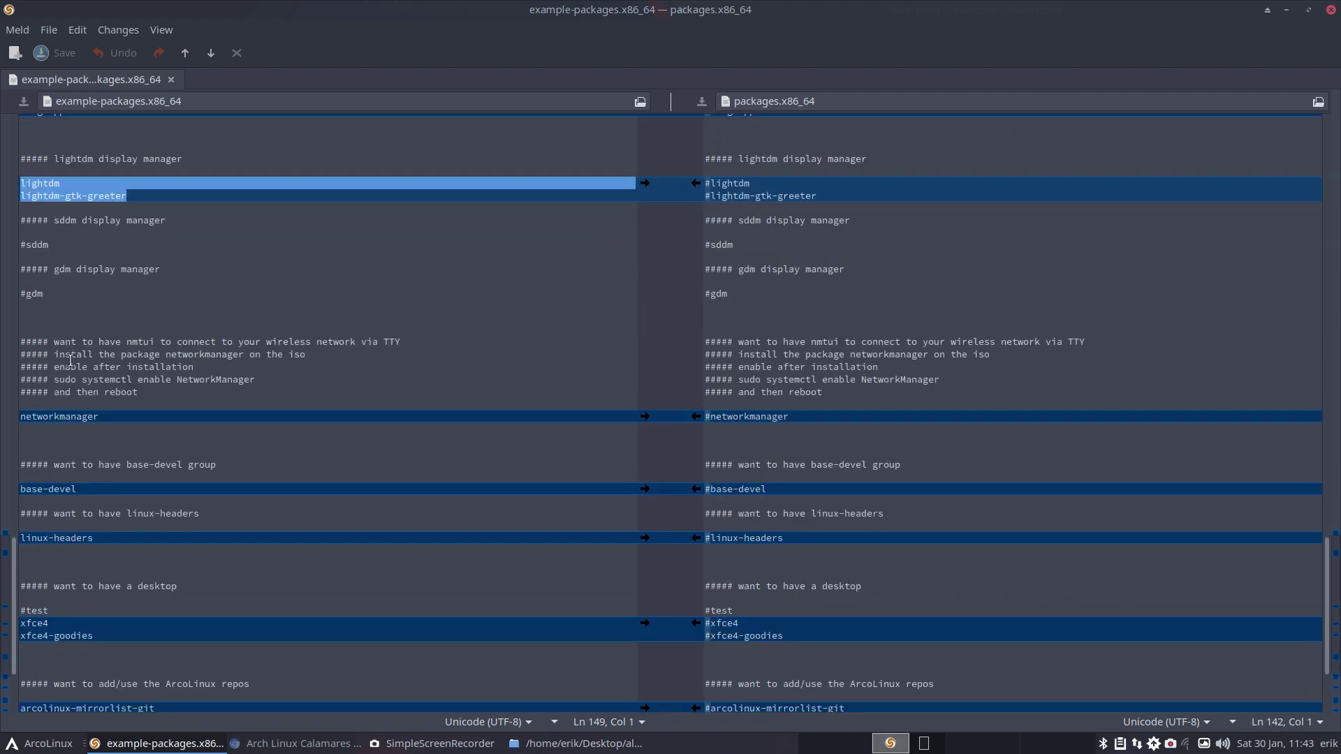
click(30, 255)
click(30, 301)
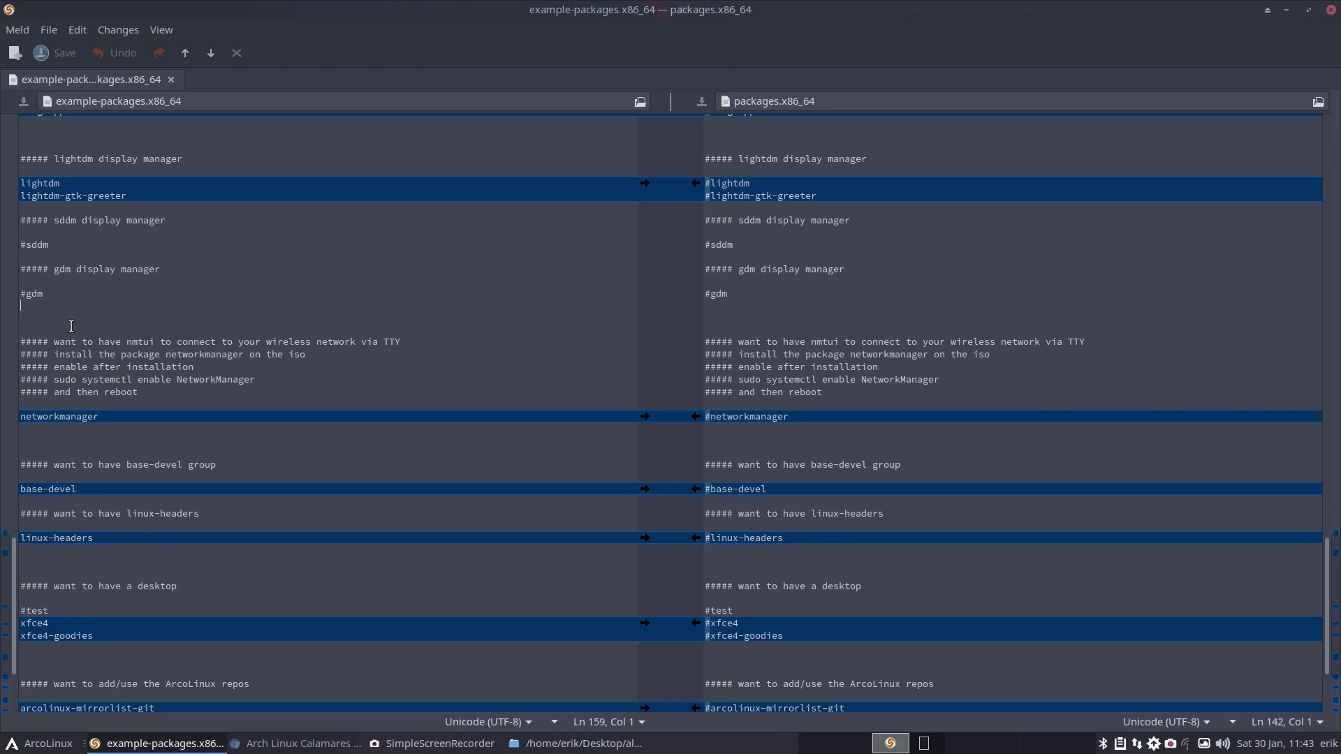
Step: Highlight the networkmanager package and the word nmtui in its comment in example-packages.x86_64
scroll(71, 326, down, 2)
drag(104, 290, 4, 289)
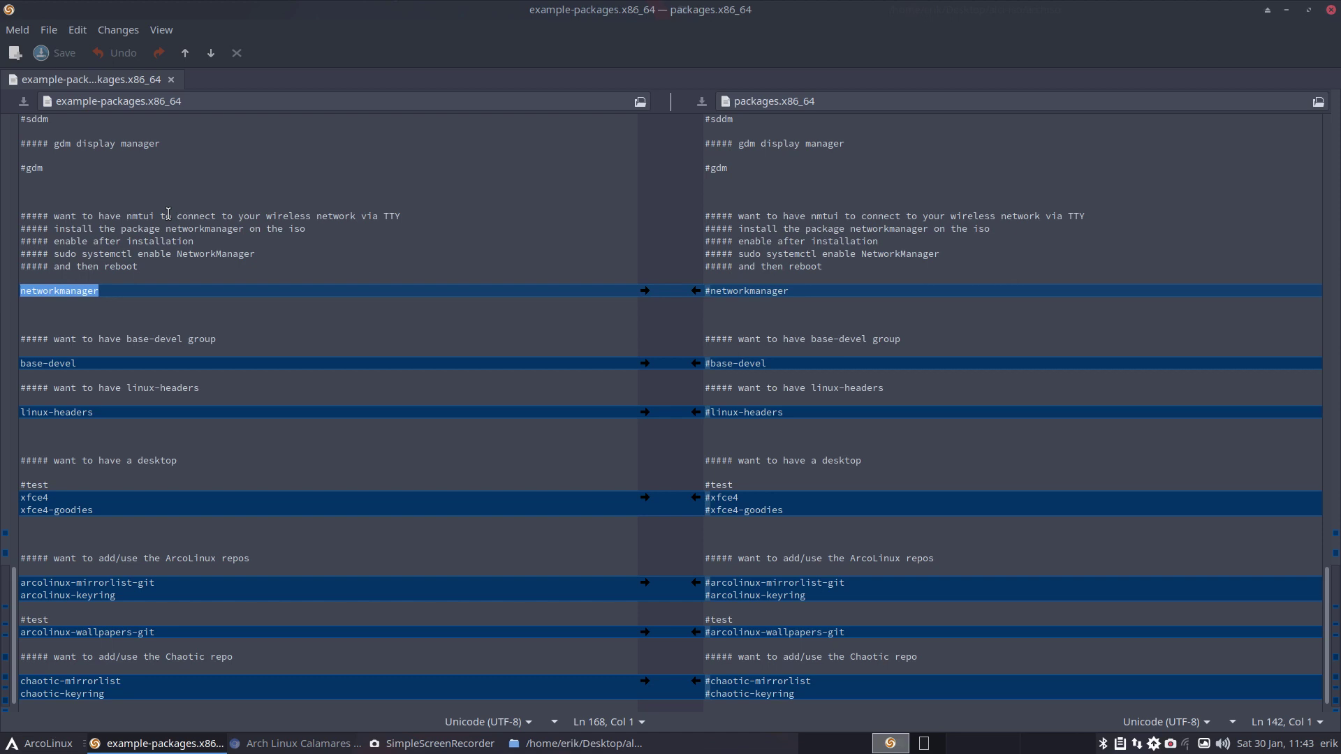
double_click(131, 217)
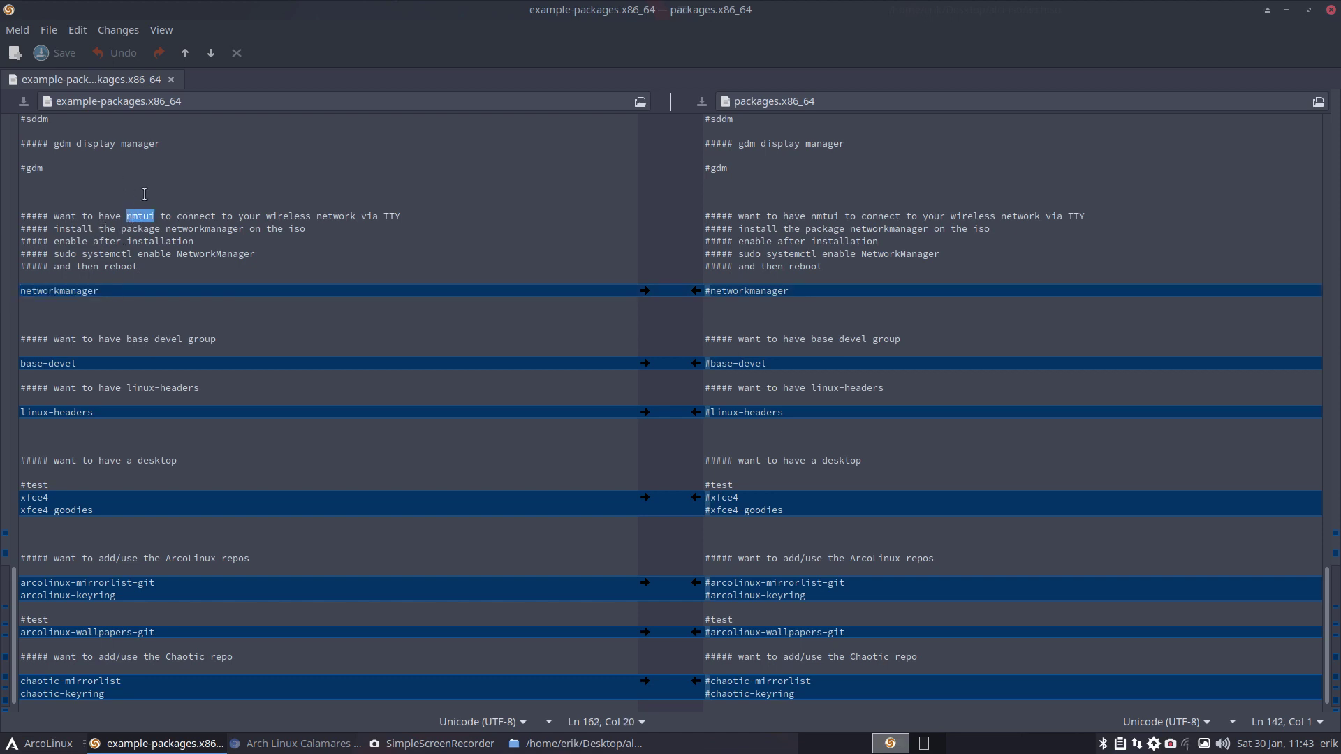
Step: Point out the sudo systemctl enable NetworkManager comment, base-devel group and linux-headers package in example-packages.x86_64
drag(258, 255, 5, 258)
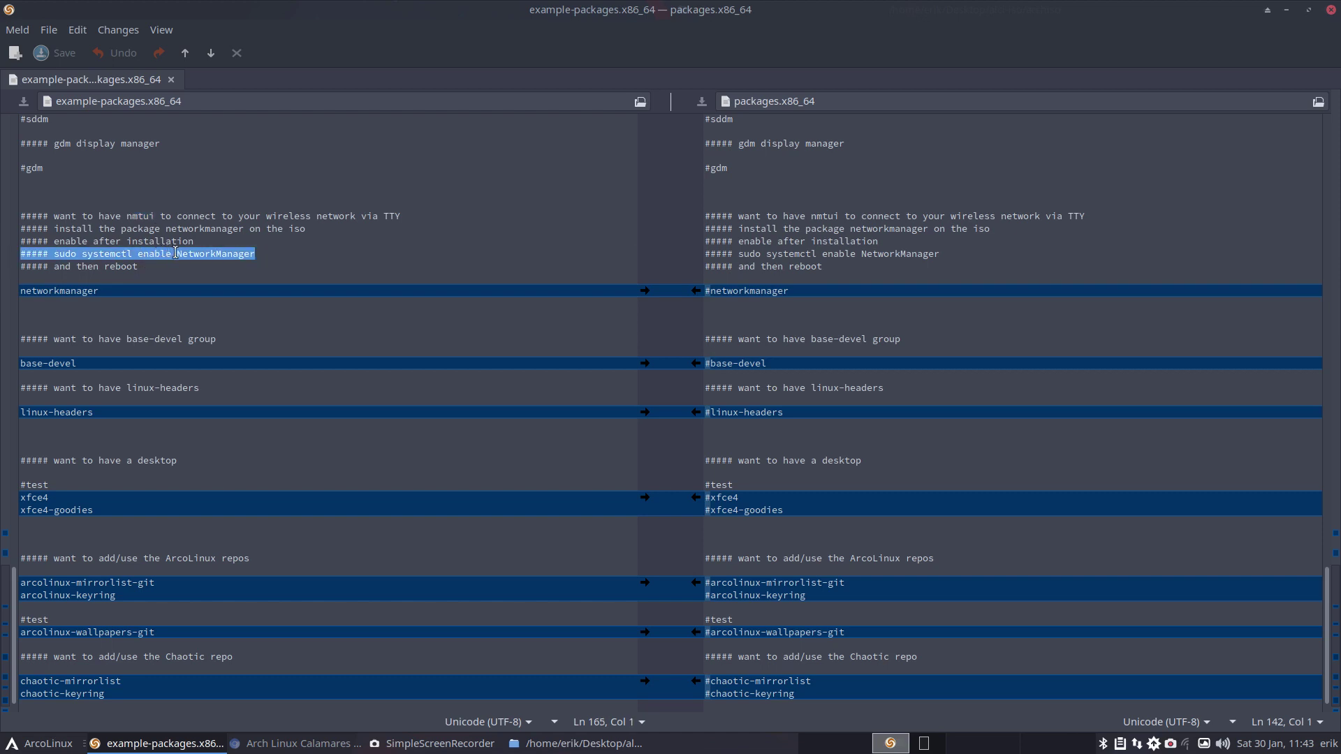
click(221, 253)
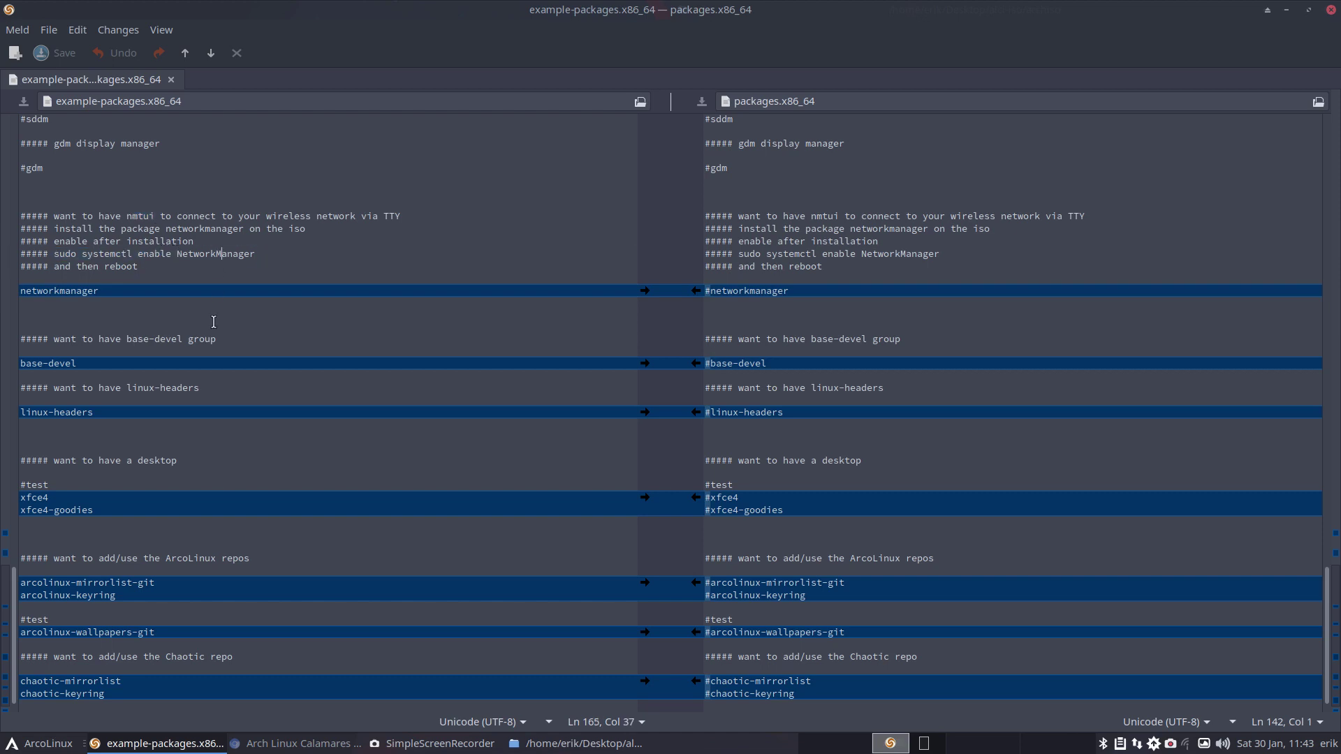
scroll(213, 321, down, 1)
click(54, 339)
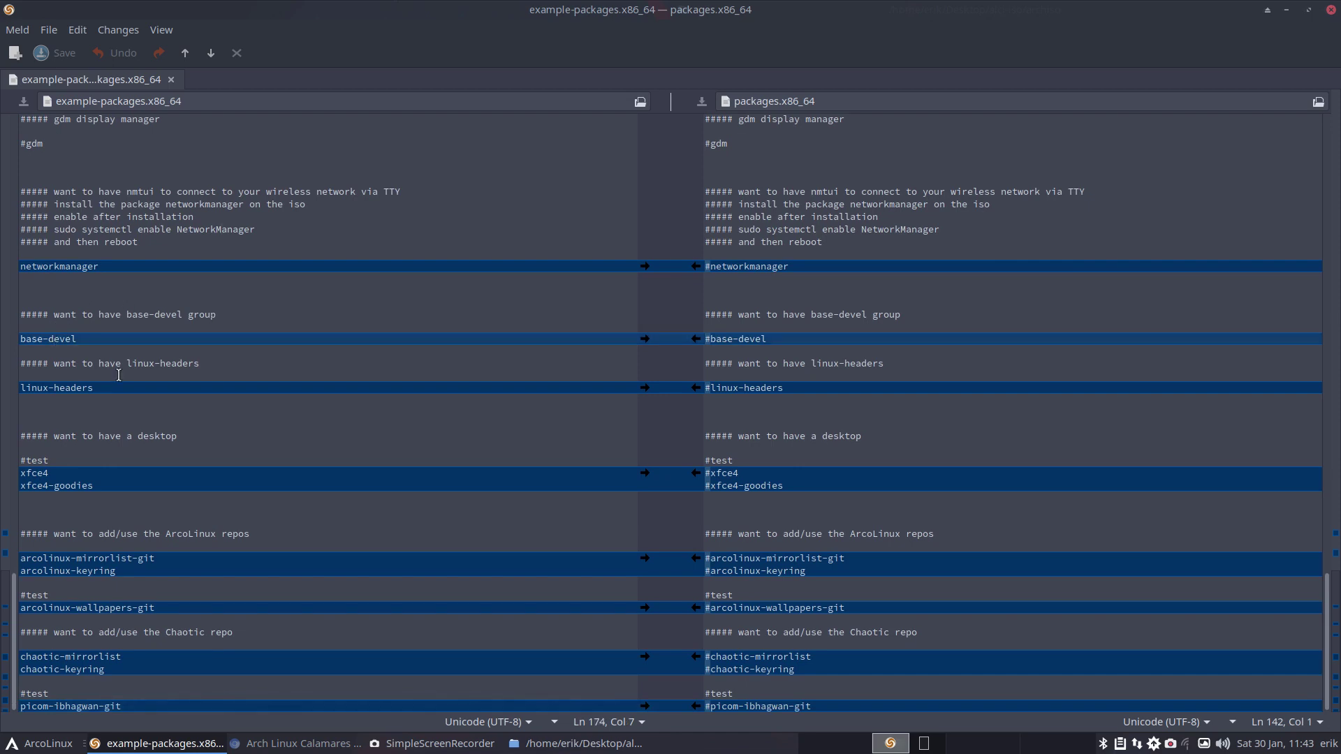
click(74, 388)
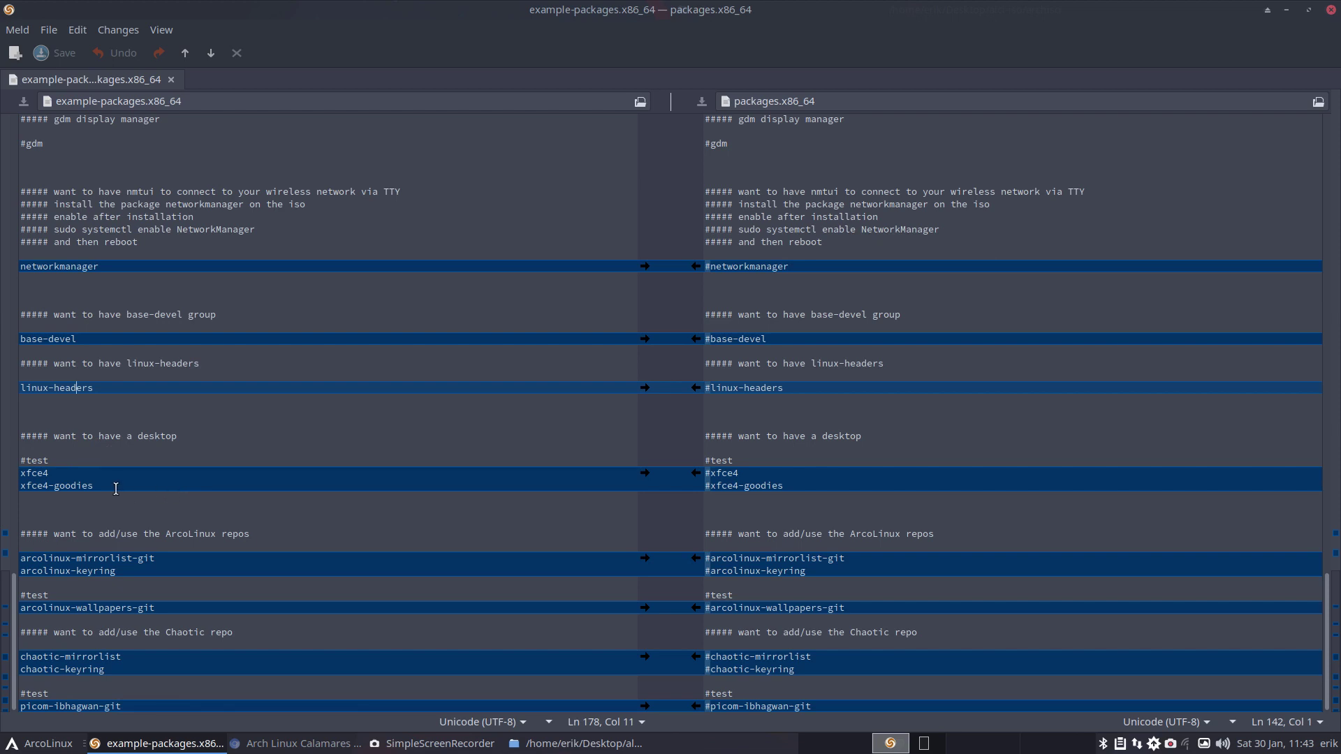
Step: Highlight the ArcoLinux mirrorlist and keyring packages and point out arcolinux-wallpapers-git in example-packages.x86_64
click(130, 558)
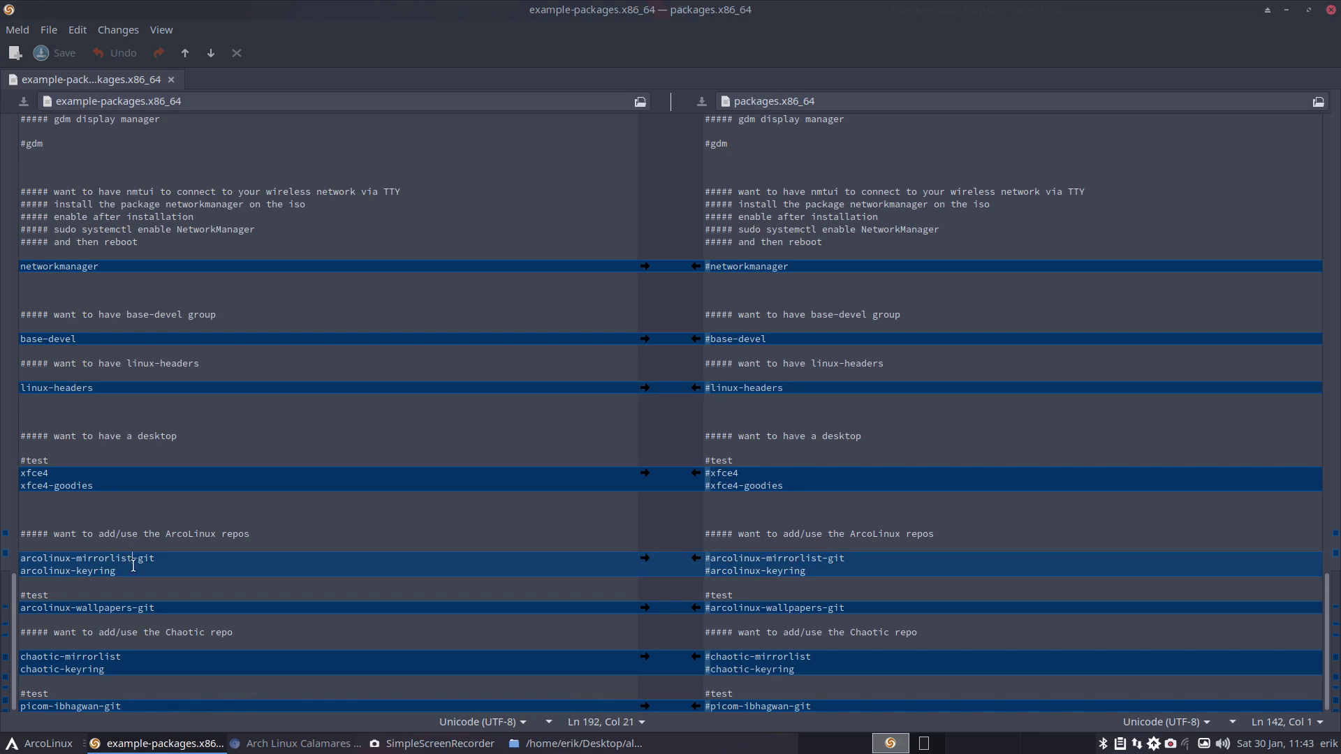
drag(133, 563, 59, 557)
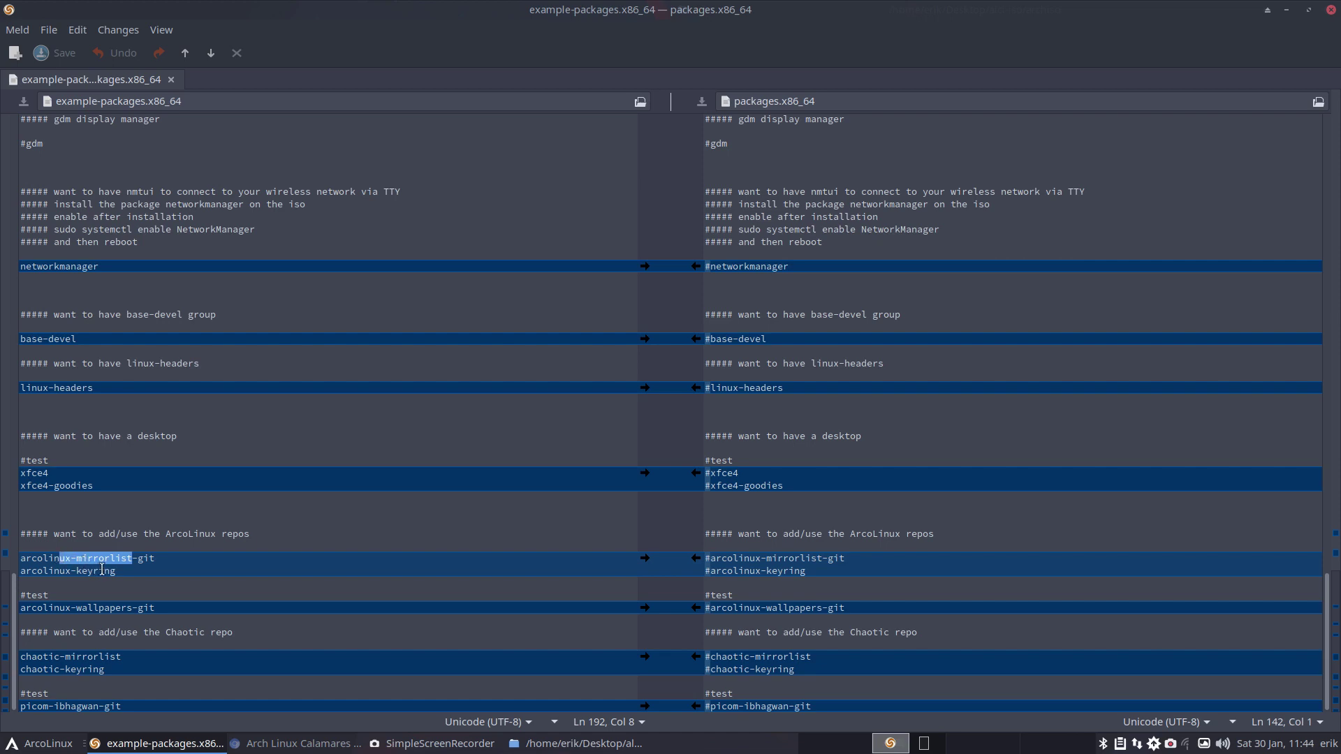
drag(105, 572, 37, 573)
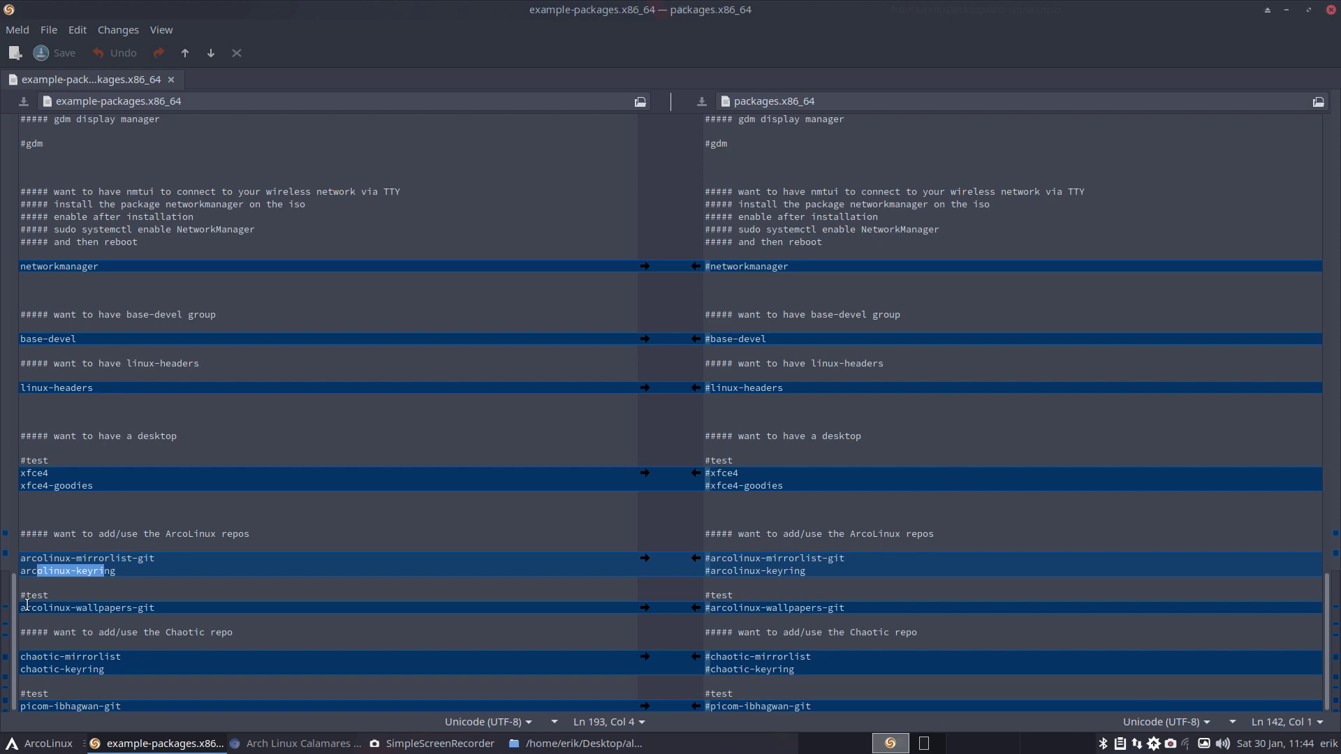
drag(115, 608, 42, 627)
click(65, 610)
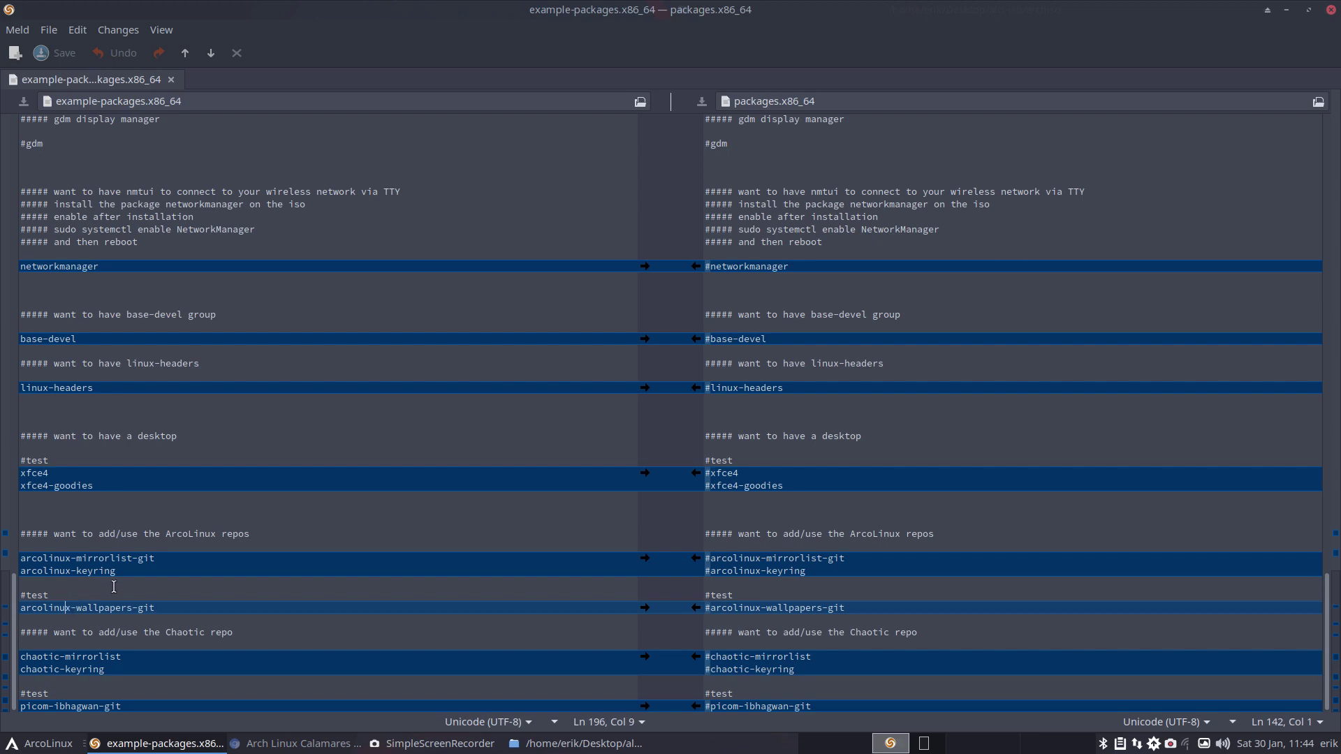
drag(116, 571, 11, 560)
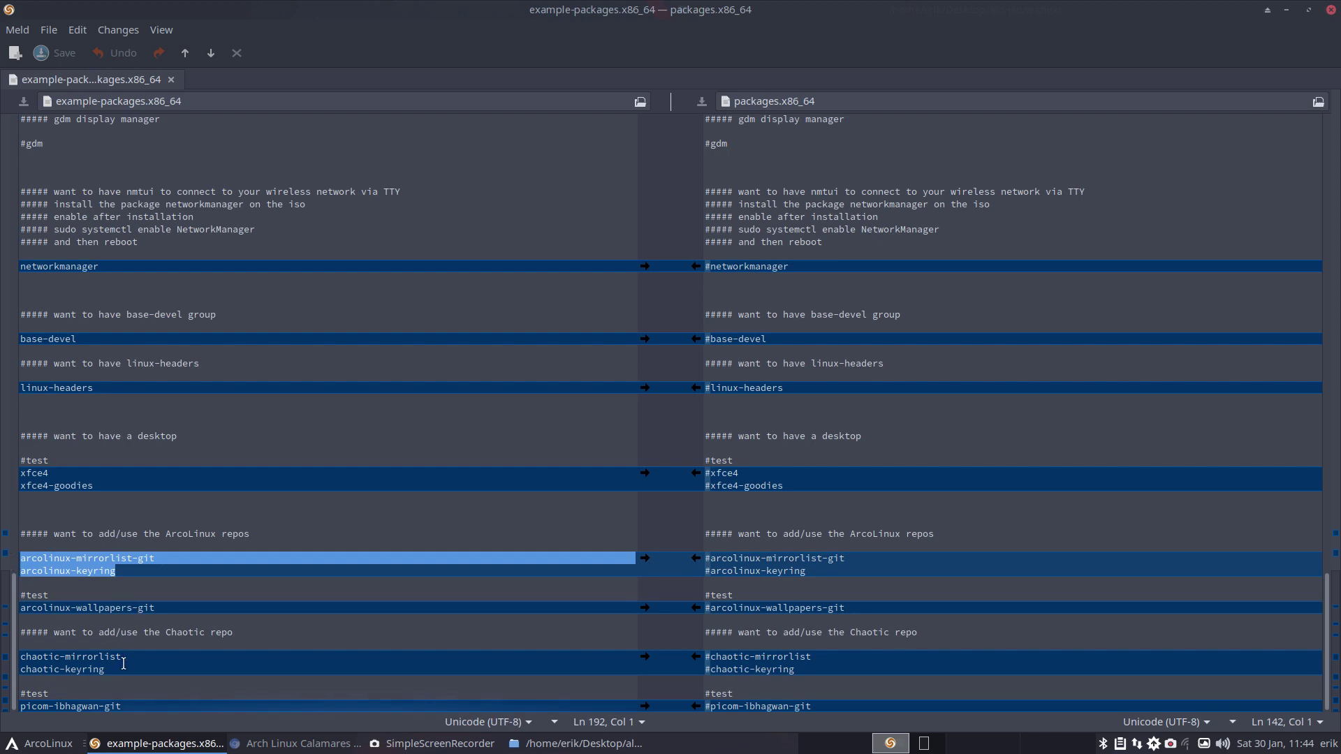
Step: Highlight chaotic-mirrorlist, chaotic-keyring and the picom-ibhagwan-git test package under the Chaotic repo section
drag(111, 669, 2, 662)
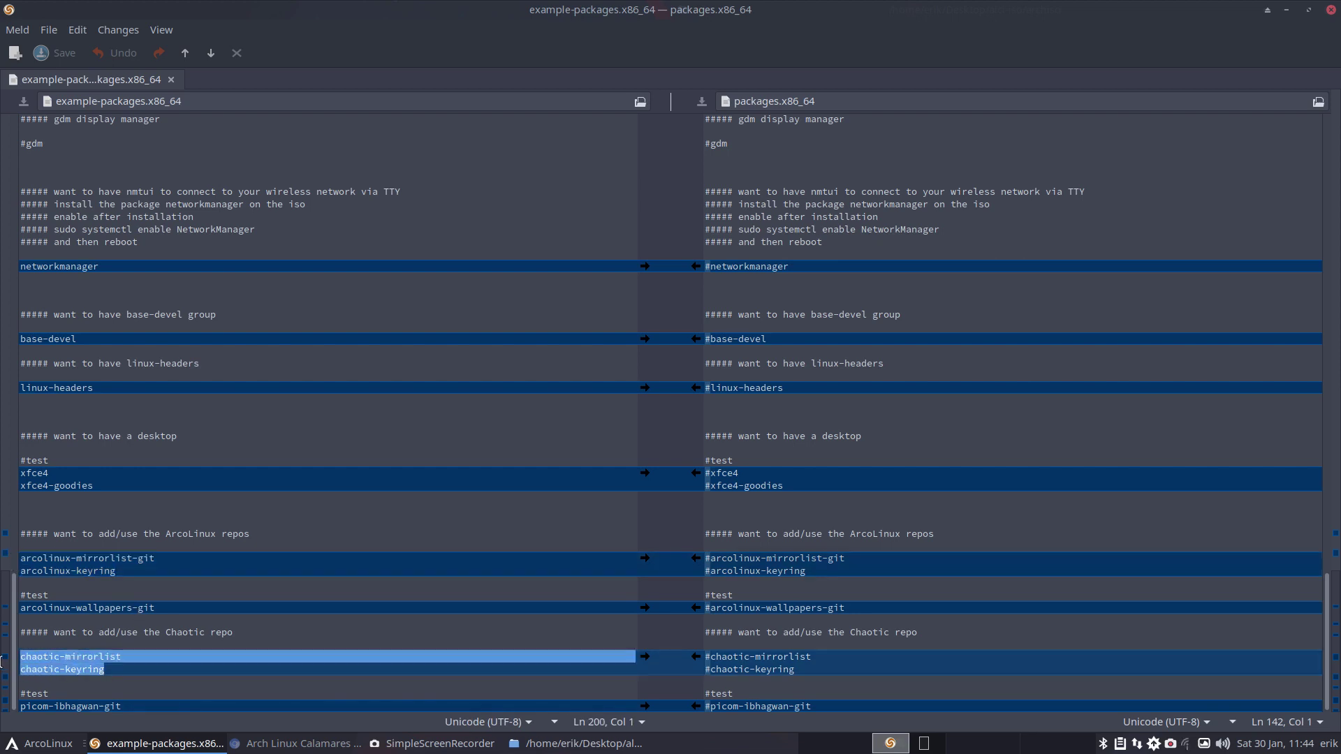
drag(121, 706, 2, 706)
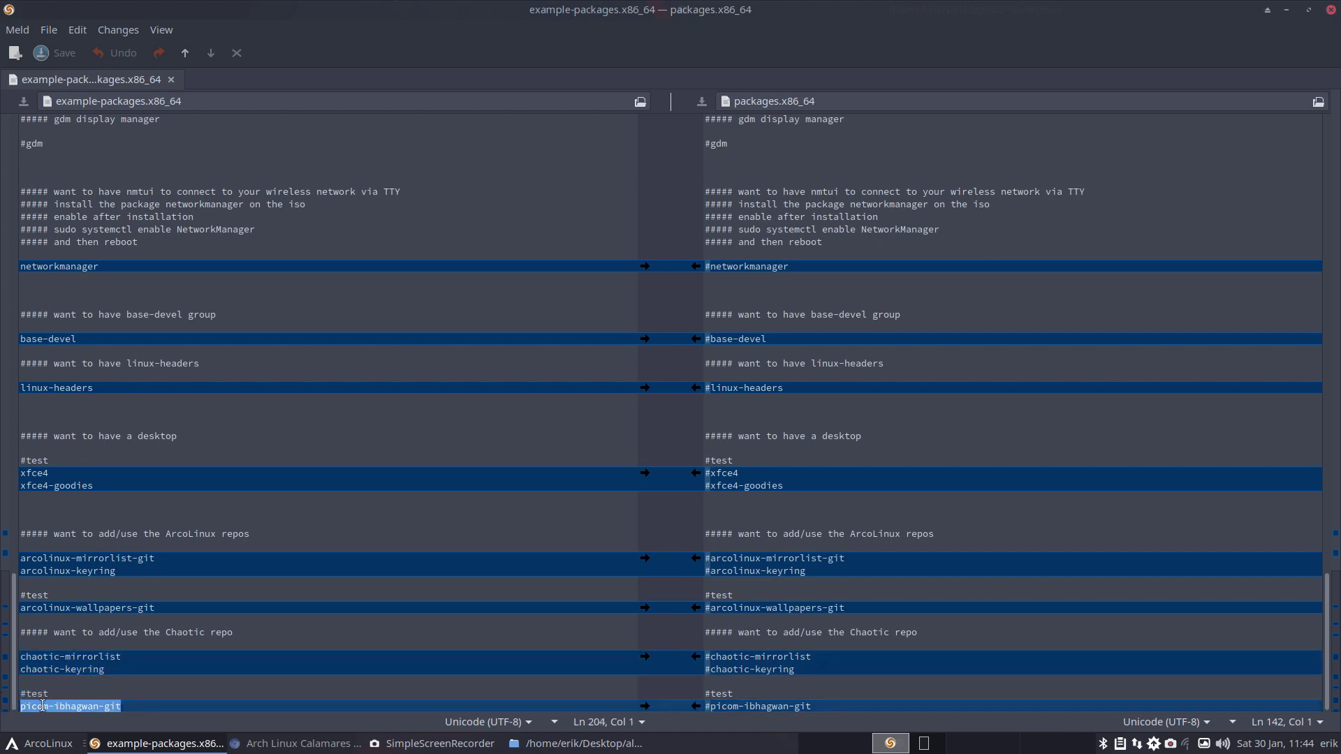
click(88, 686)
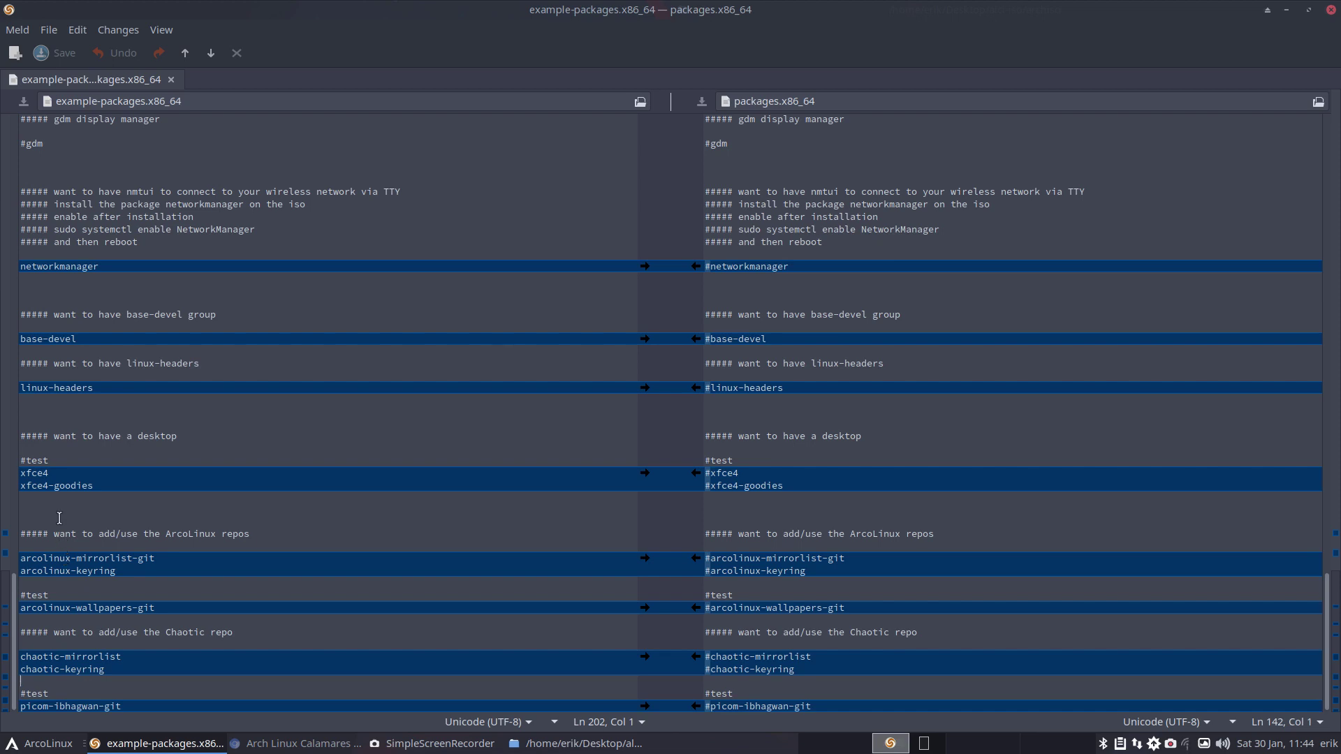
Step: Try adding a cinnamon entry below xfce4-goodies in example-packages.x86_64 and delete it again
click(52, 498)
text(cin)
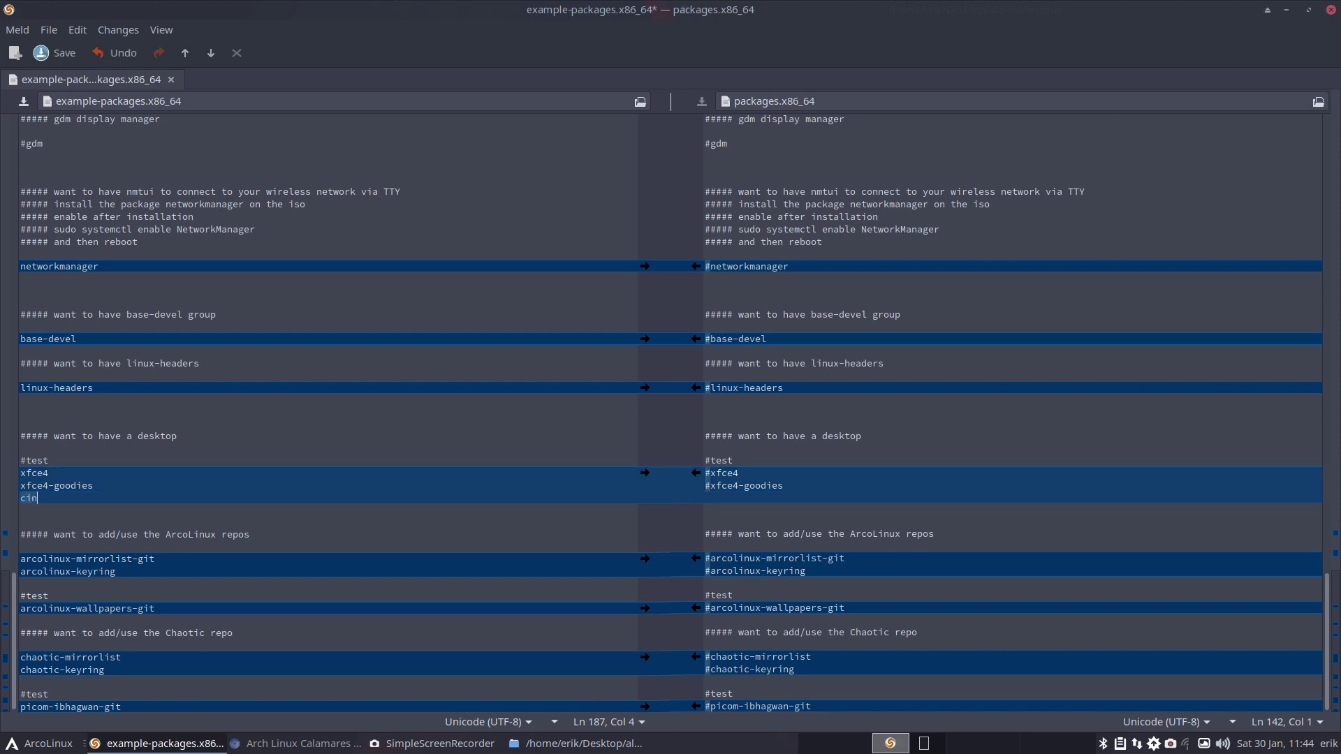
text(namon)
key(BackSpace)
key(BackSpace)
key(BackSpace)
key(BackSpace)
key(BackSpace)
key(BackSpace)
key(BackSpace)
key(BackSpace)
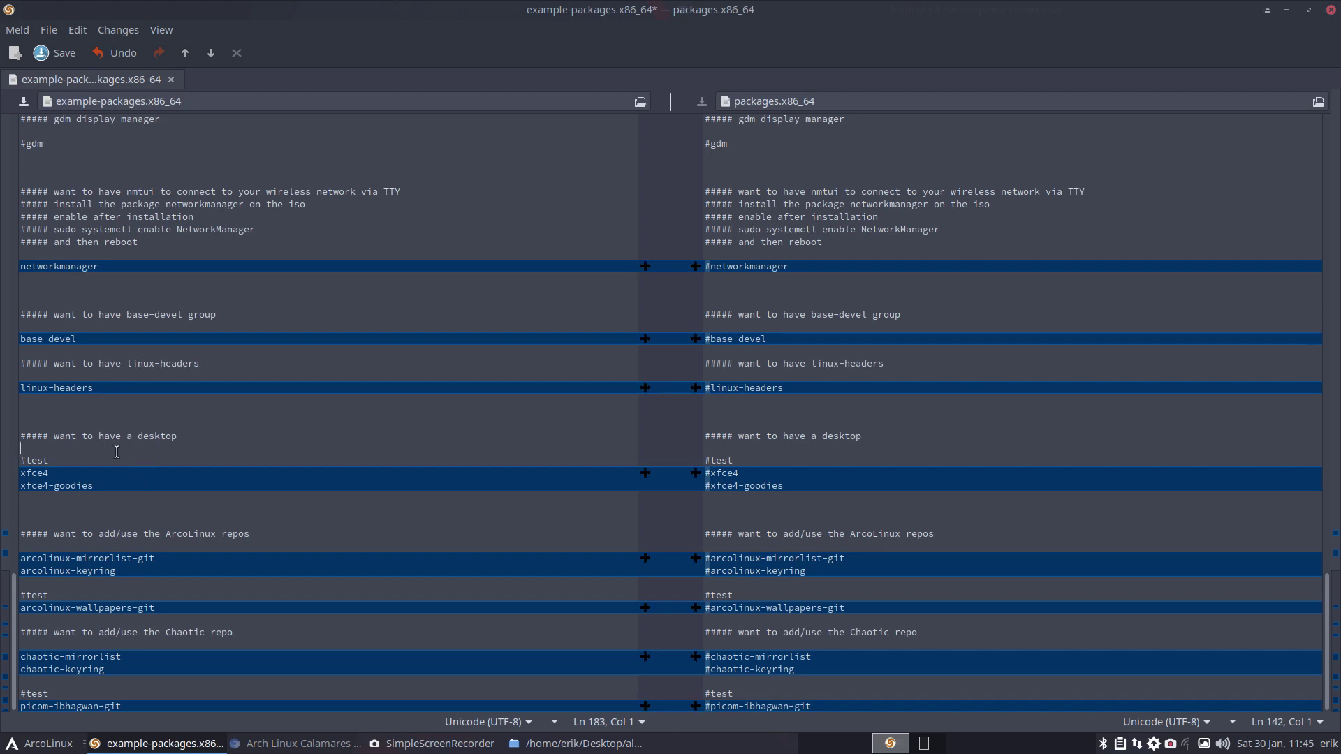
Step: Try entering cinnamo below xfce4-goodies again and undo all the edits to example-packages.x86_64
key(Down)
key(Down)
key(Down)
key(Down)
text(cinnamo)
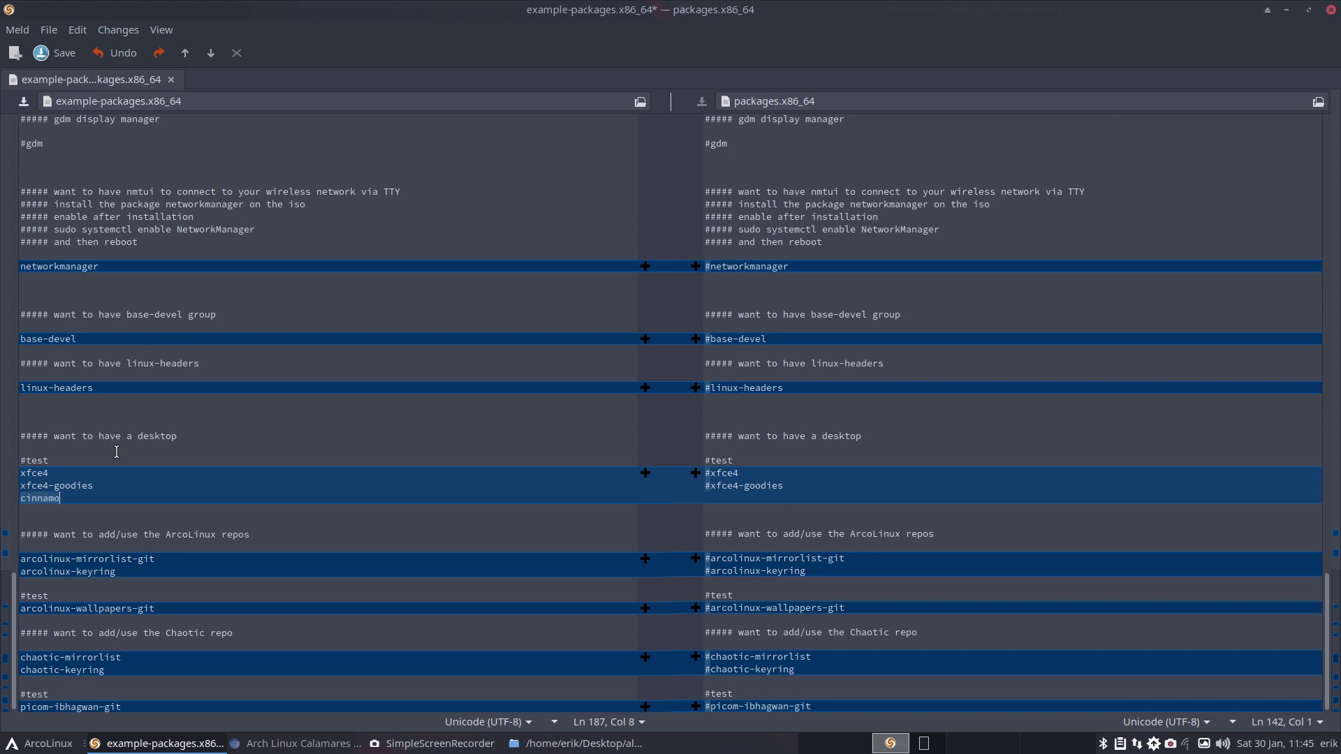
key(ctrl+z)
key(ctrl+z)
key(ctrl+z)
key(ctrl+z)
key(ctrl+z)
key(ctrl+z)
key(ctrl+z)
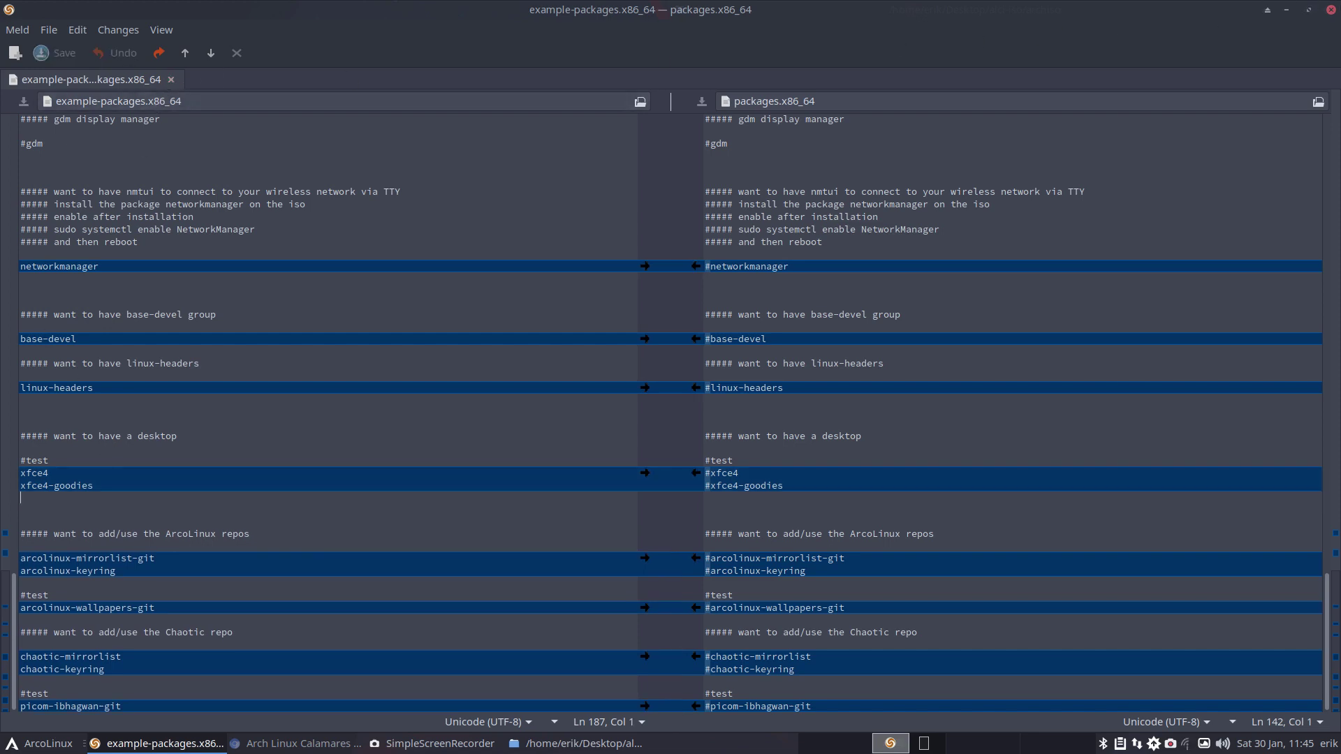
Step: Close the comparison, select example-packages.x86_64 and original-packages.x86_64 in the archiso folder to point them out, and clear the selection
click(1330, 9)
click(989, 200)
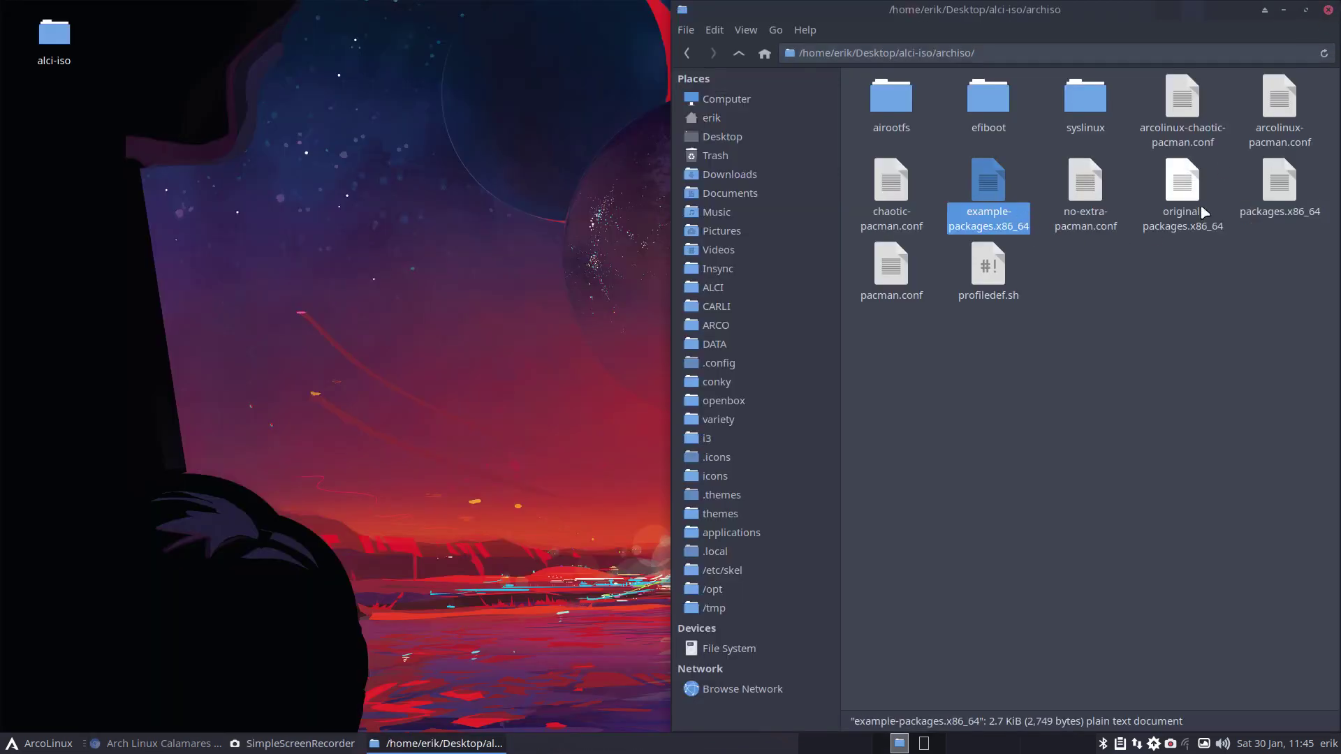
ctrl+click(1182, 199)
click(1197, 268)
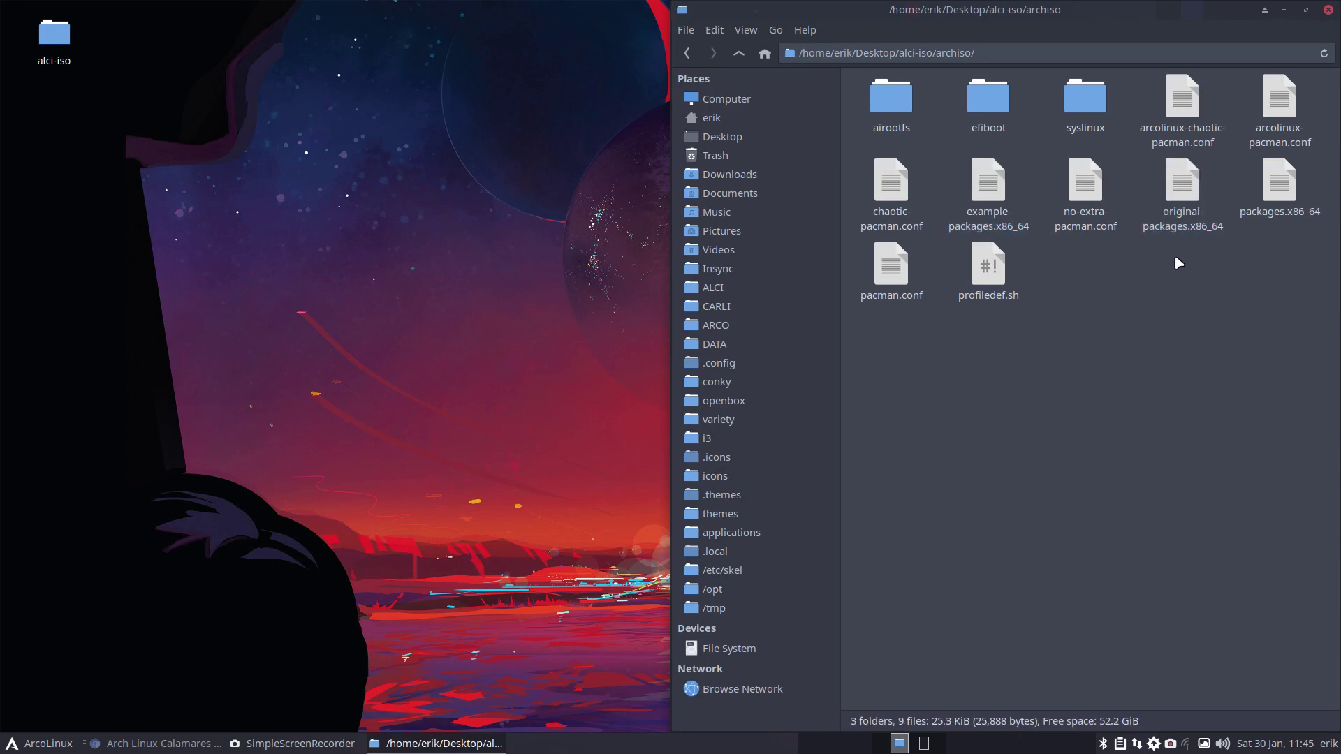
Step: Compare original-packages.x86_64 with packages.x86_64 from the archiso folder in Meld, and close the comparison
drag(1175, 260, 1269, 187)
right_click(1269, 188)
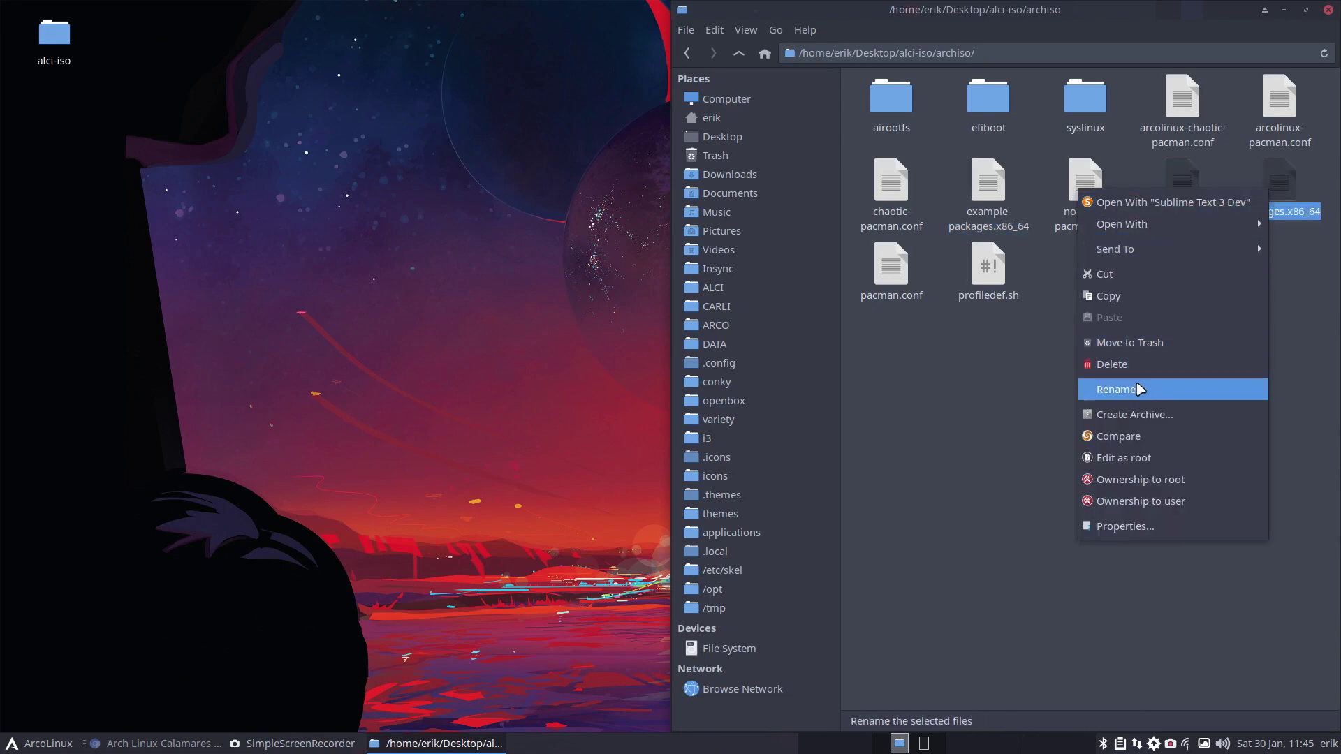
click(1134, 436)
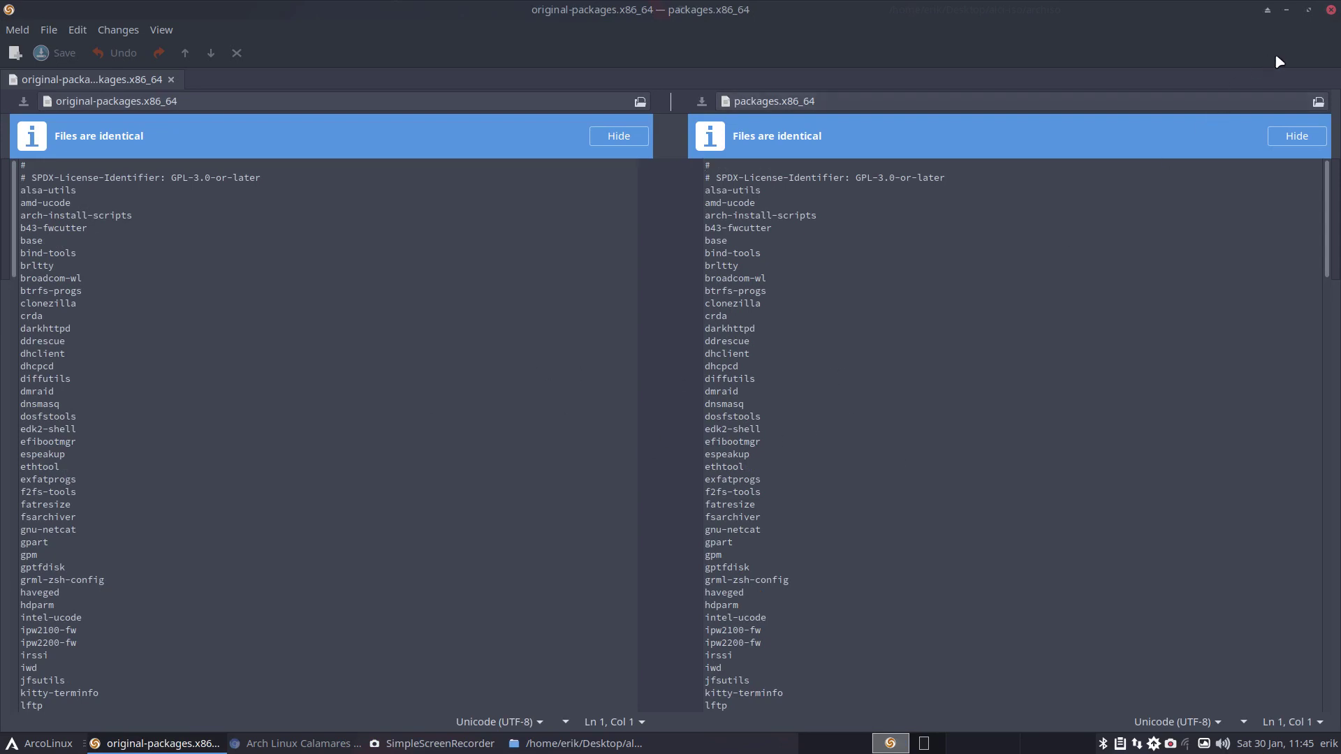
click(1330, 11)
Step: Point out packages.x86_64 and original-packages.x86_64 in the archiso folder by selecting each in turn
click(1272, 259)
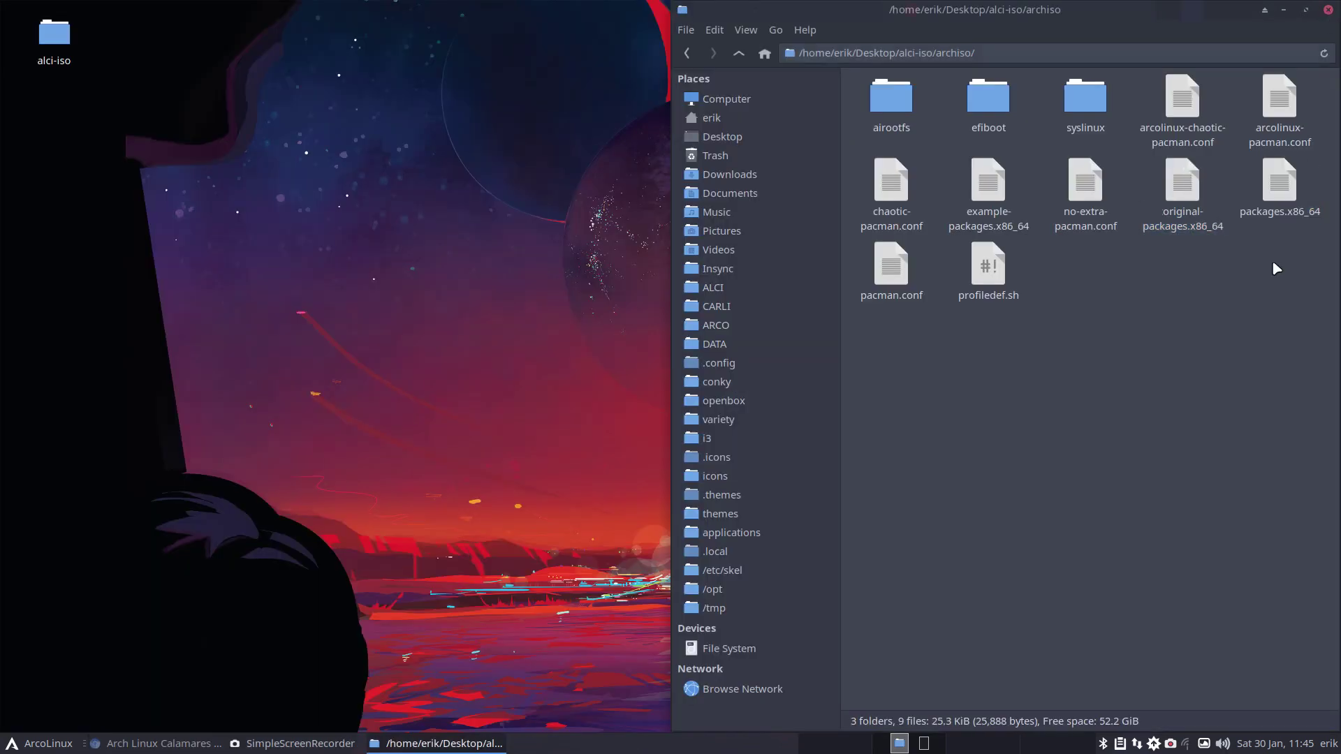
click(1282, 207)
click(1180, 192)
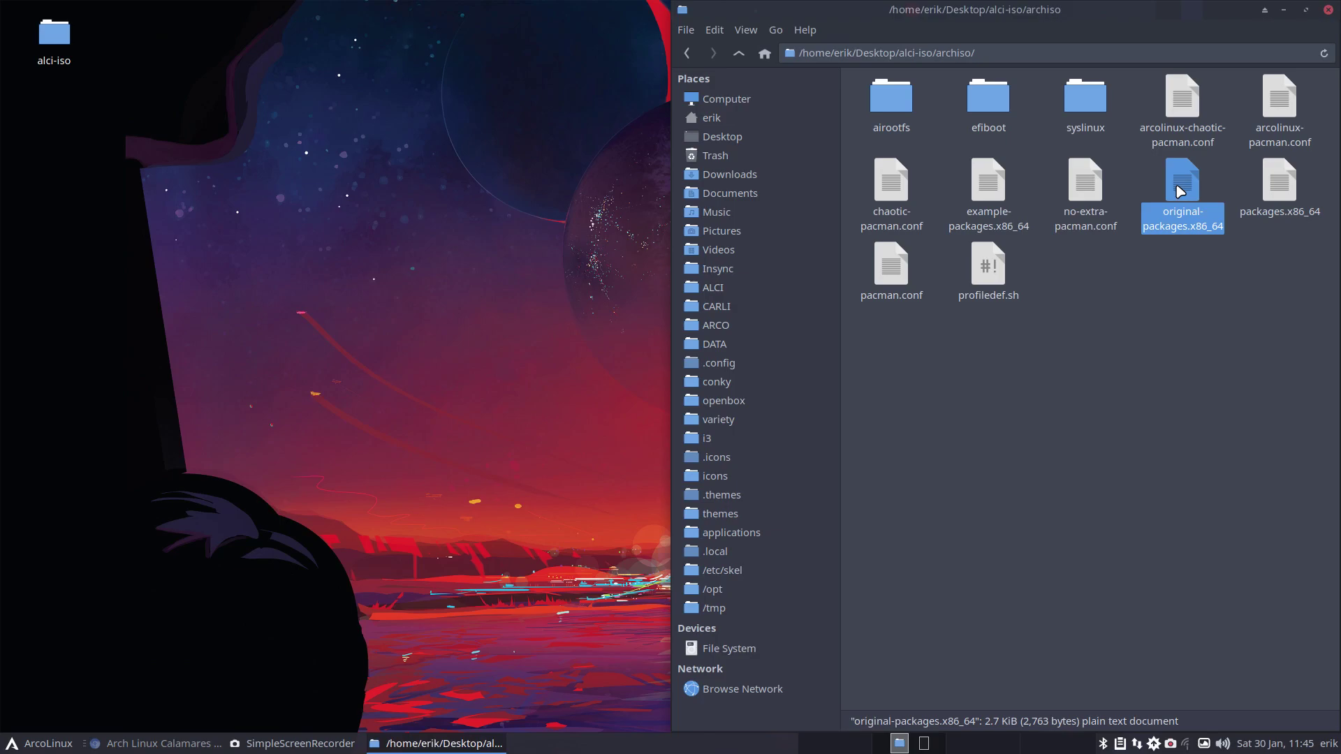
Step: Switch to the browser, review the Xfce4 install commands in the Calamares installer article, and glance at the ArcoLinuxD site
click(165, 743)
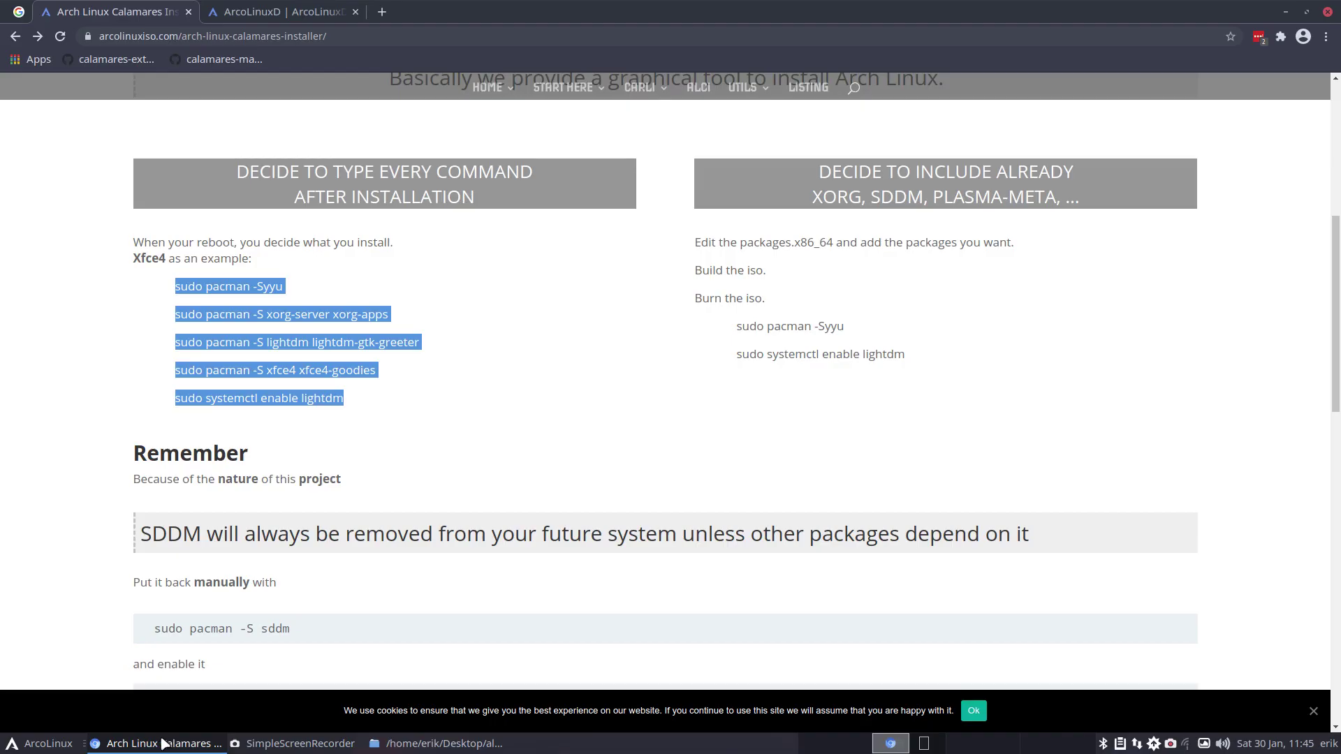
click(574, 411)
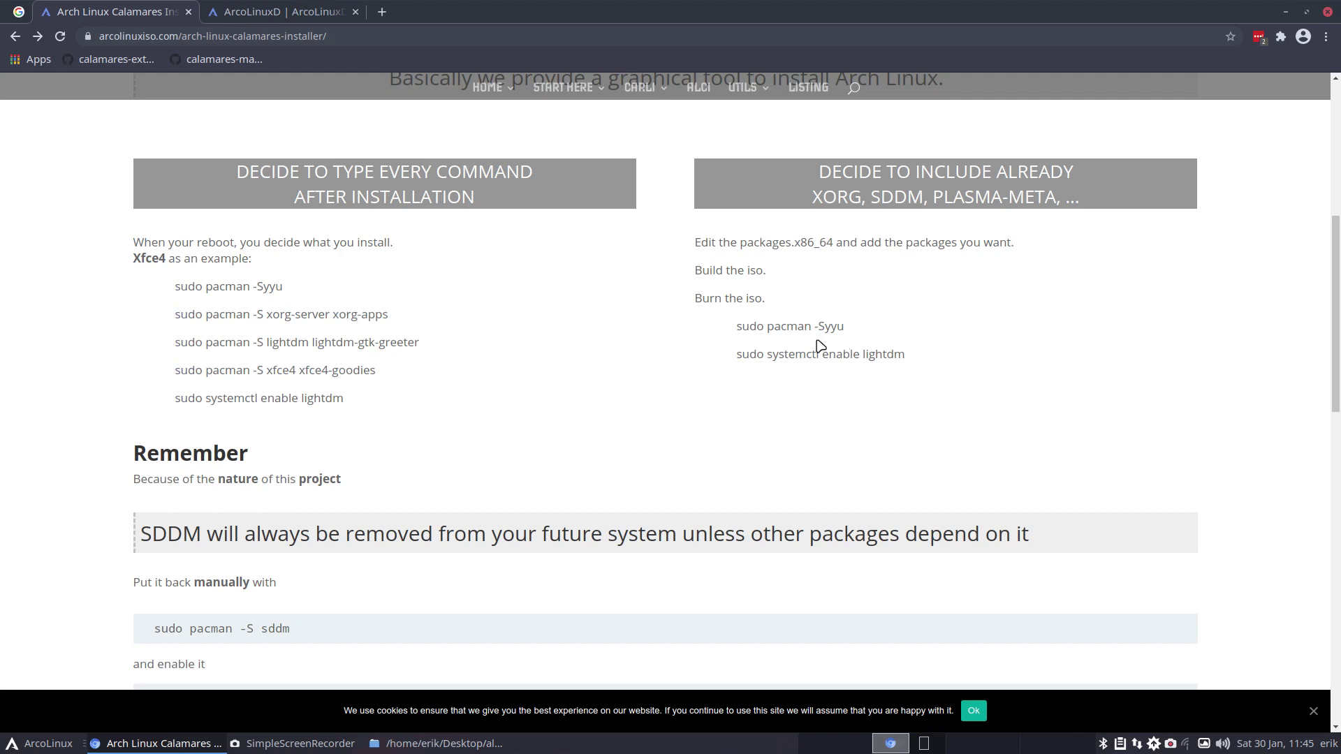
click(305, 14)
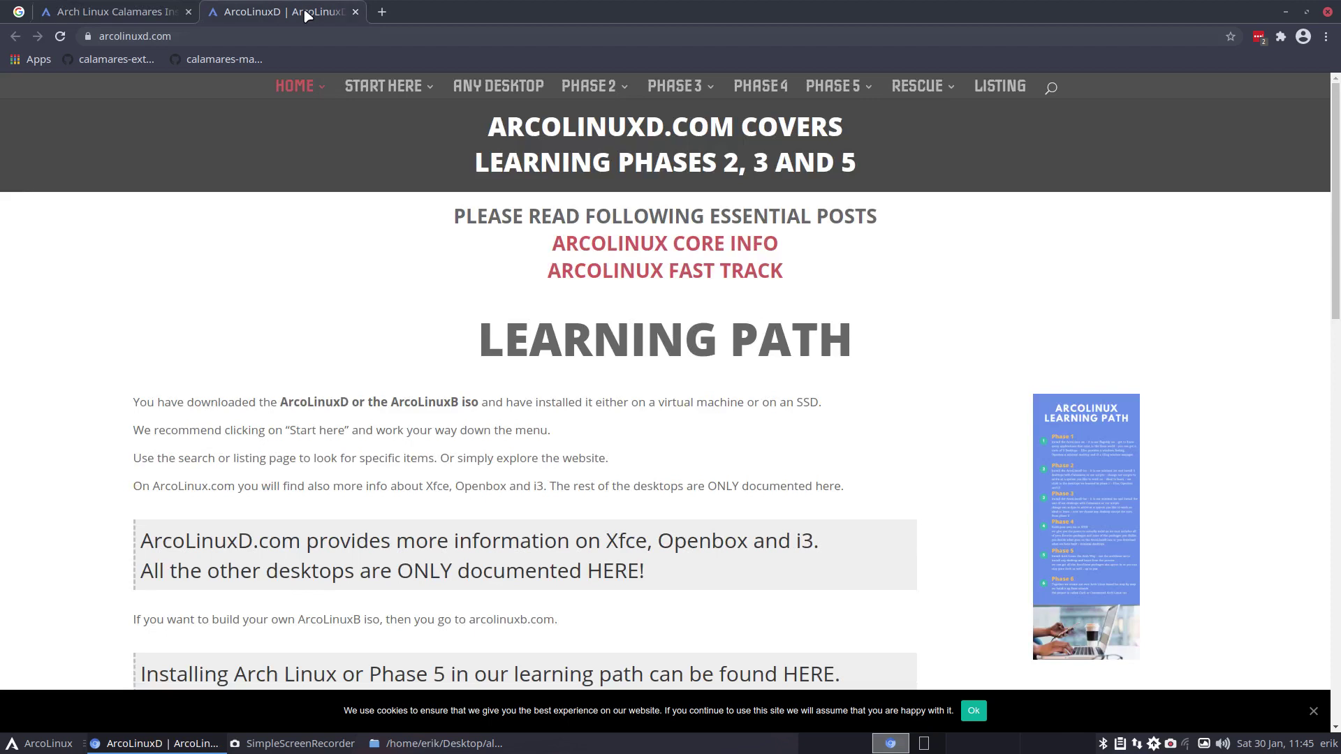
click(154, 10)
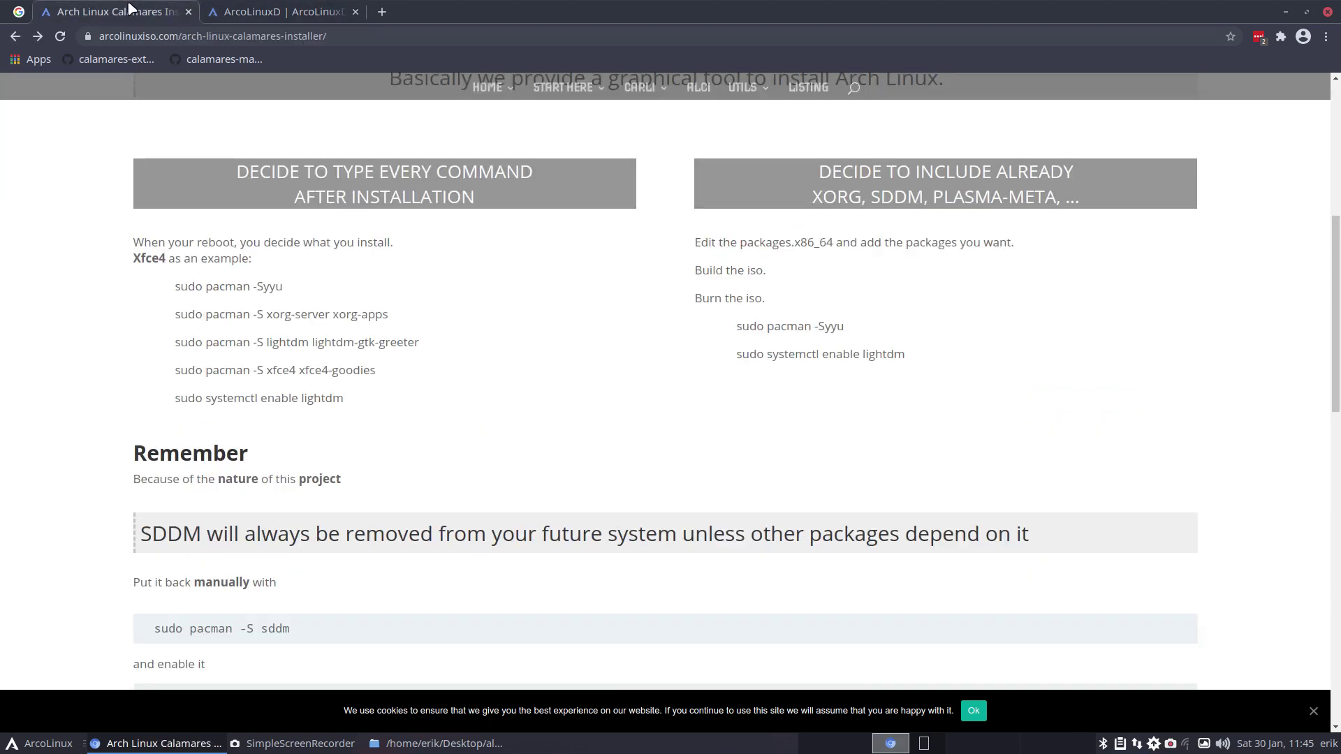
Step: Return to the How to get started with ALCI article, review its short version, and tile the browser beside the file manager
click(15, 37)
click(38, 39)
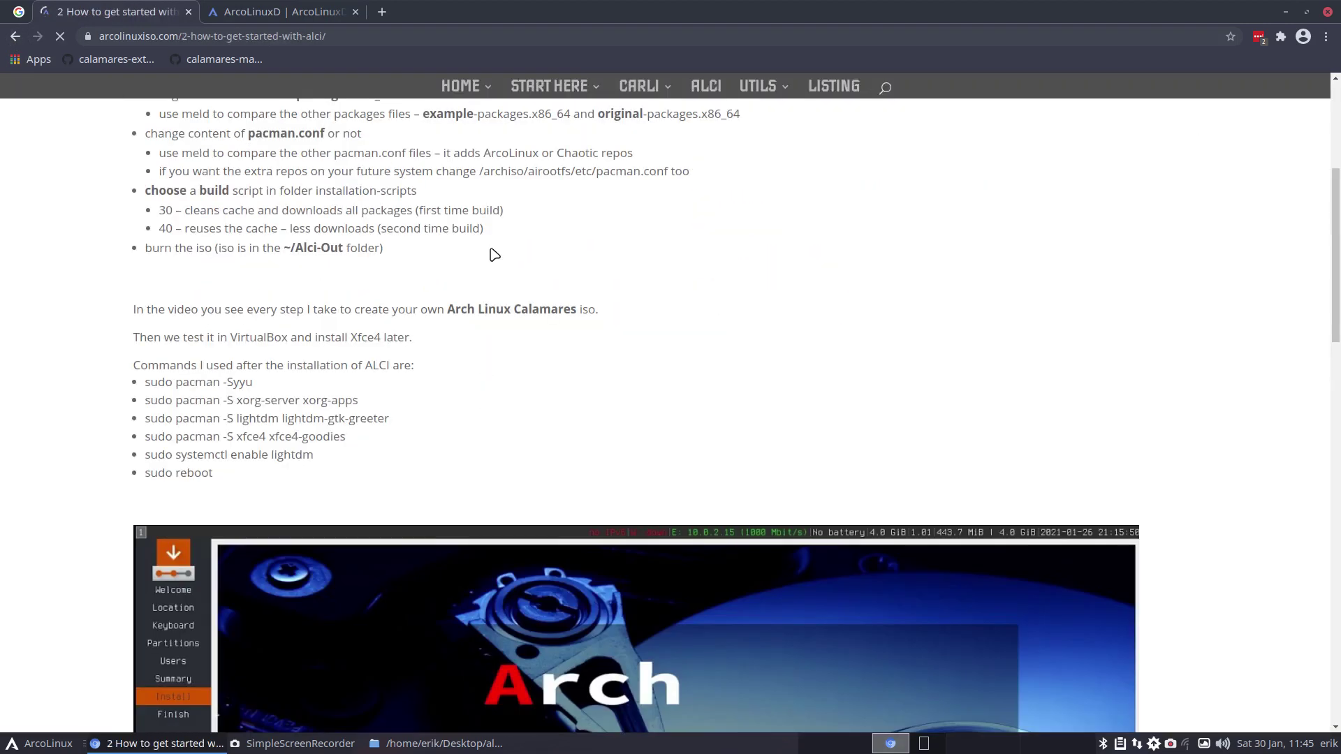
scroll(491, 250, up, 5)
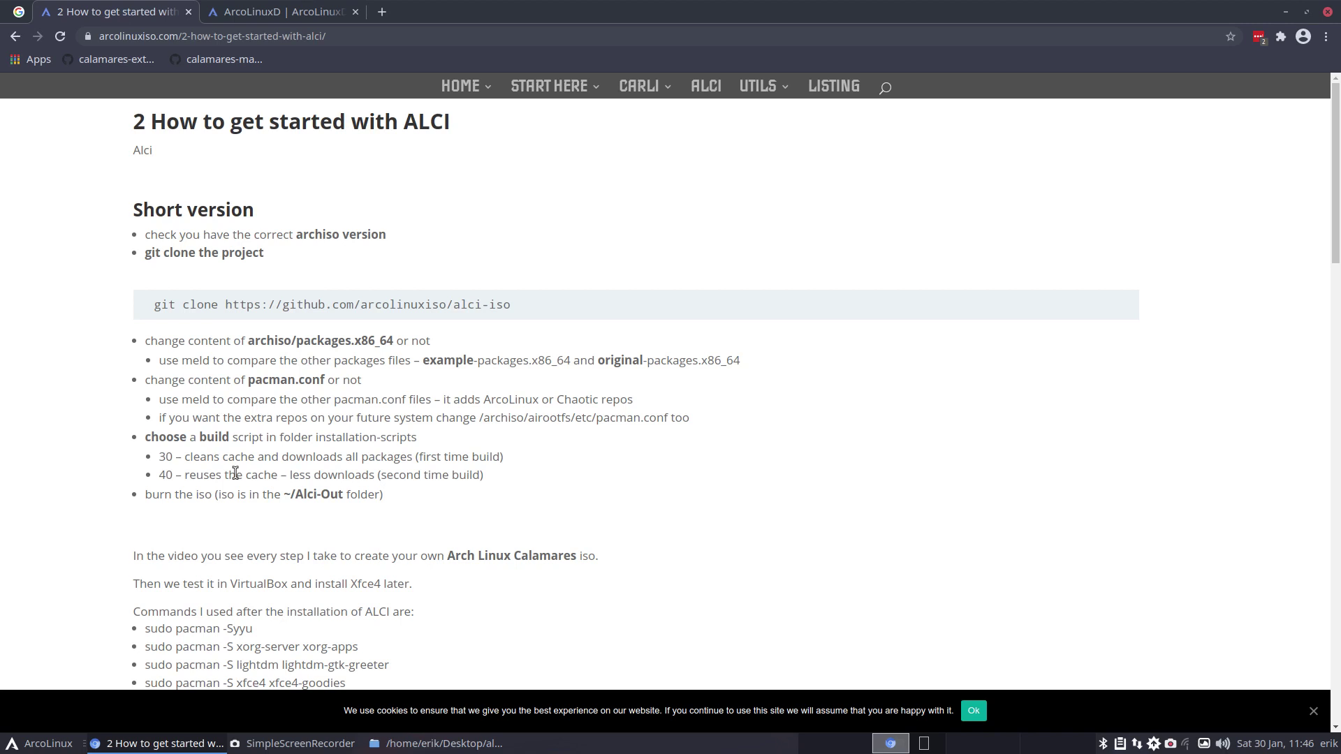
scroll(213, 457, down, 1)
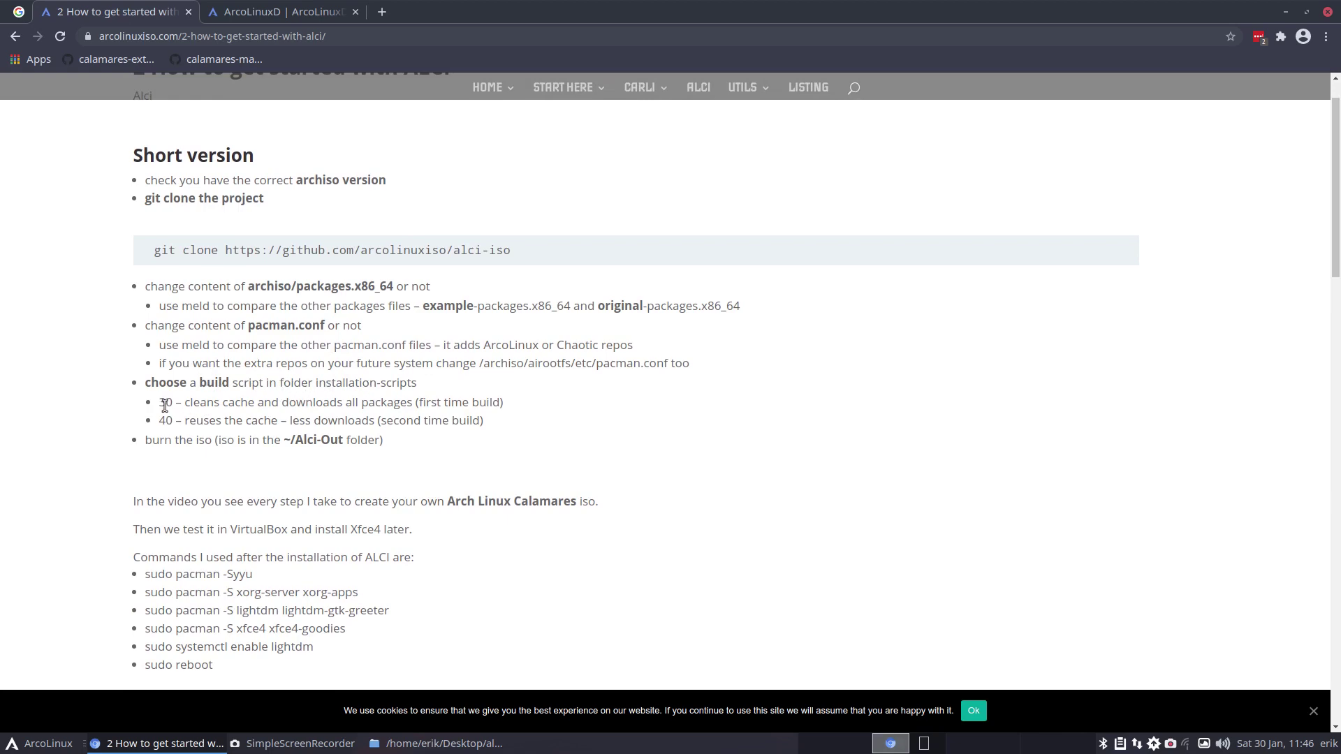
drag(585, 20, 1, 299)
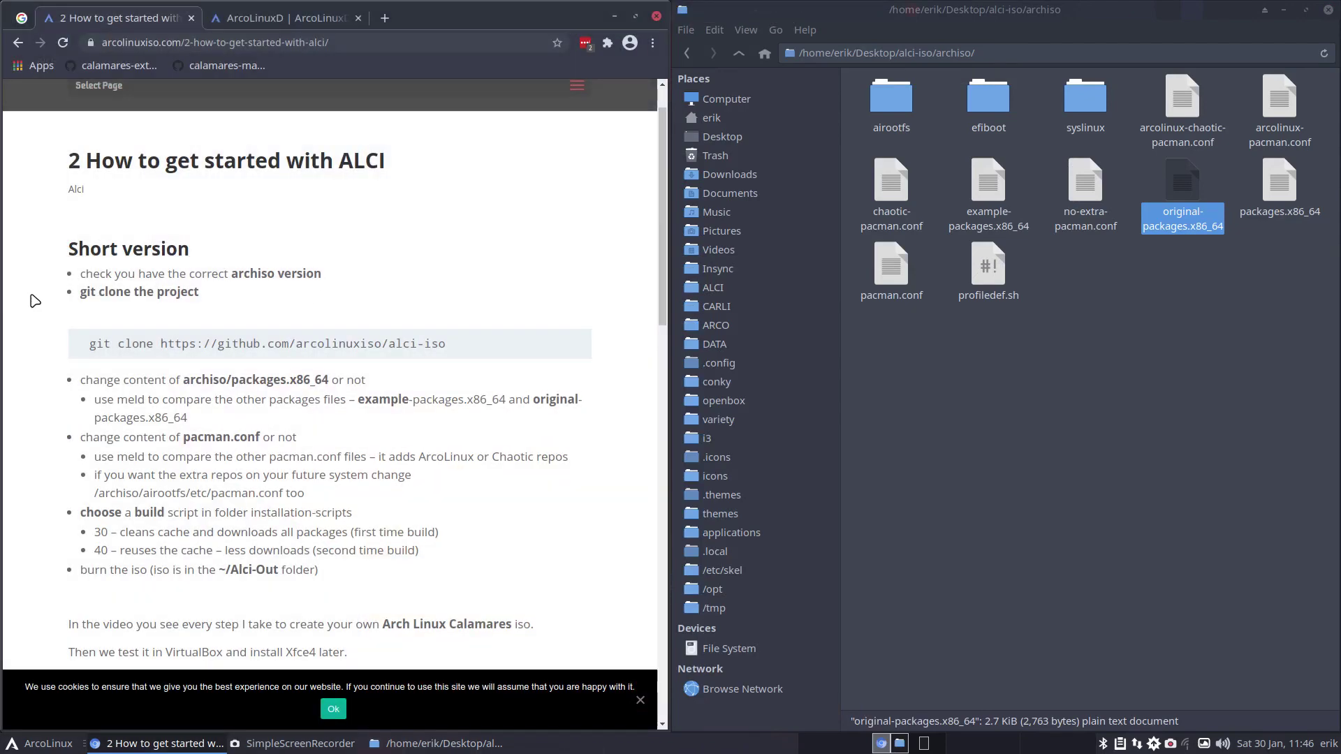
Step: Open the installation-scripts folder of alci-iso and select 30-build-the-iso-the-first-time.sh and 40-build-the-iso-local-again.sh in turn
click(1095, 372)
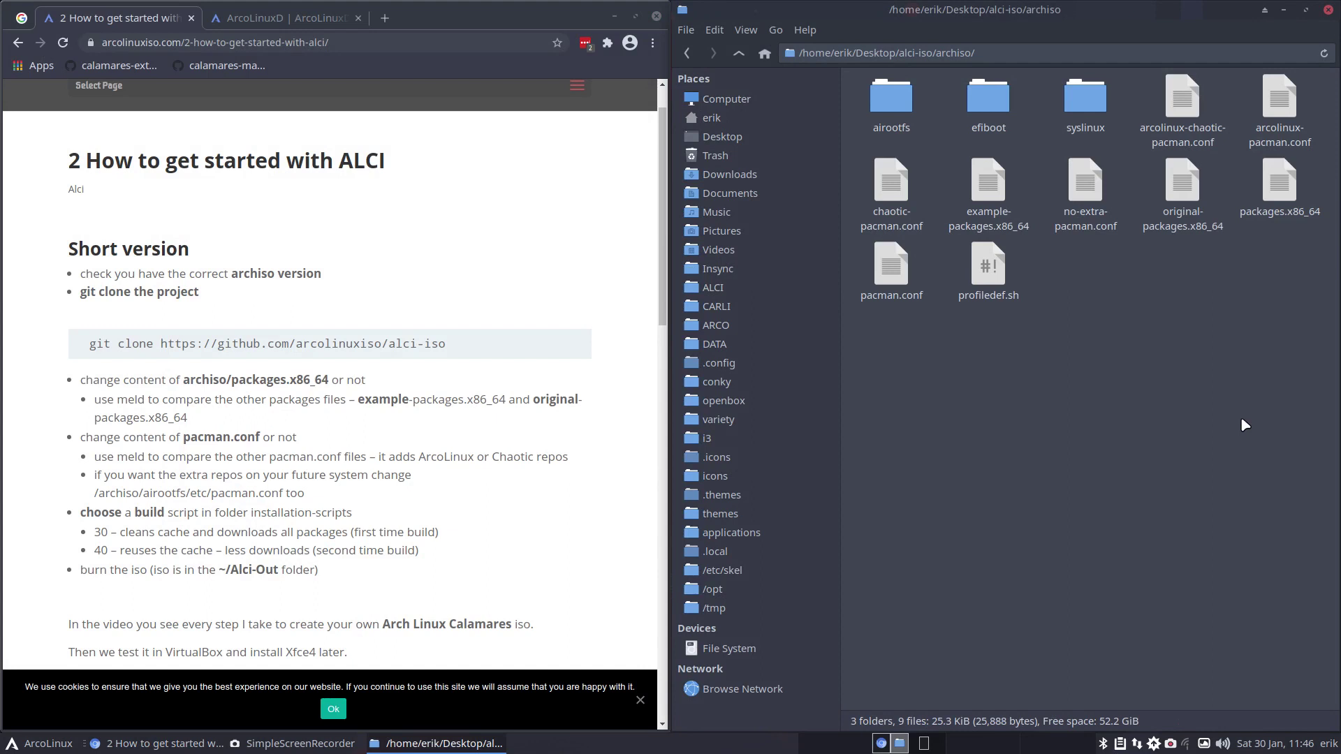
click(738, 54)
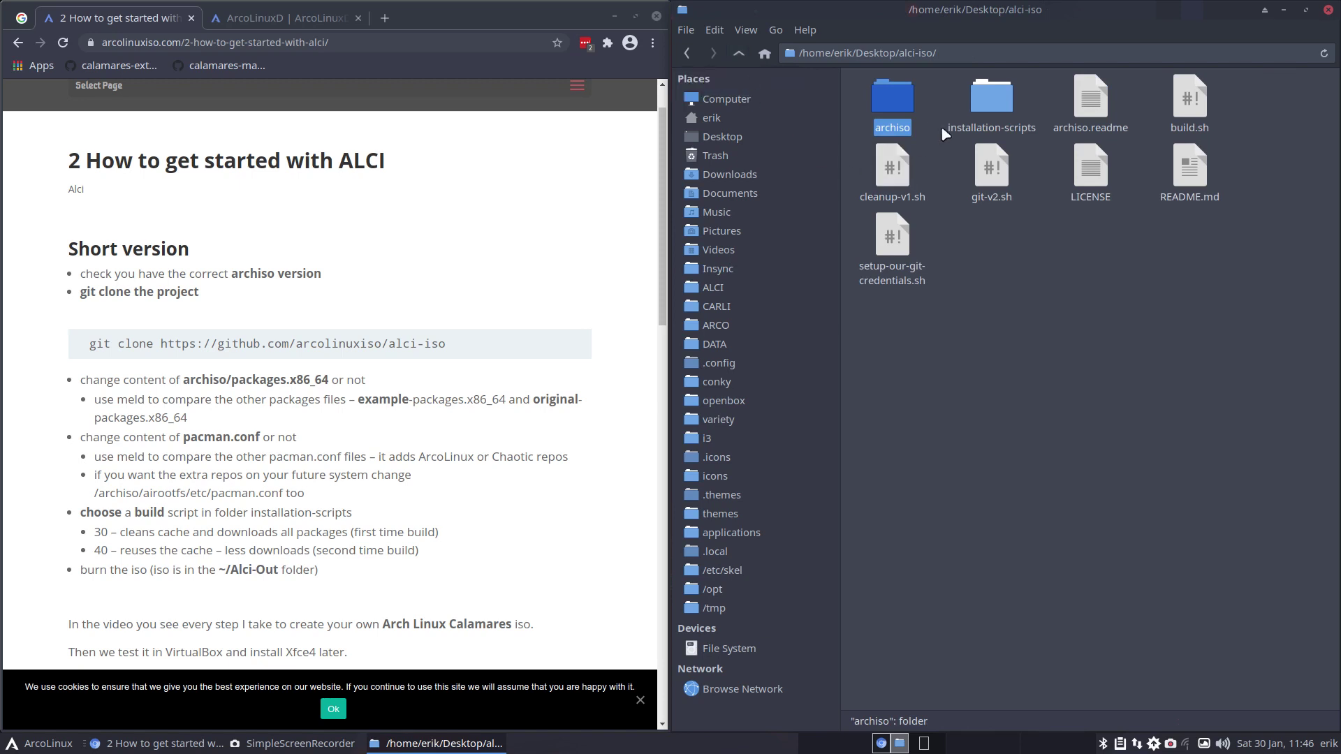
double_click(989, 100)
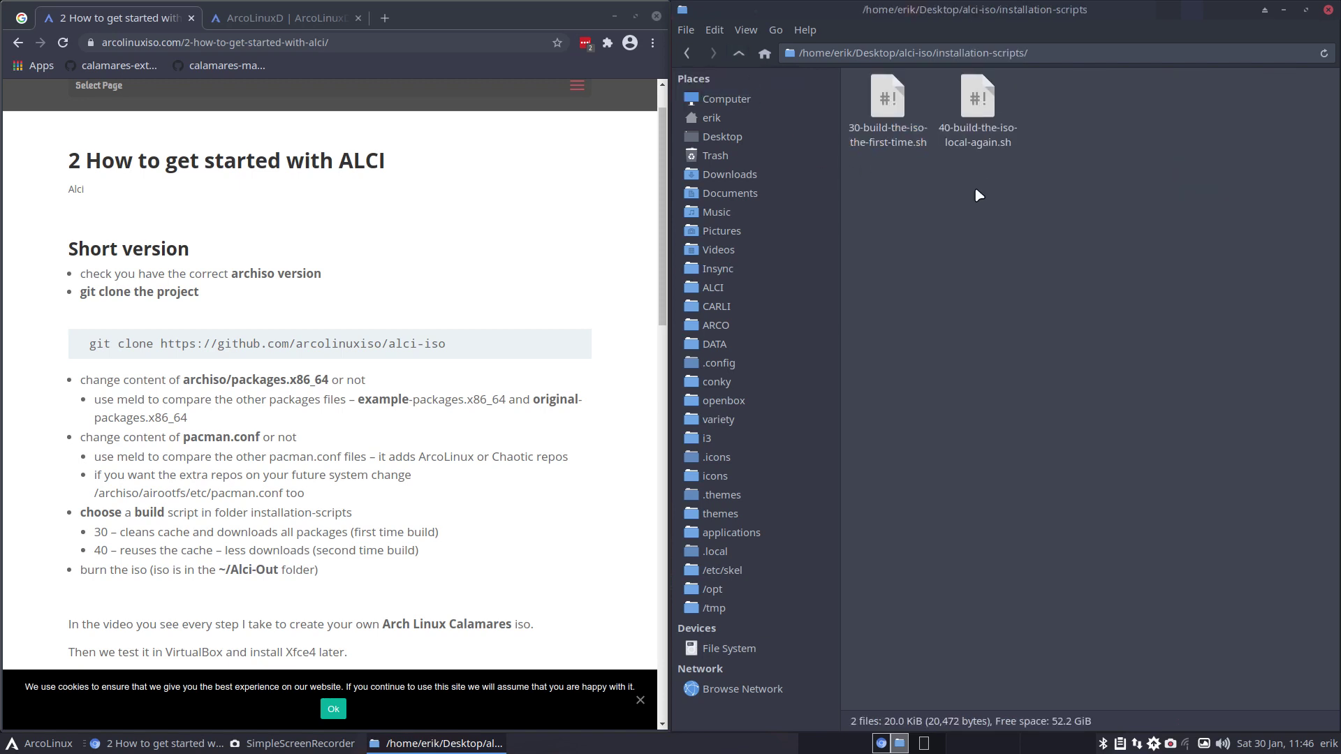
click(891, 108)
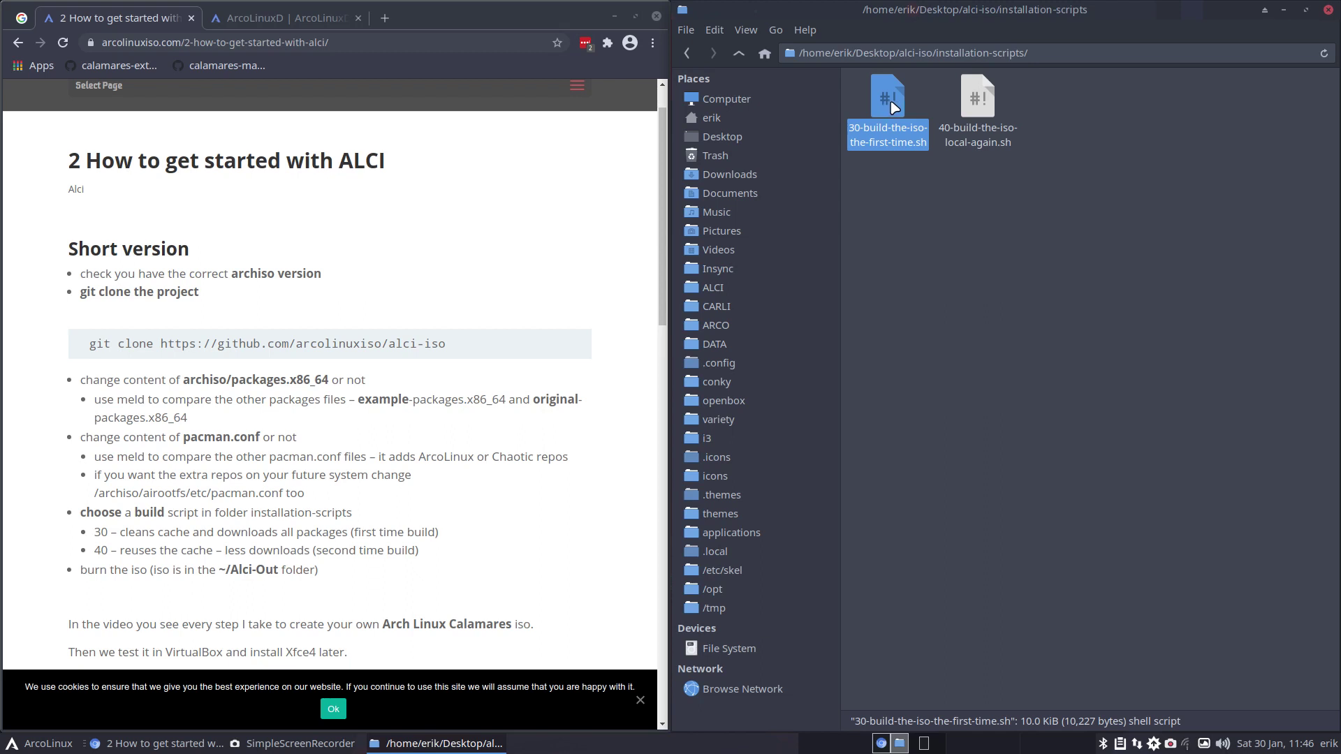
click(975, 105)
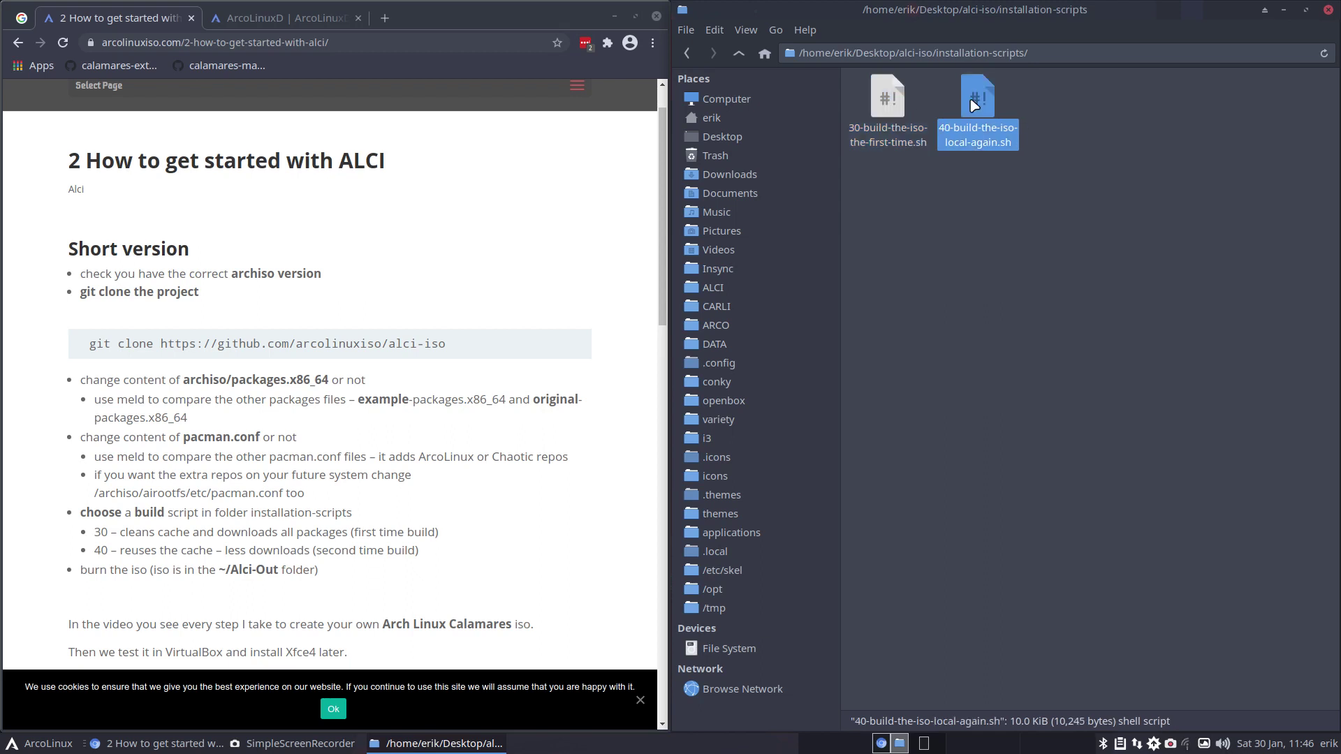
Step: Review the article's notes on build scripts 30 and 40, selecting the matching script in the installation-scripts folder for each
scroll(363, 417, down, 1)
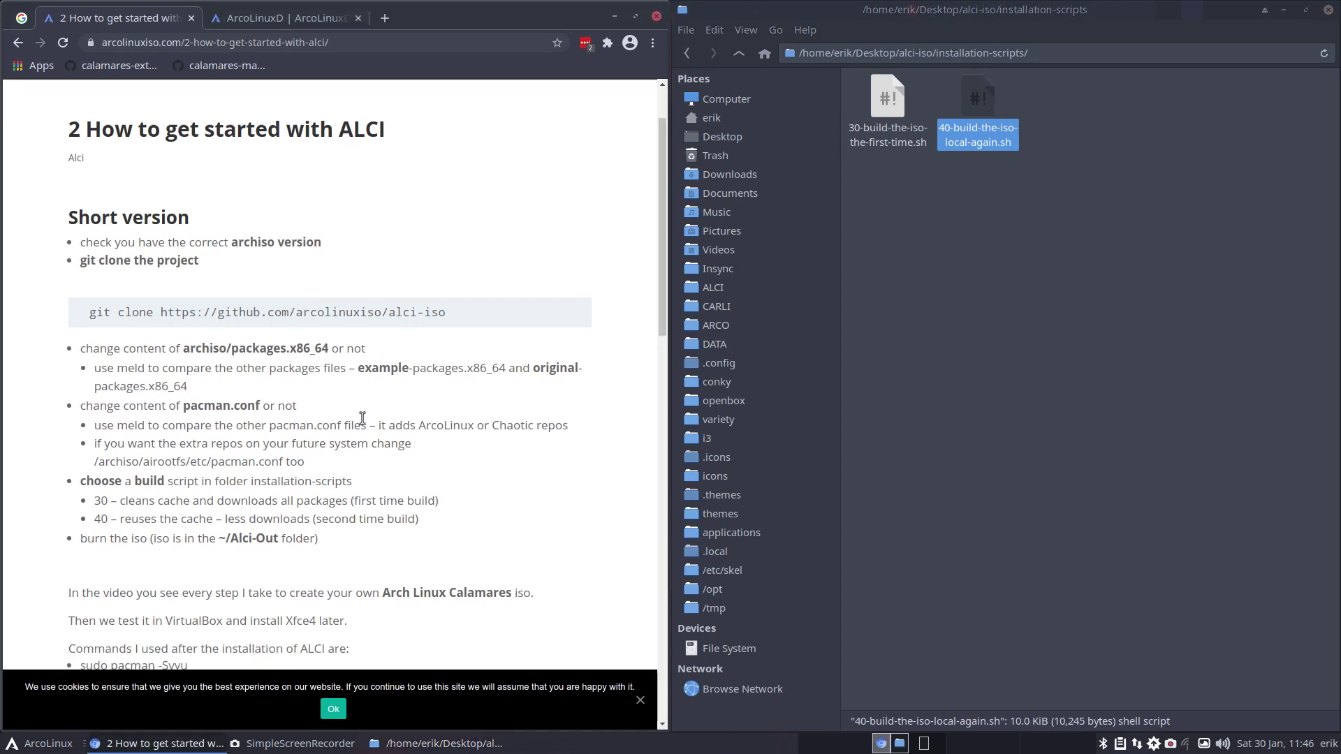
scroll(362, 418, down, 2)
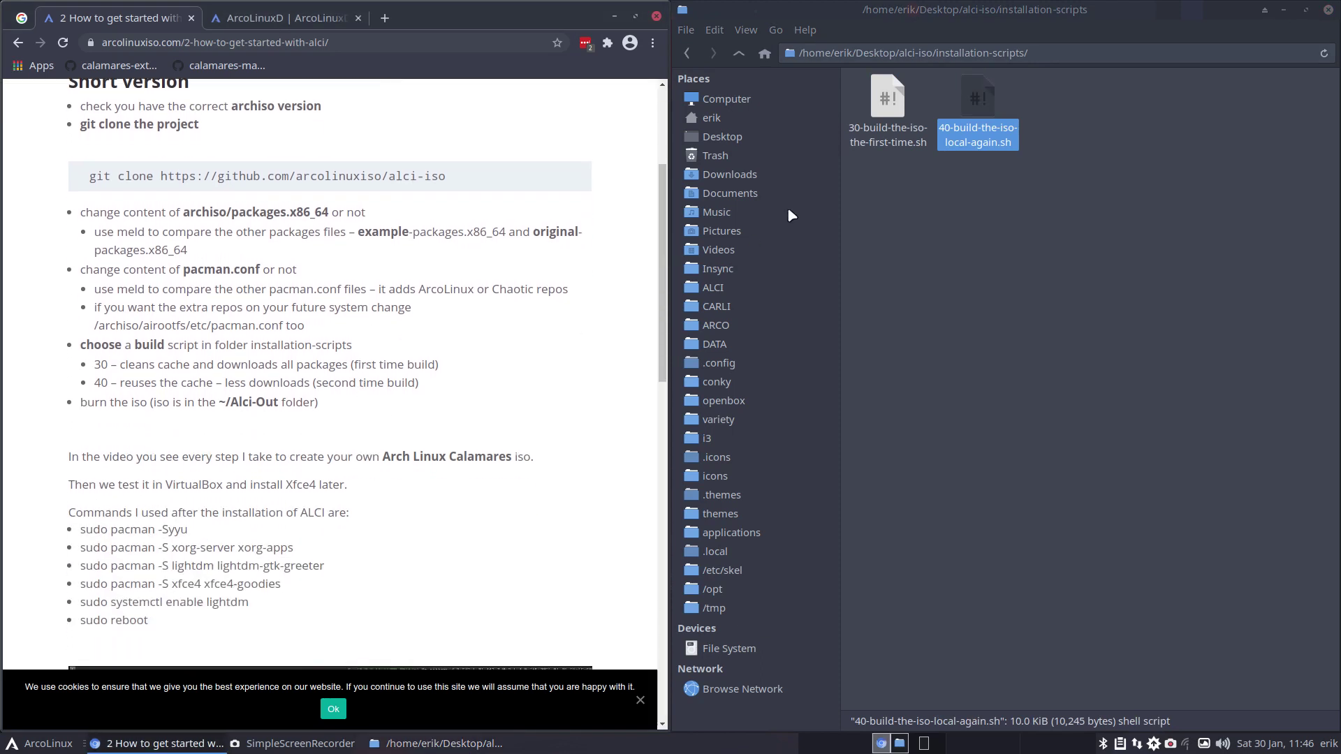
click(869, 142)
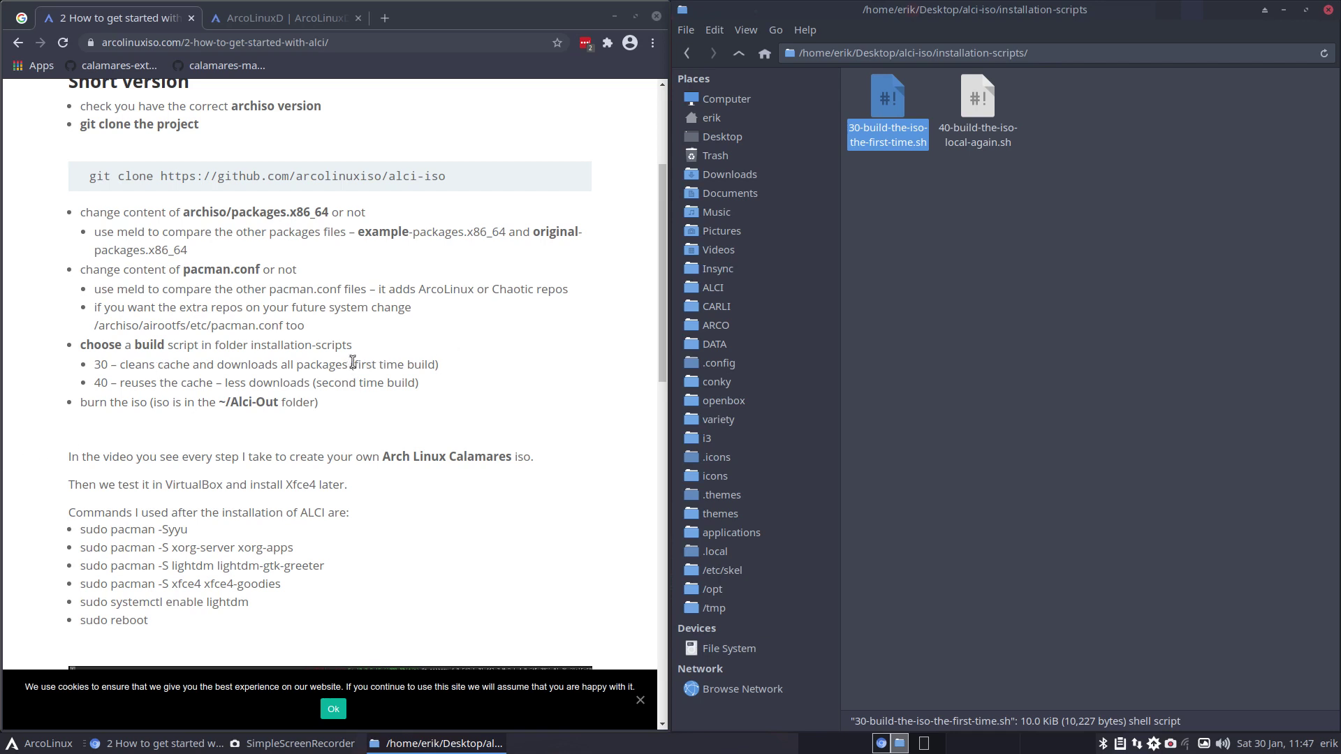
drag(353, 364, 433, 359)
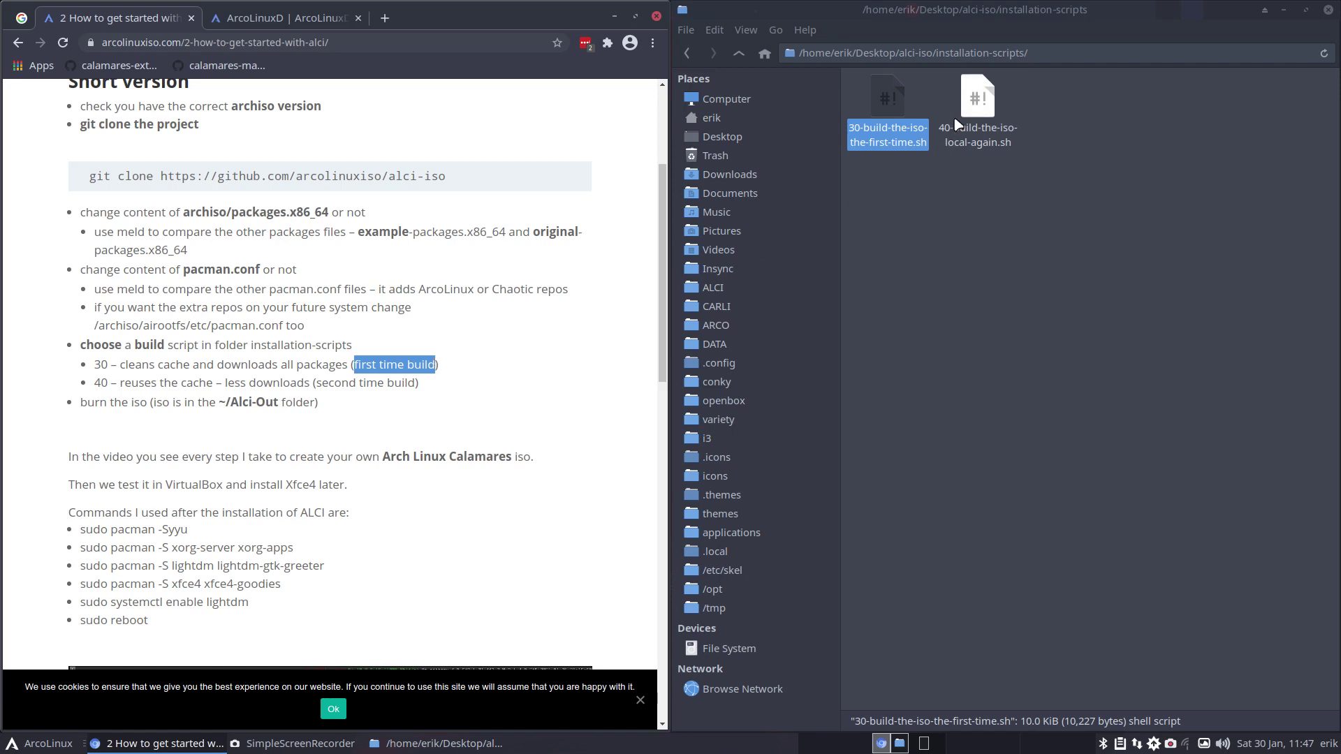
click(973, 110)
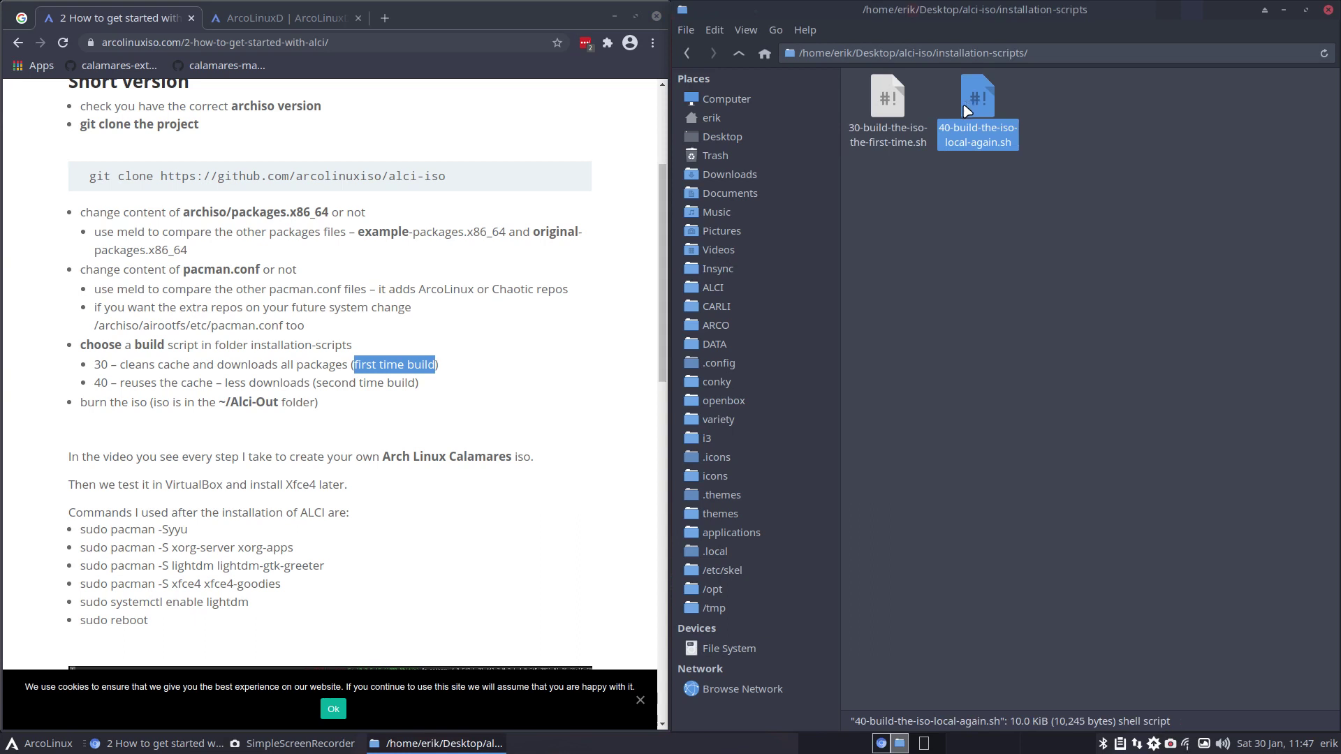
drag(241, 383, 407, 380)
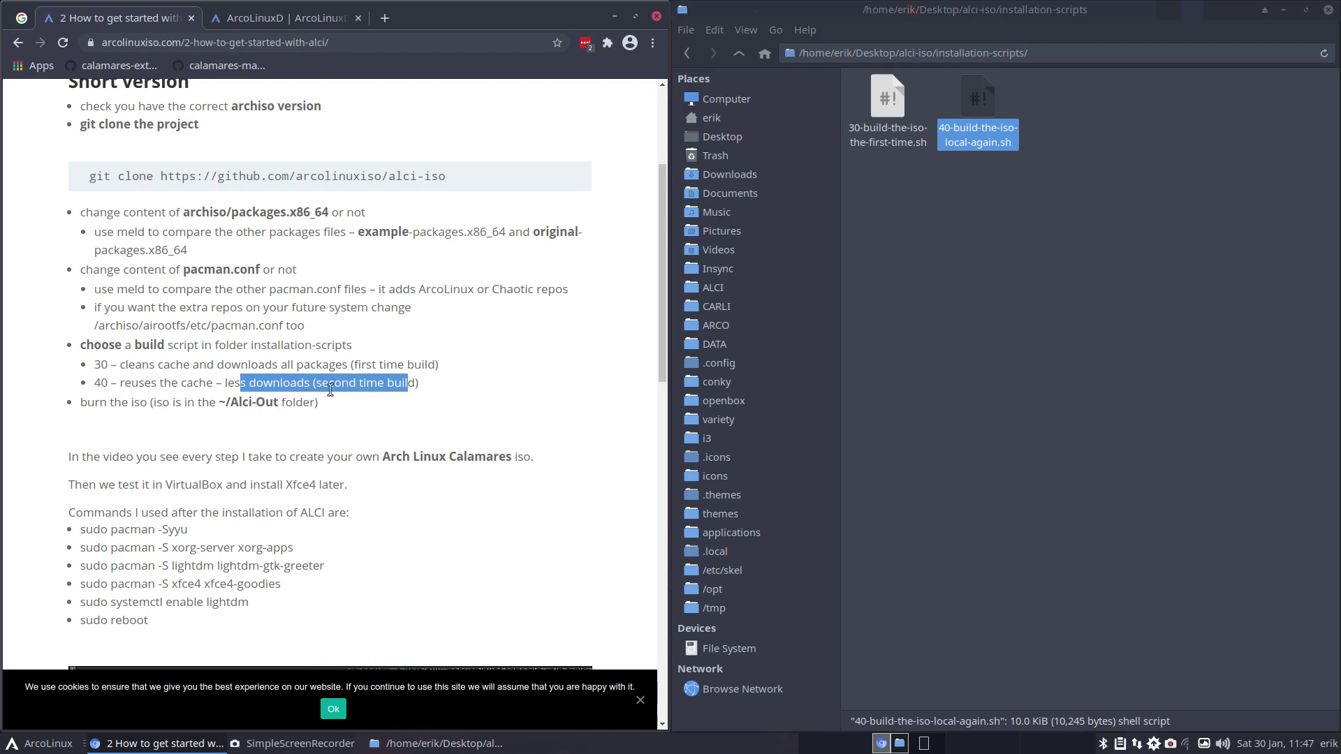
scroll(330, 389, down, 3)
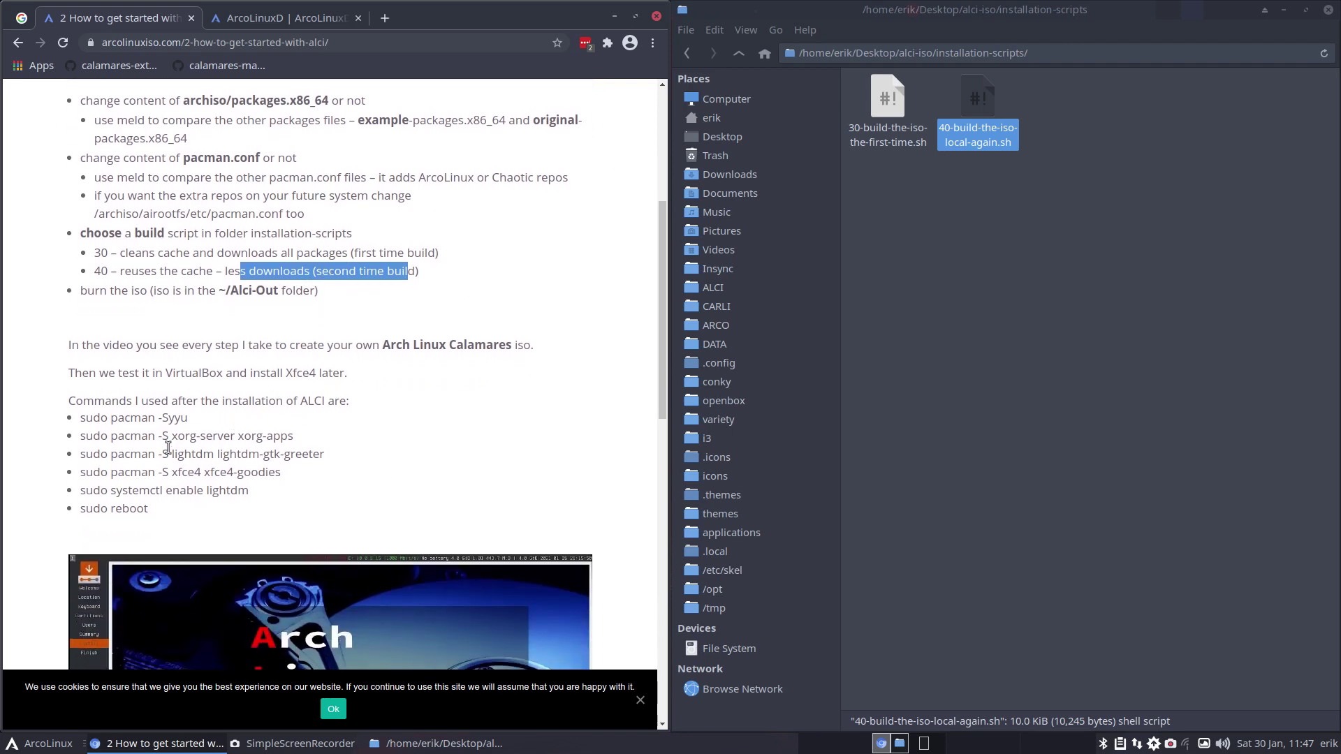
scroll(168, 447, up, 2)
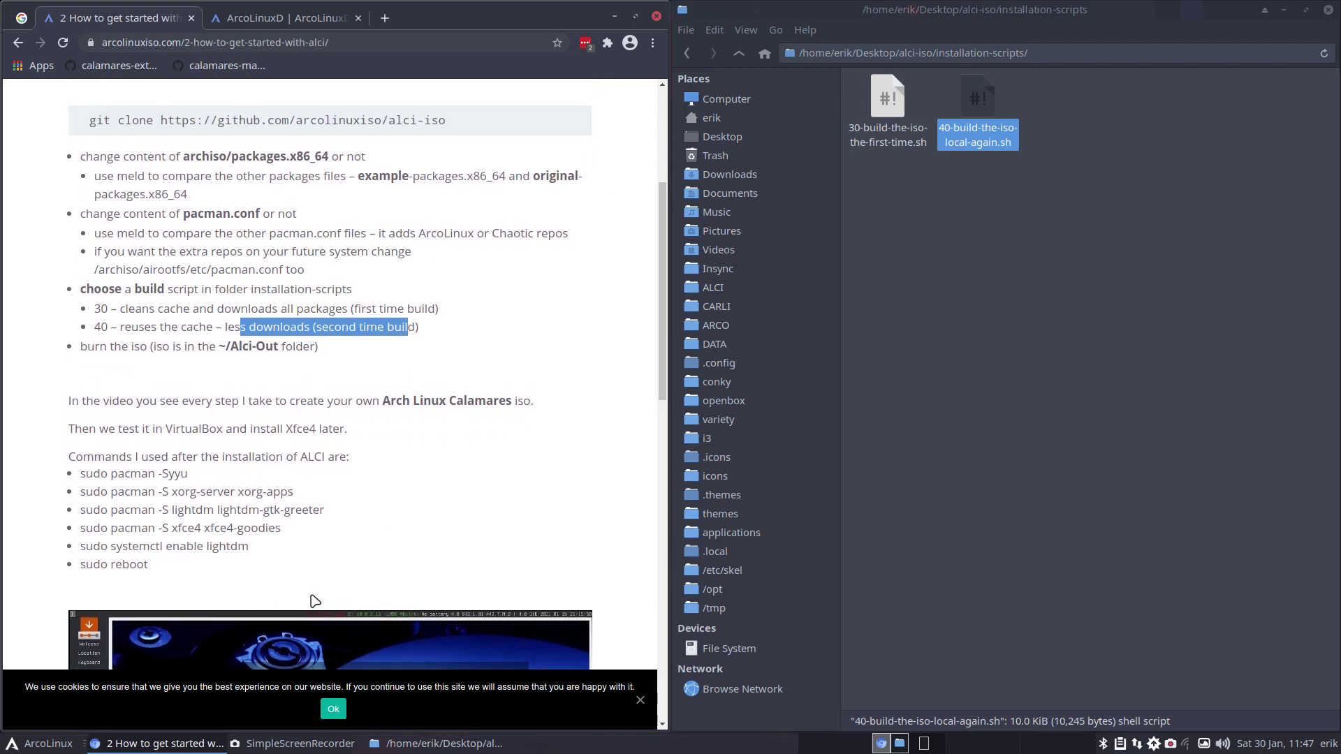
Step: Minimize the browser, tile the file manager into the desktop's upper-left quarter, and open a terminal in the installation-scripts folder
click(614, 11)
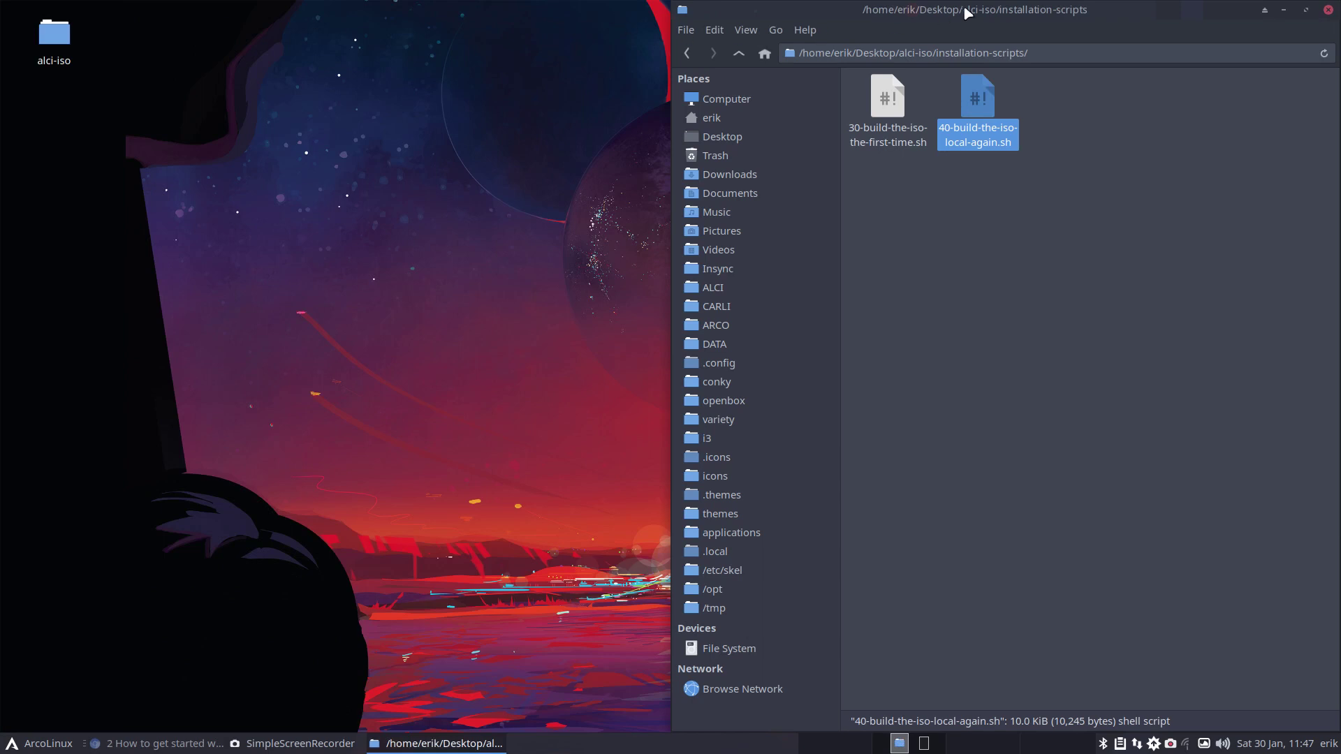
drag(963, 12, 2, 3)
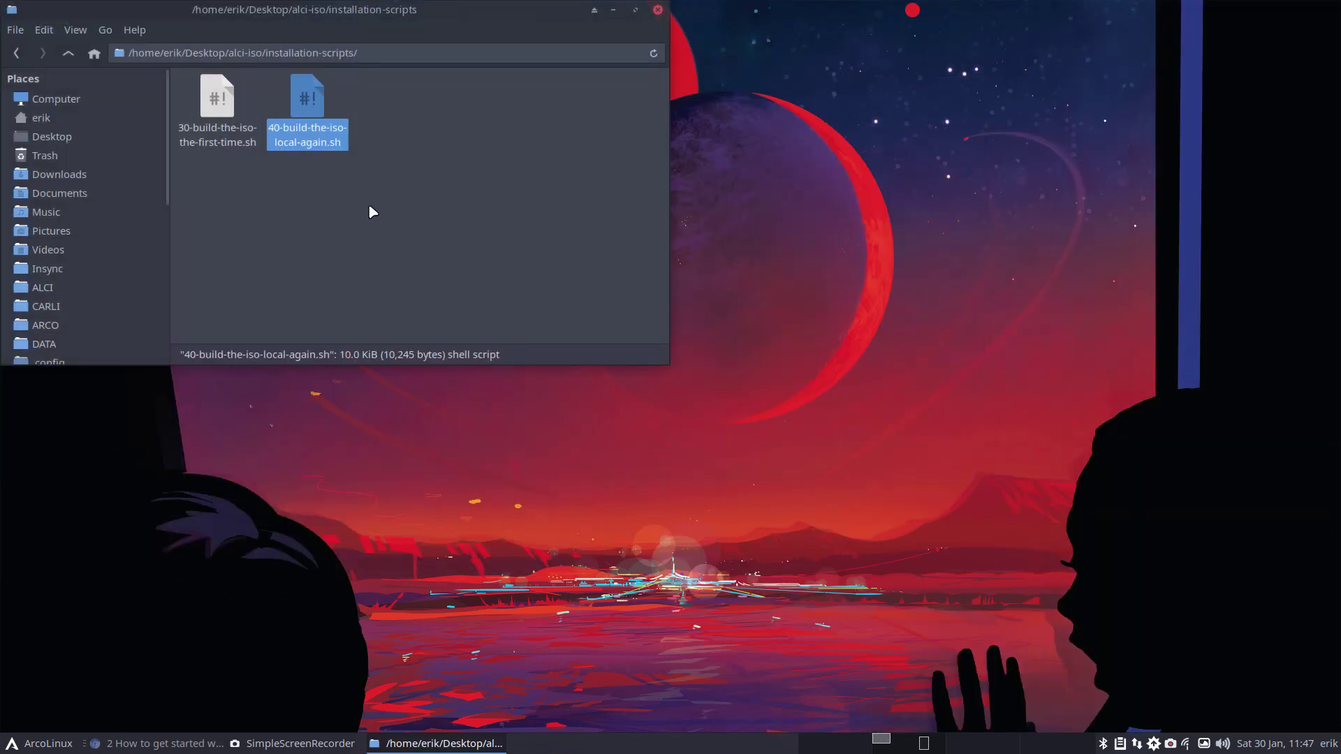
click(222, 114)
right_click(388, 185)
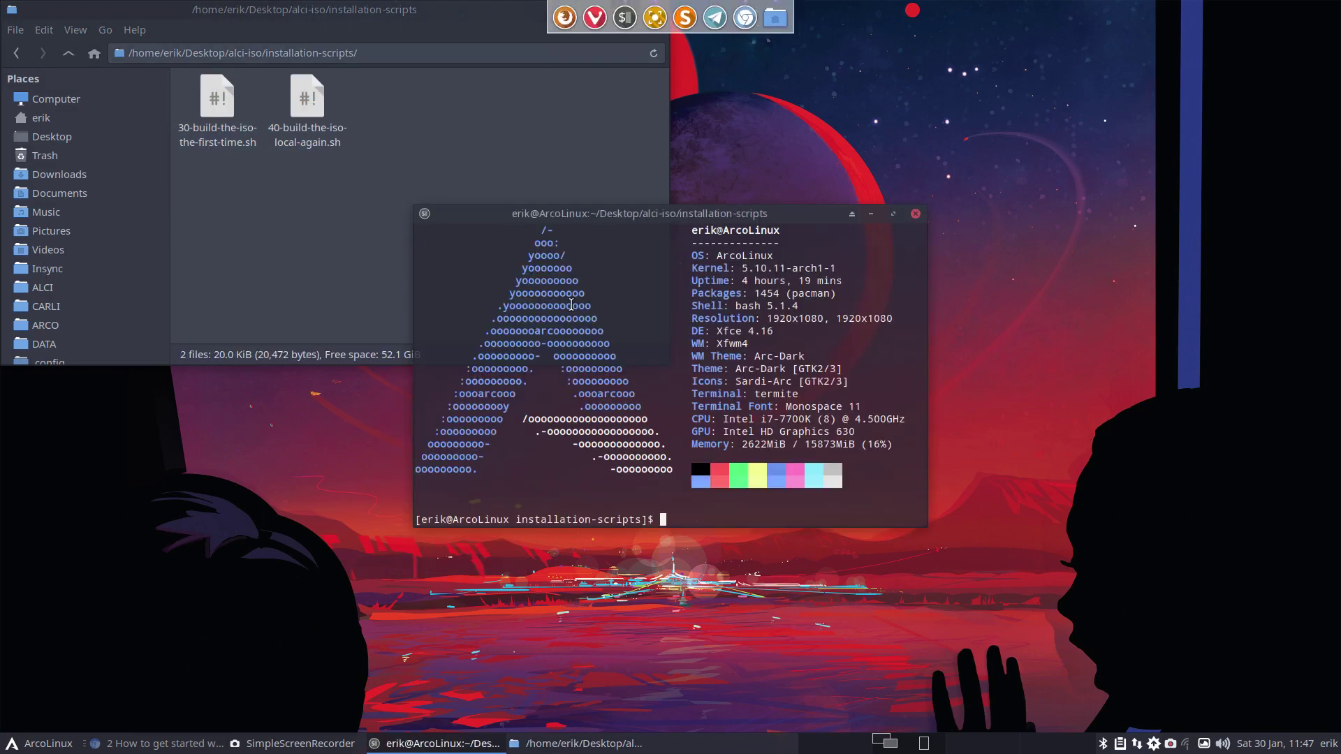
Step: Run ./30-build-the-iso-the-first-time.sh in the terminal and authorize it with the sudo password
text(./3)
key(Tab)
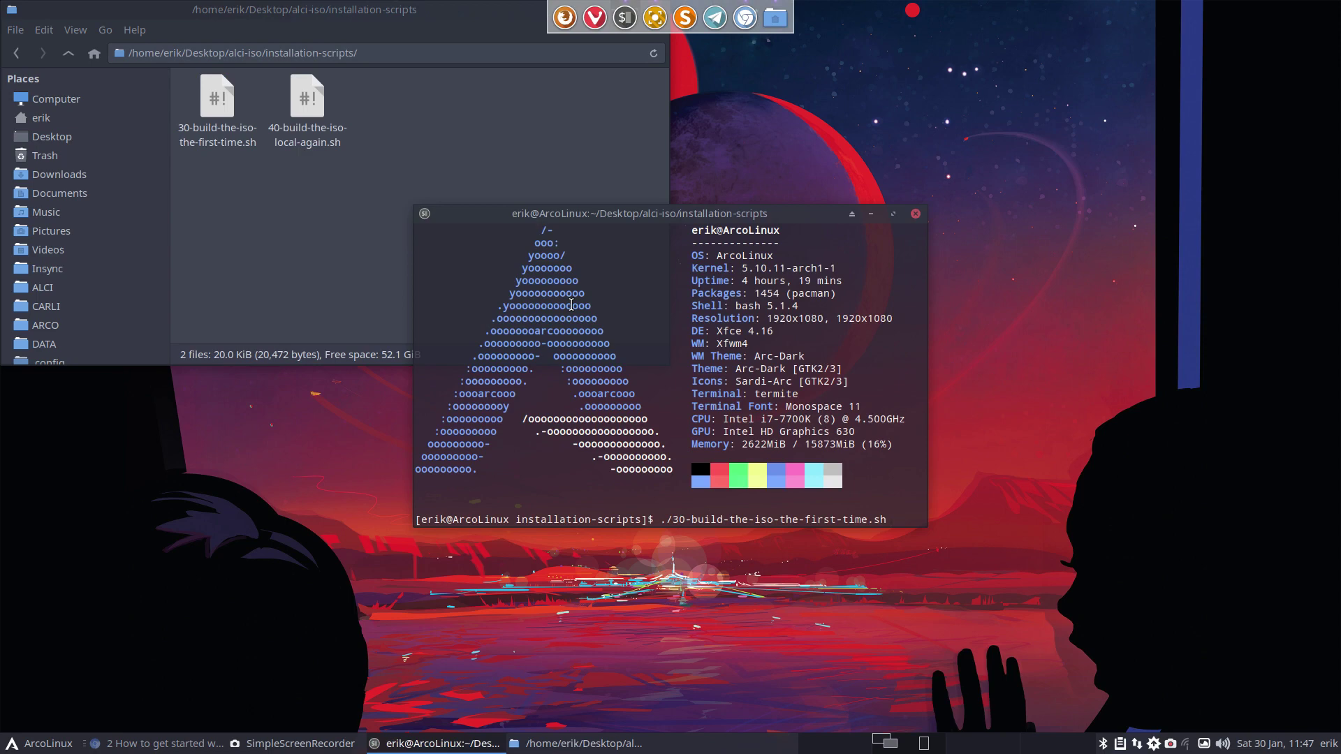
key(Return)
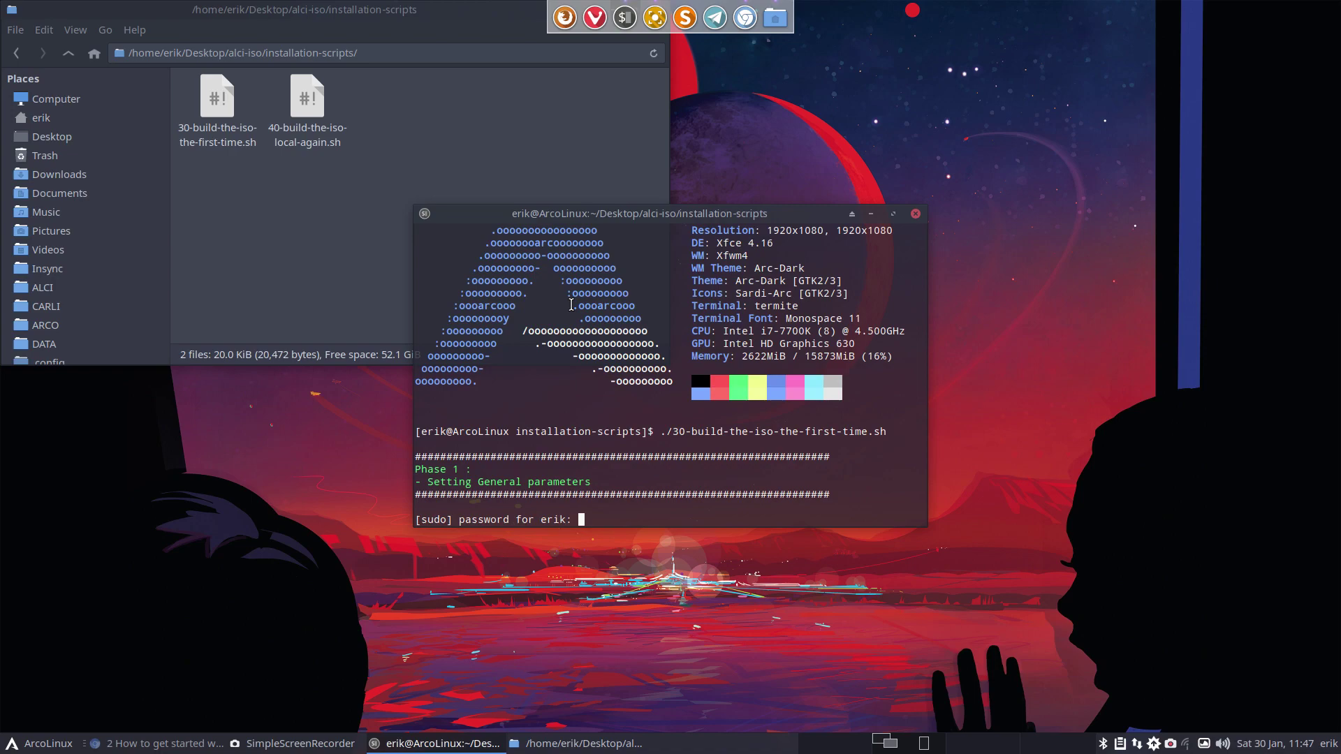
key(Return)
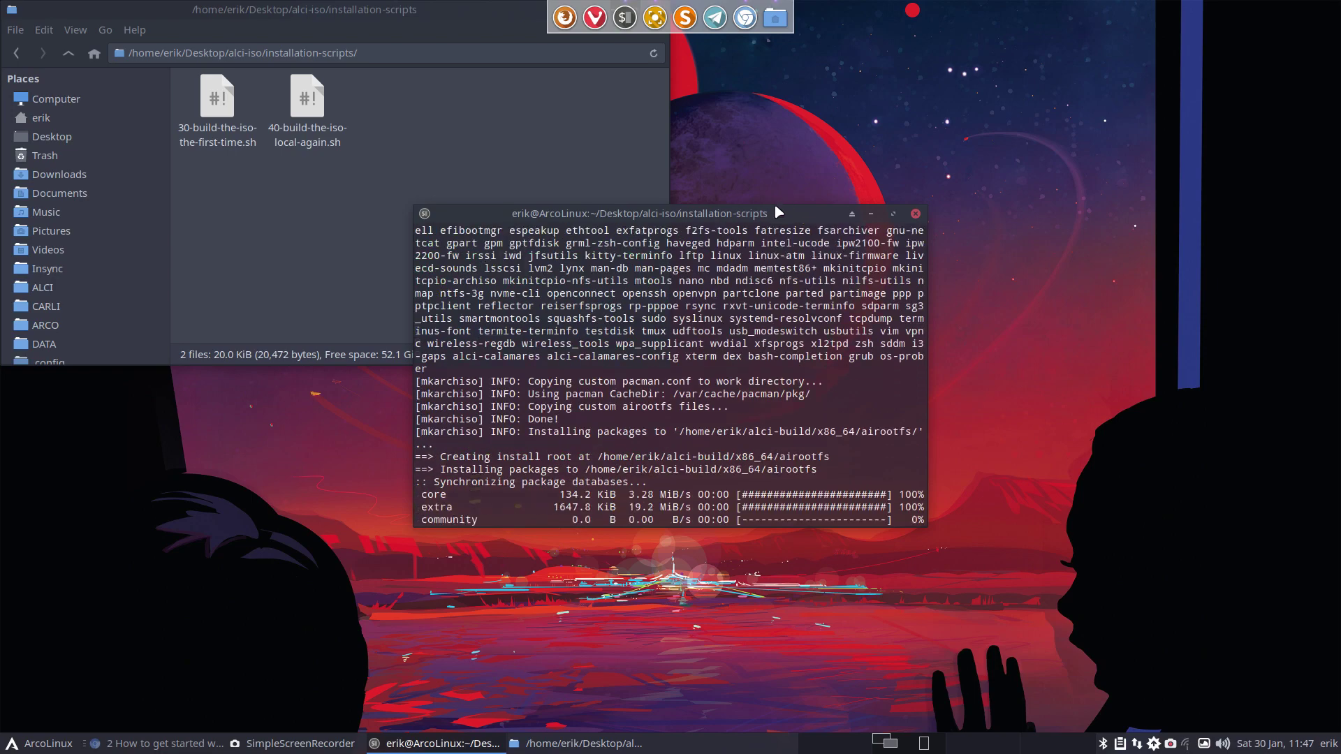
Step: Tile the terminal onto the free half of the desktop and examine the build script's output from Phase 1 onward
drag(777, 211, 1337, 351)
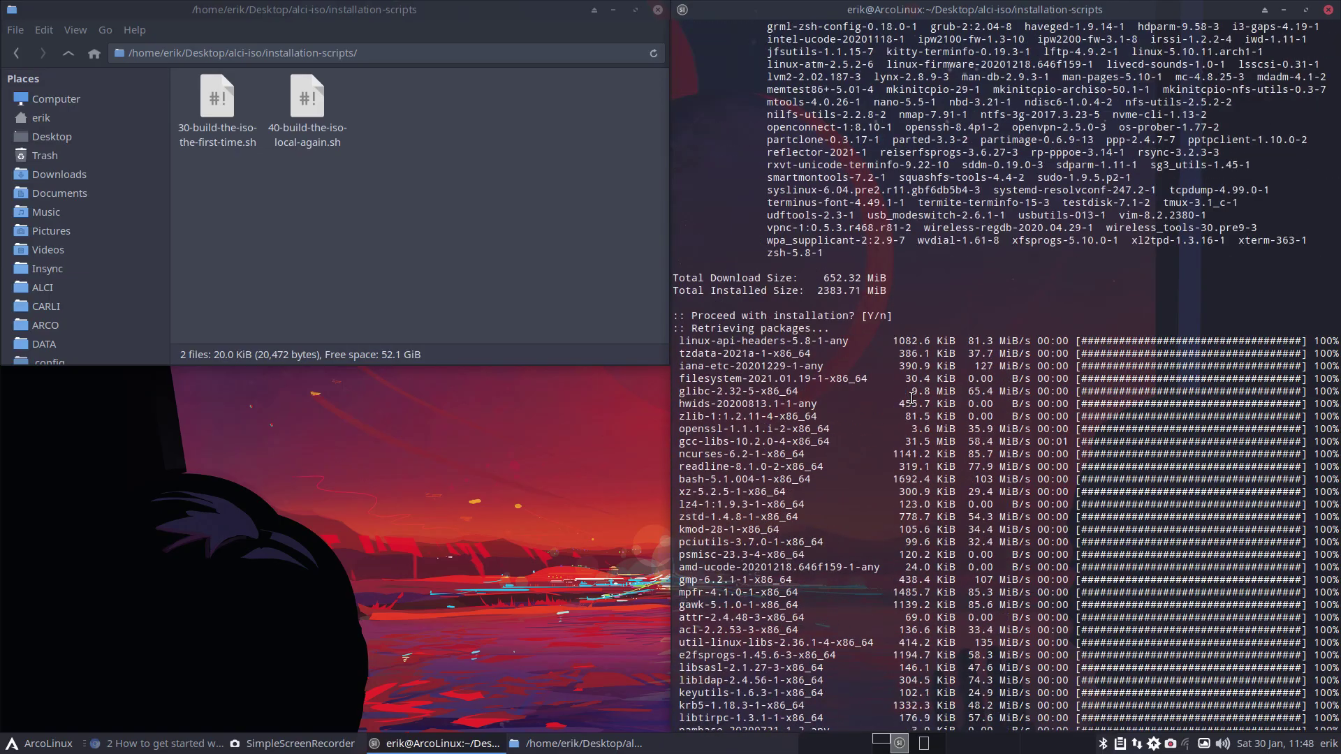
scroll(911, 397, up, 4)
scroll(890, 404, up, 20)
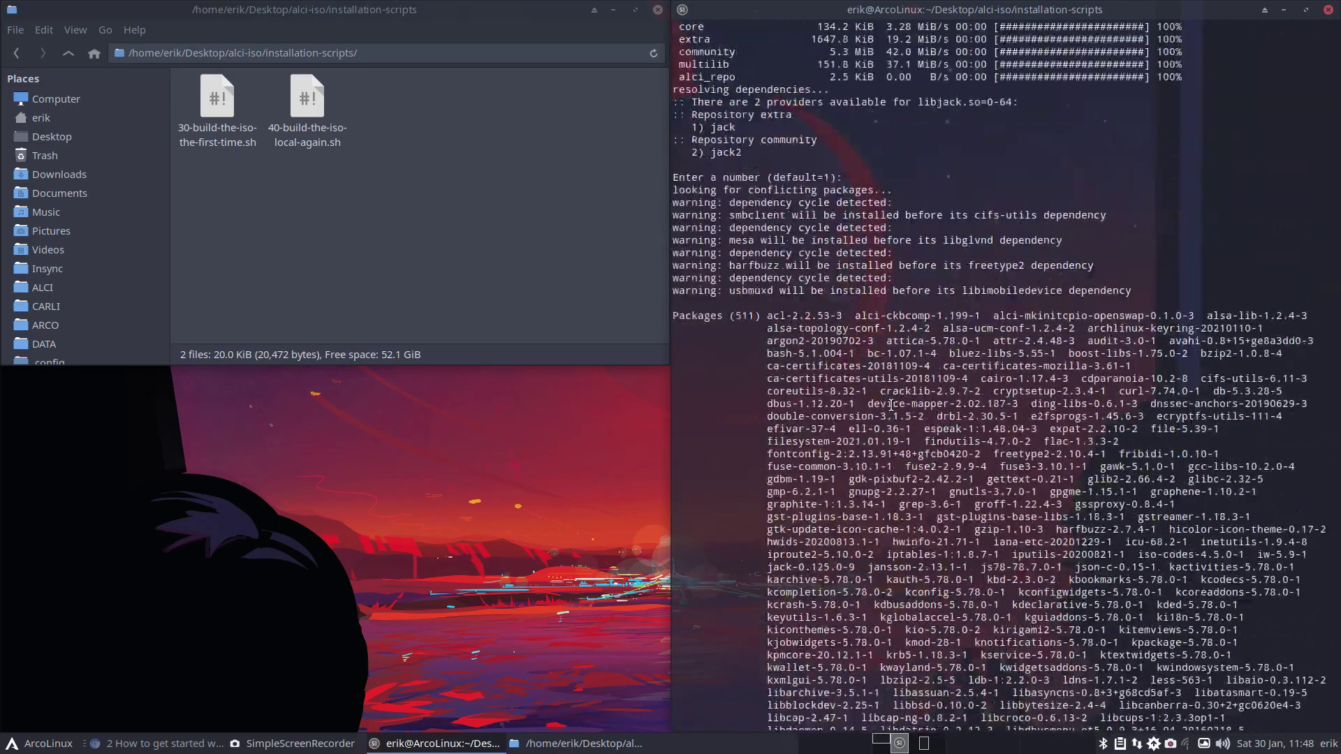
scroll(891, 405, up, 6)
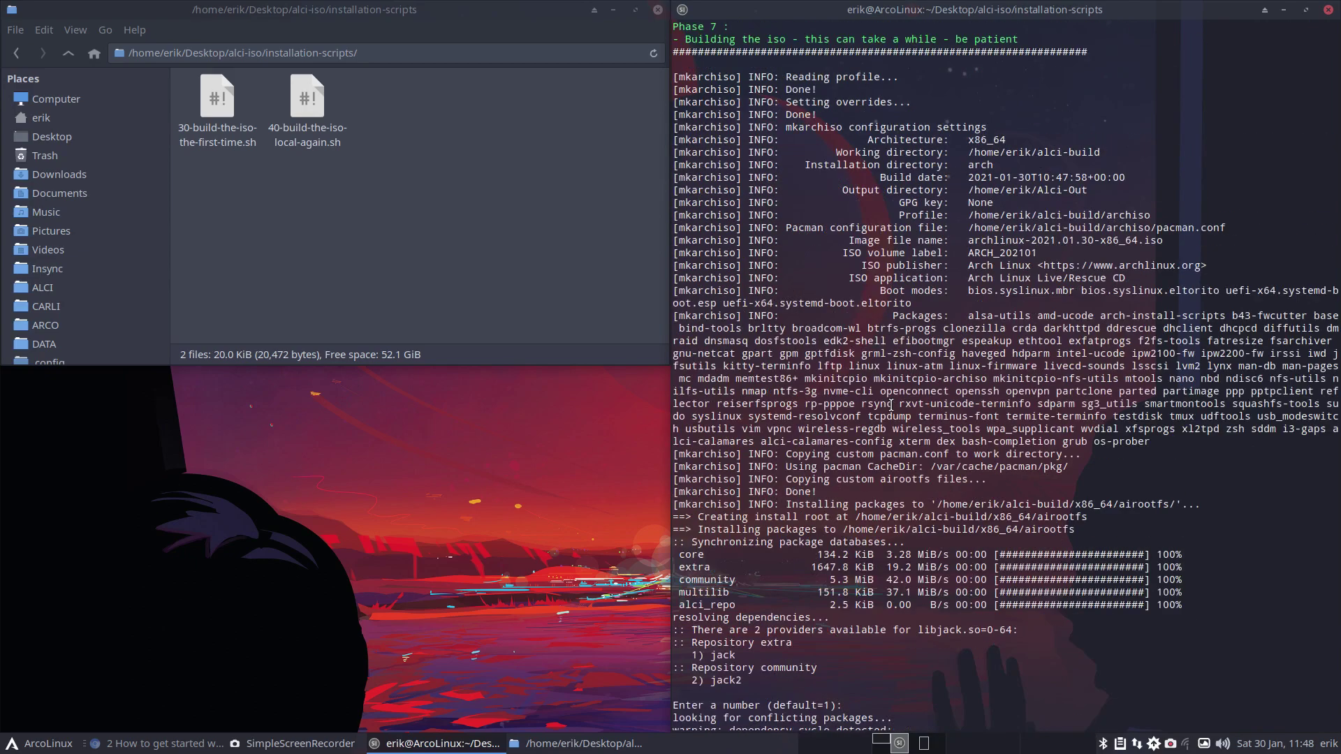
scroll(891, 405, up, 6)
scroll(891, 405, up, 10)
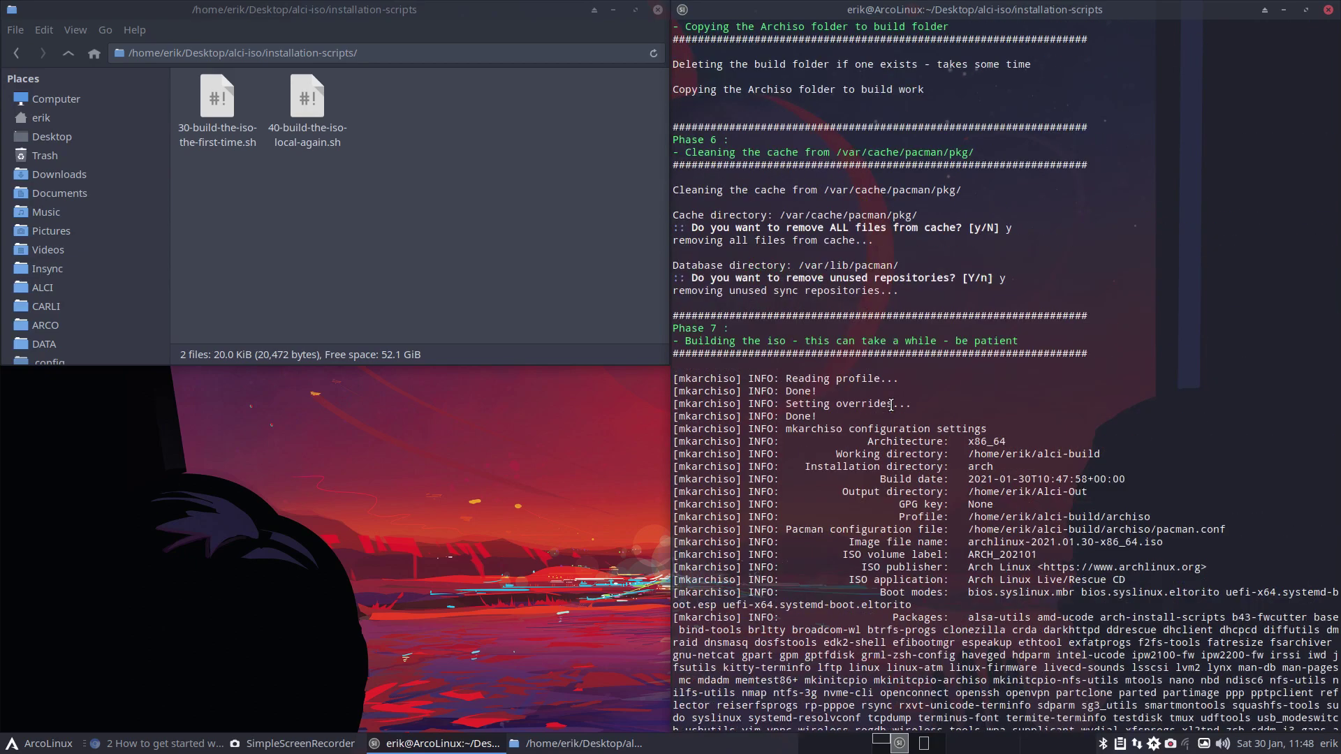
scroll(891, 404, up, 8)
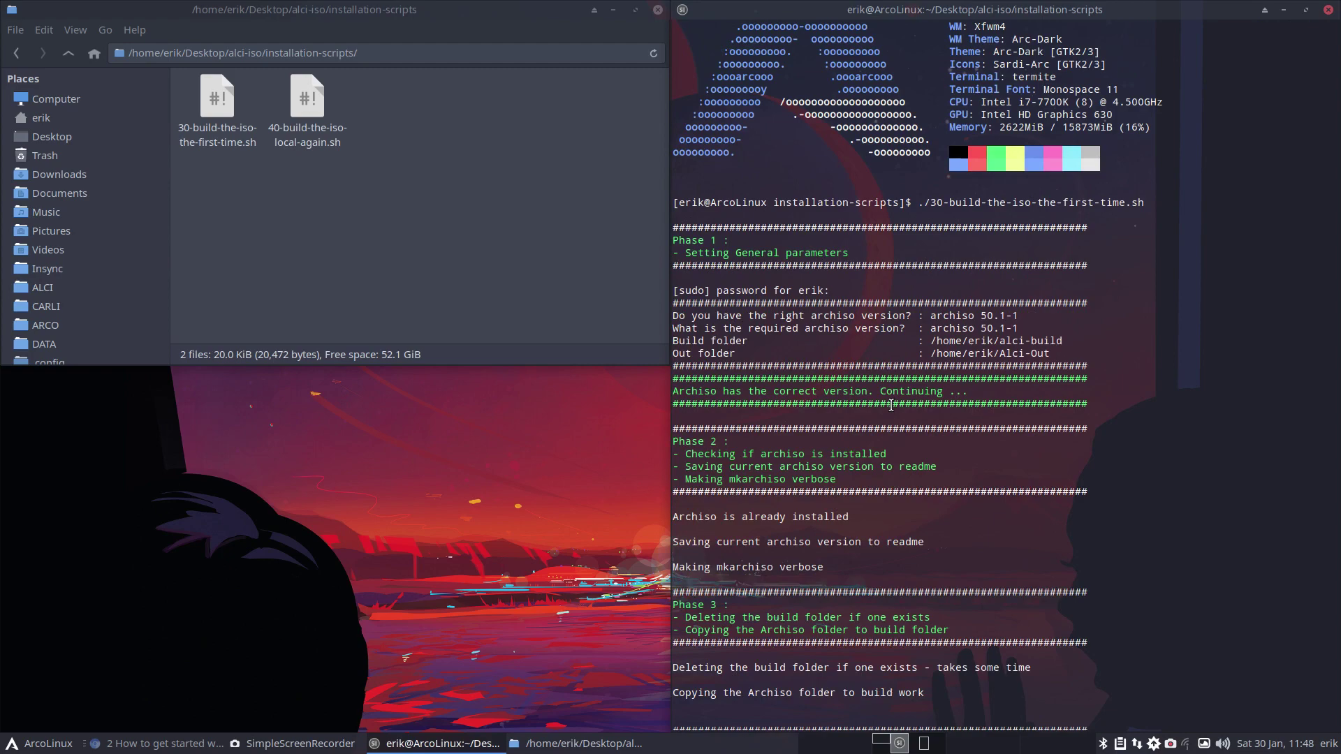
scroll(891, 405, down, 2)
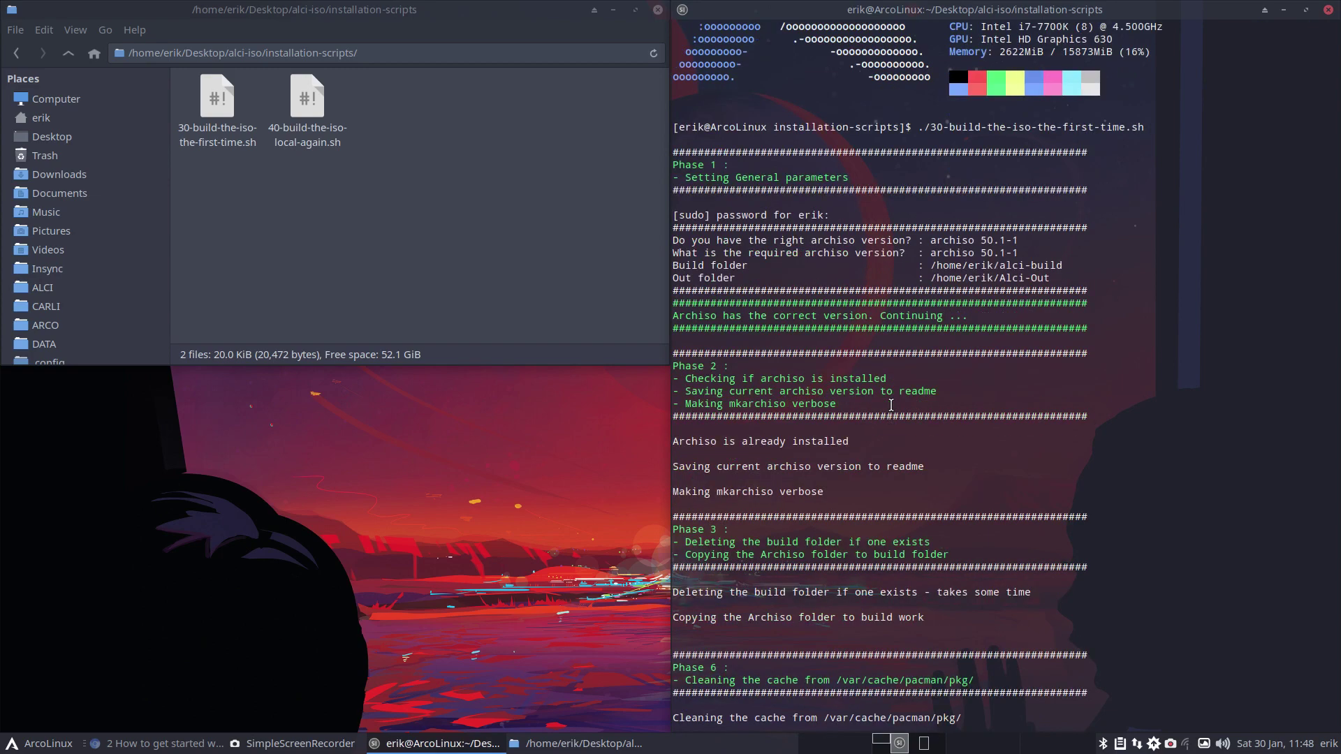
scroll(891, 405, down, 20)
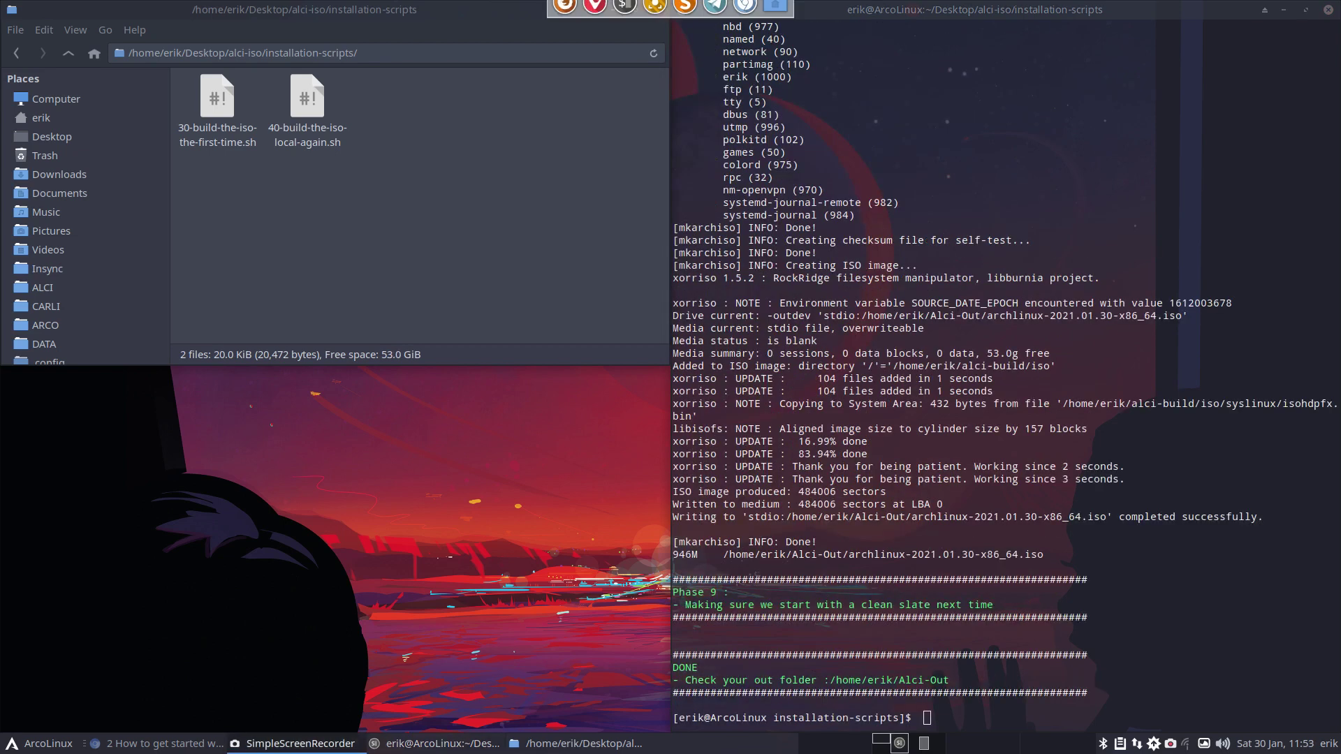
Step: Open the Alci-Out folder in the home directory and delete the older archlinux-2021.01.29-x86_64.iso
click(377, 299)
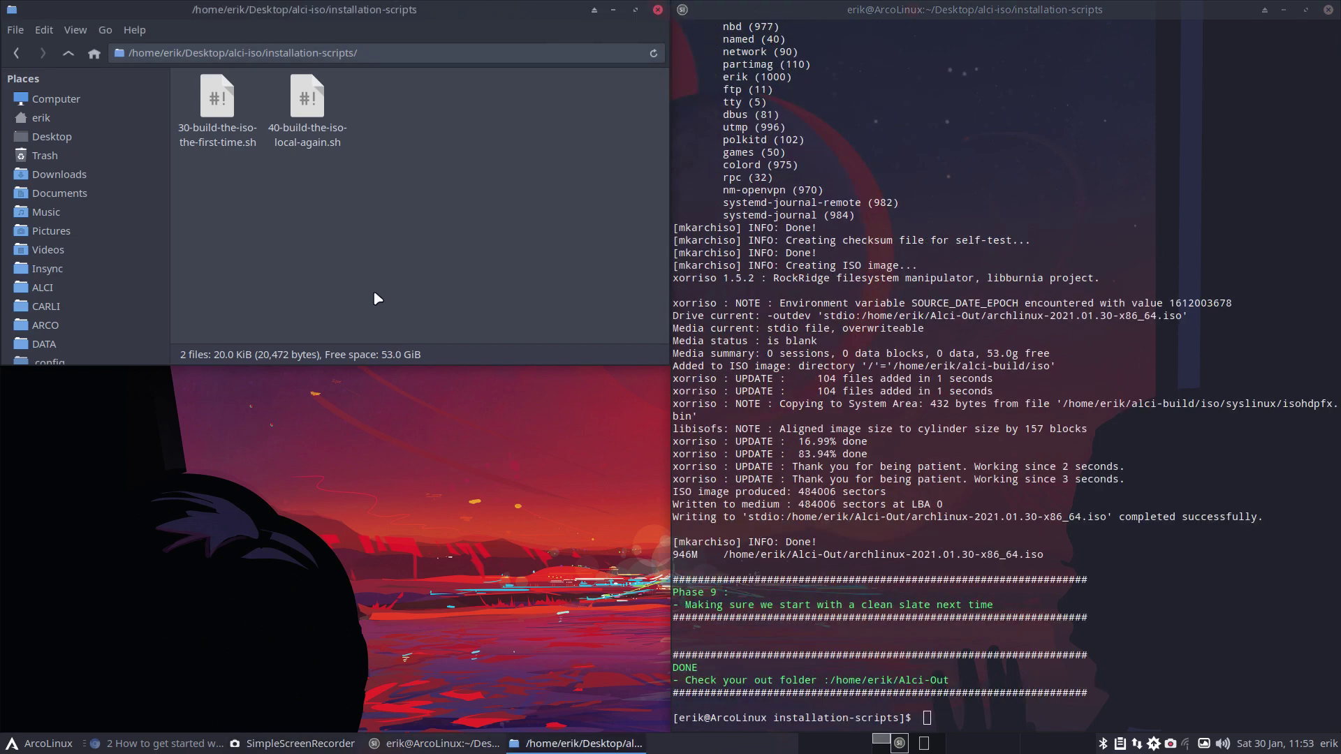
click(71, 121)
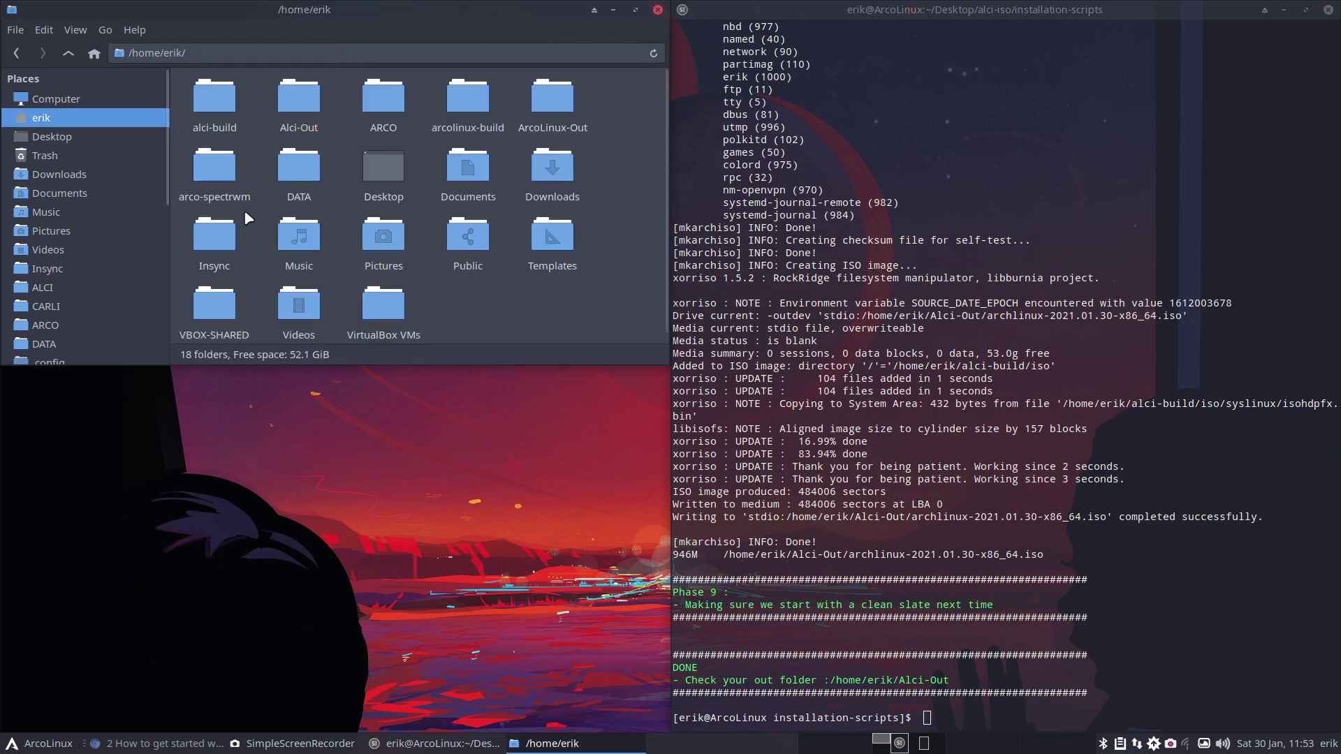
double_click(305, 105)
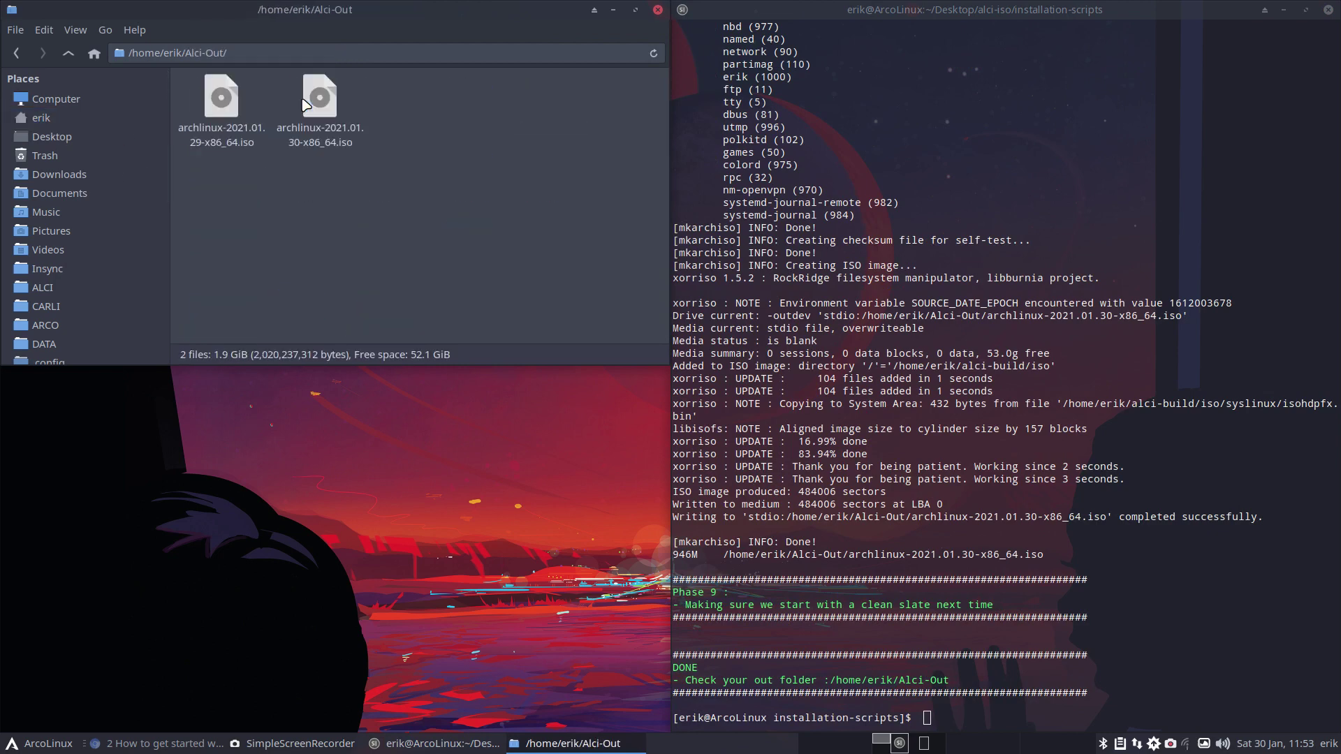
click(220, 117)
key(Delete)
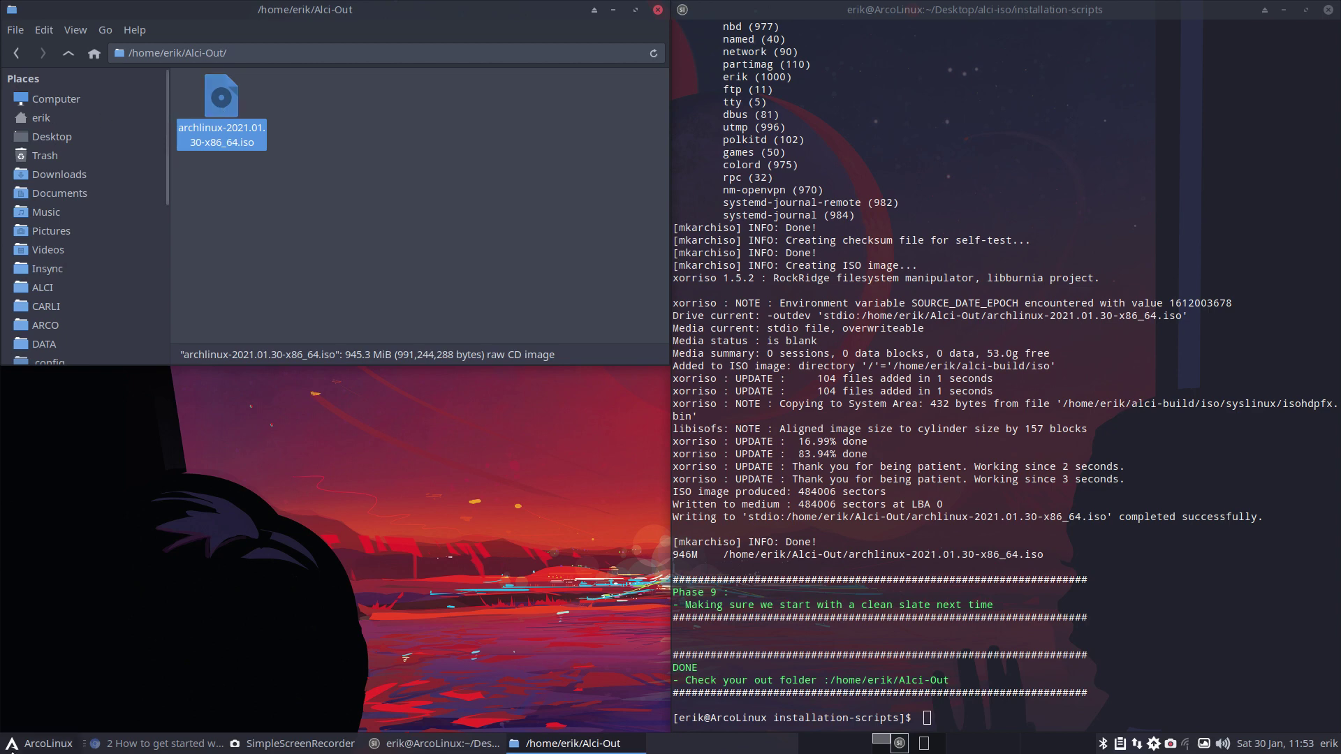
Step: Search the installed applications for "usb" to find a USB image writing tool
click(19, 746)
text(usb)
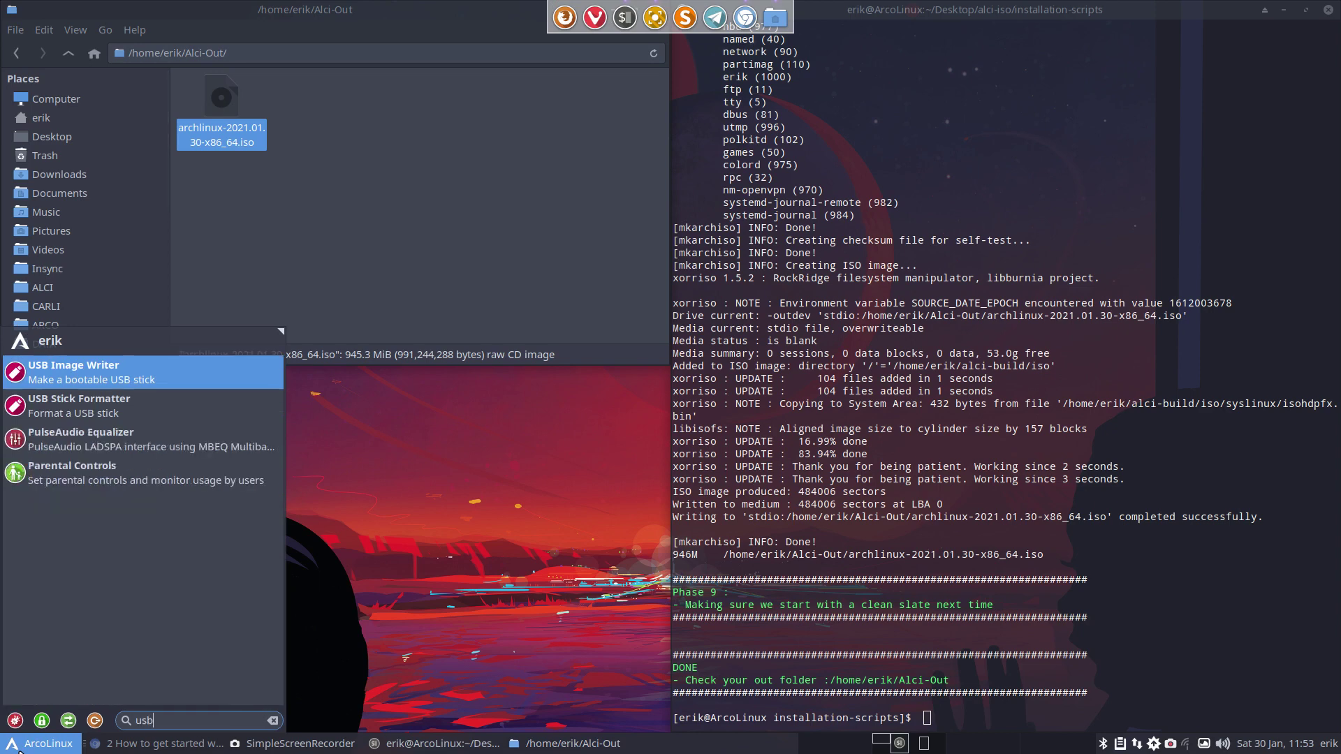